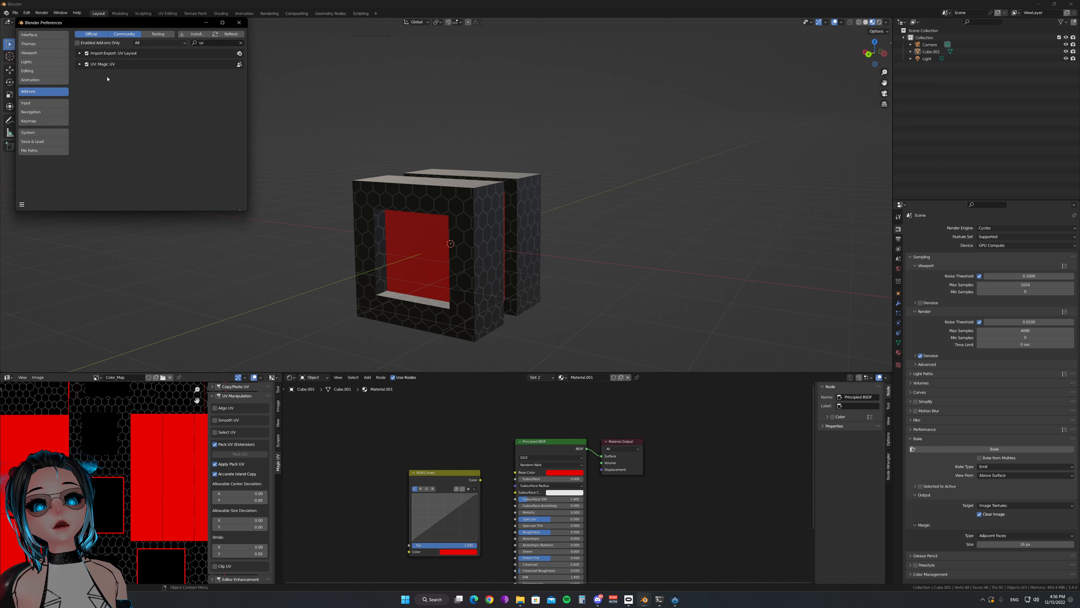
# Search the add-ons for "node" to check Node Wrangler, and close the preferences
pyautogui.click(208, 42)
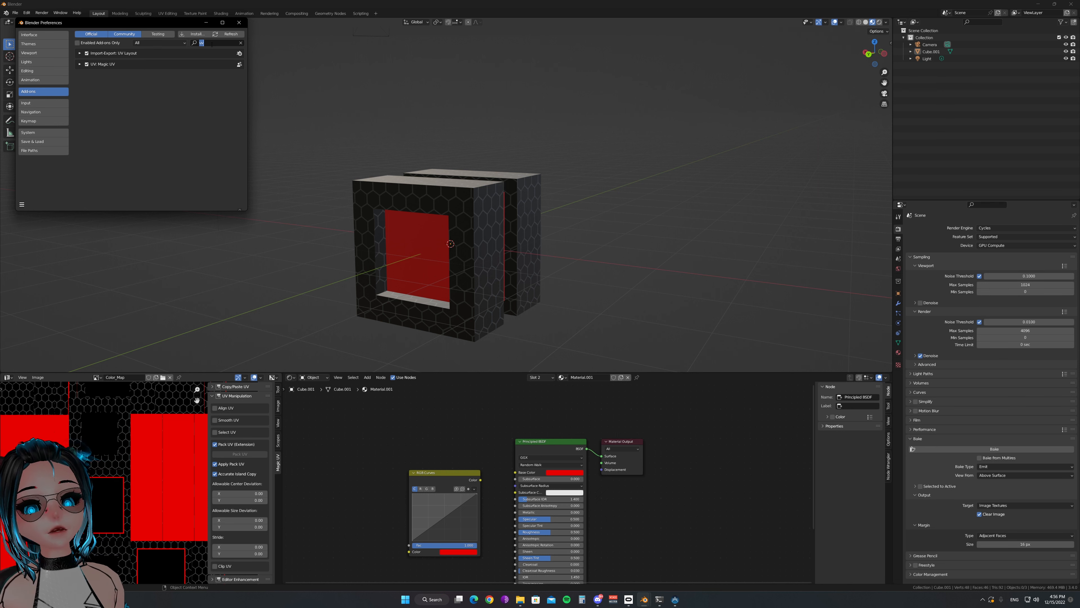
pyautogui.press('BackSpace')
pyautogui.write('node')
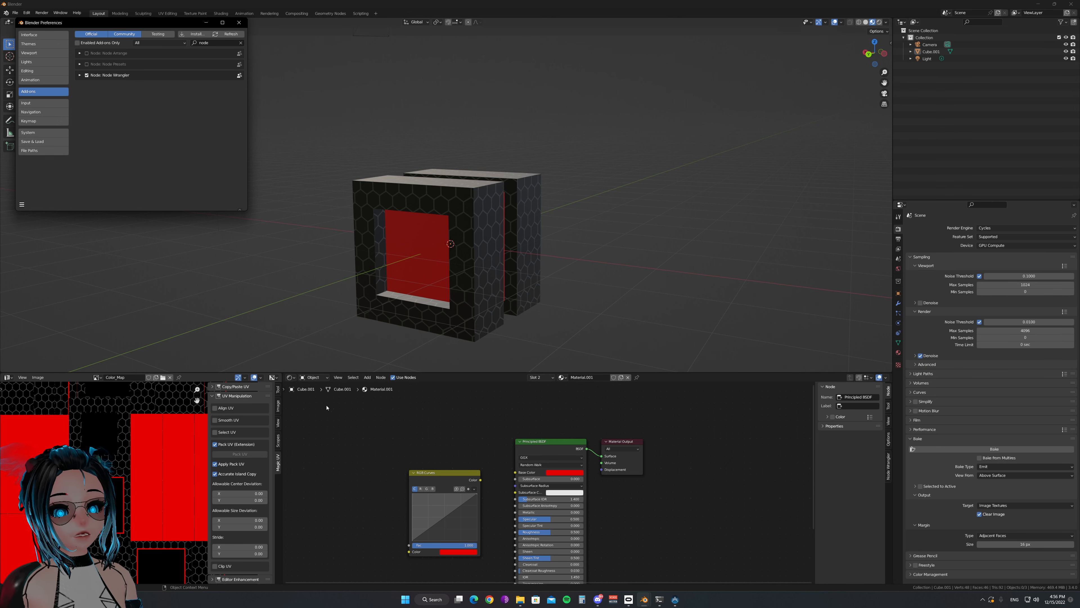
pyautogui.click(239, 23)
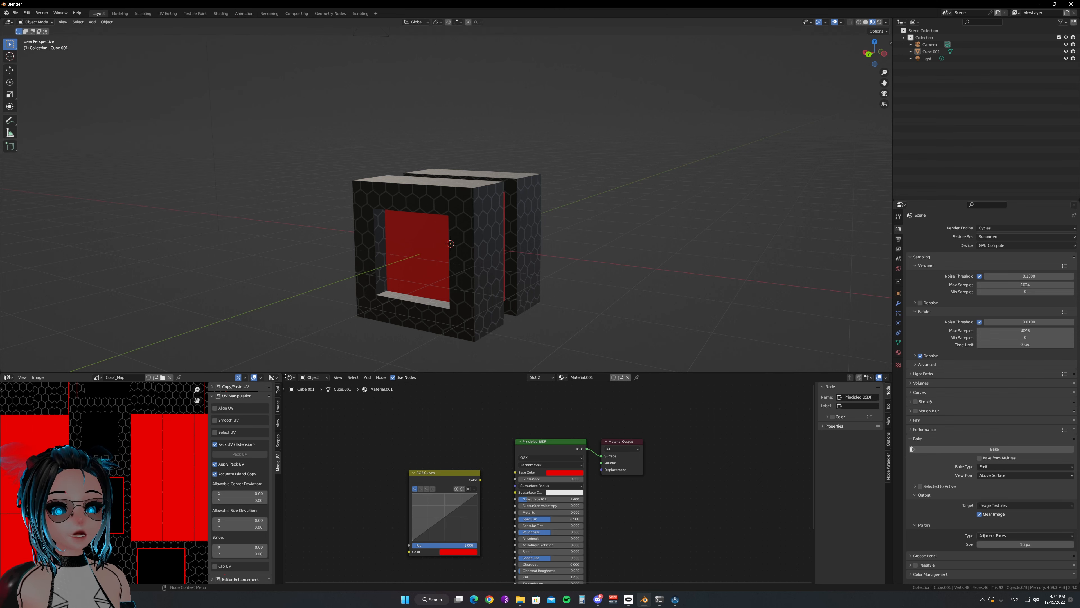
# Merge the image editor and shader editor areas into one and set the merged area to Timeline
pyautogui.click(291, 377)
pyautogui.click(303, 427)
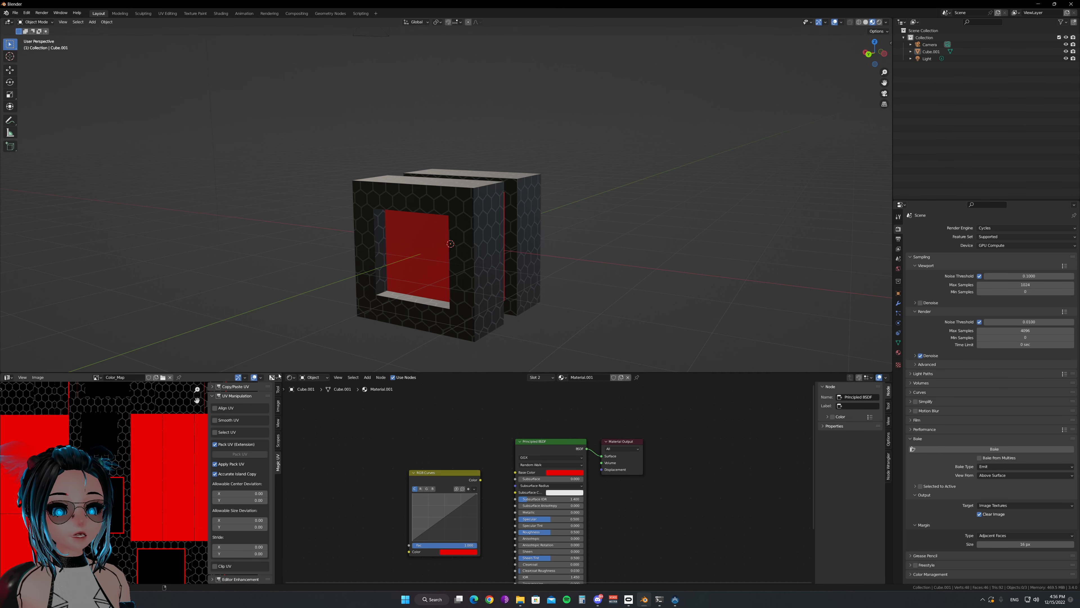
pyautogui.moveTo(284, 375); pyautogui.dragTo(238, 385)
pyautogui.click(9, 378)
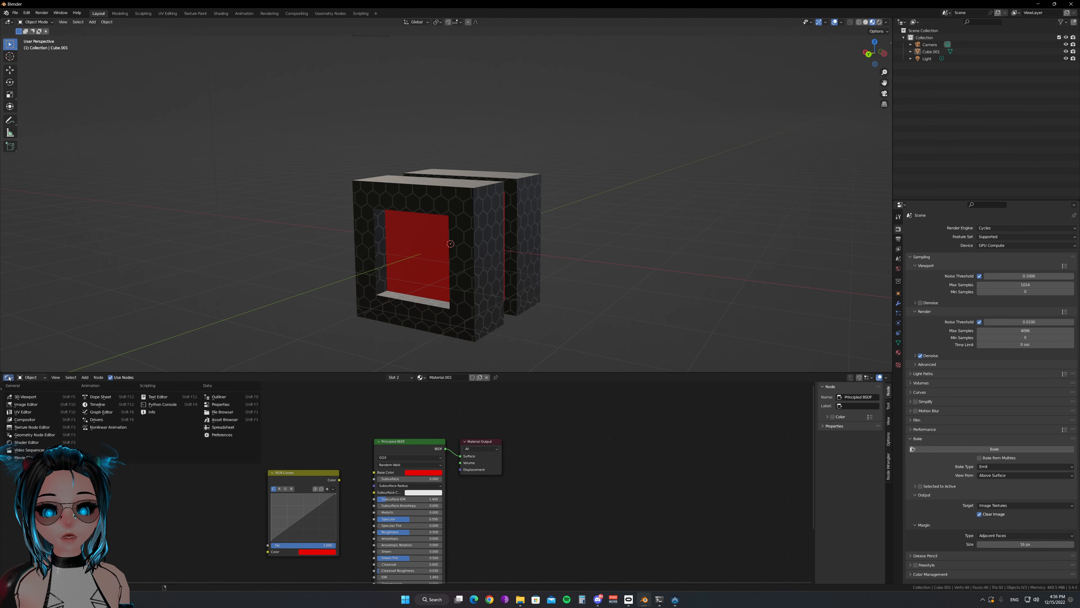
pyautogui.click(88, 403)
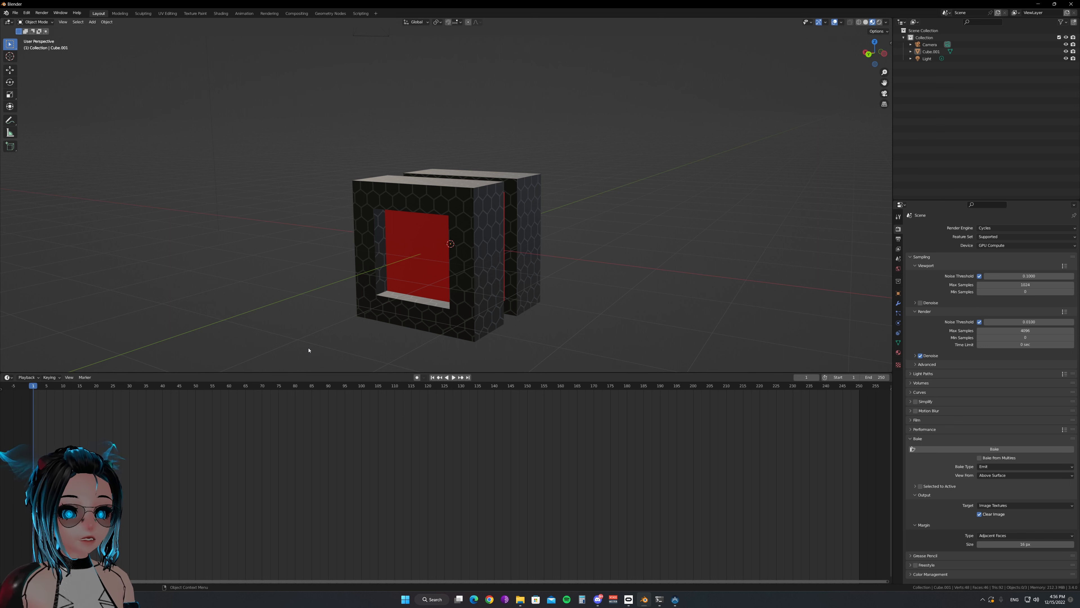
# Change the Timeline area to the Shader Editor
pyautogui.click(27, 377)
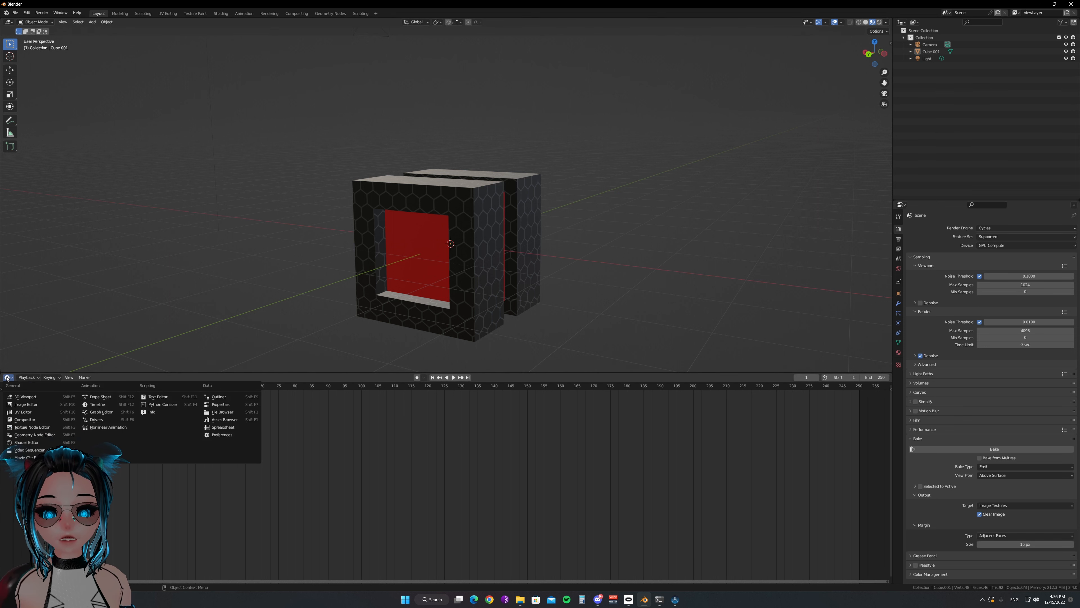
pyautogui.click(8, 377)
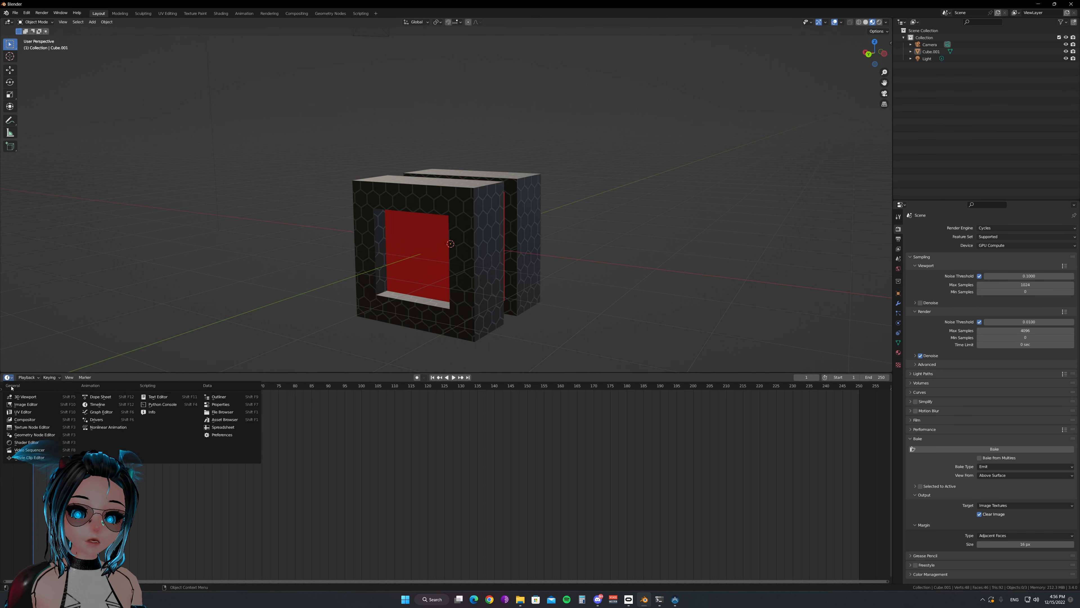
pyautogui.click(42, 442)
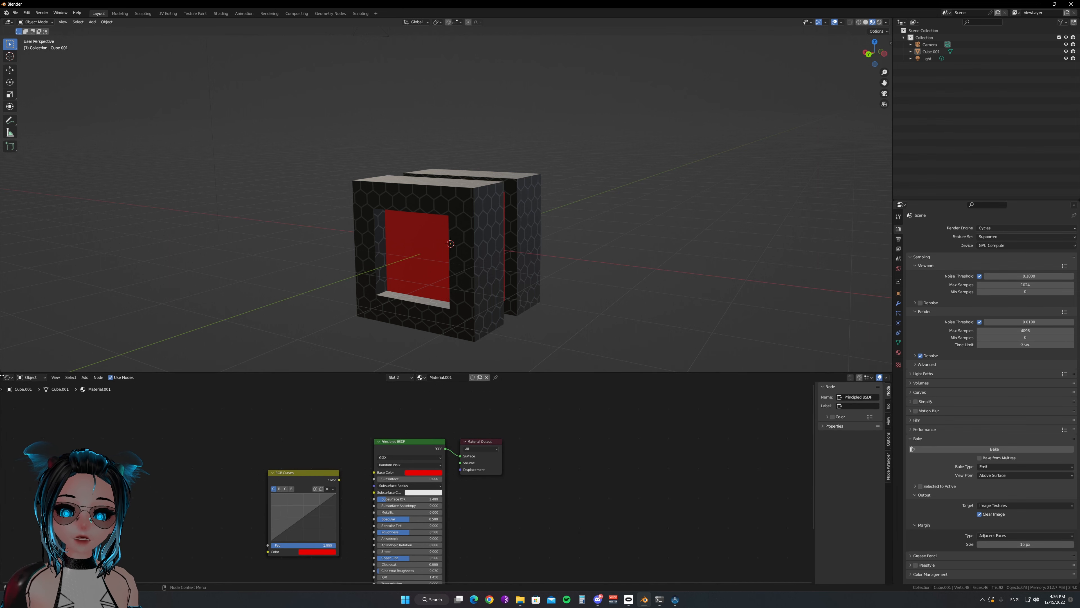
# Split the Shader Editor area side by side and turn the smaller part into an Image Editor
pyautogui.moveTo(2, 376); pyautogui.dragTo(255, 384)
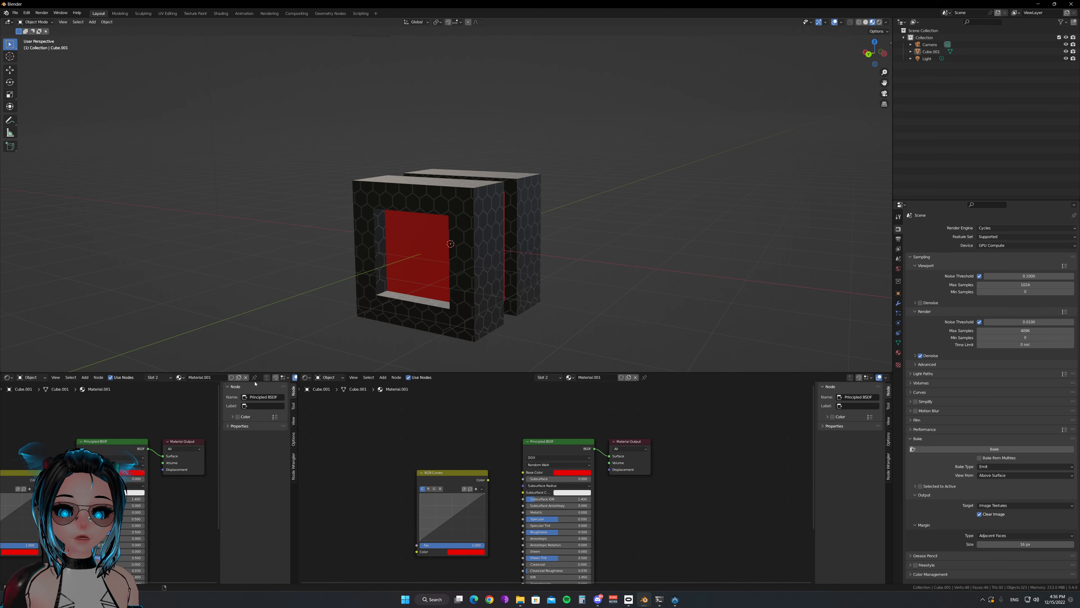
pyautogui.click(8, 377)
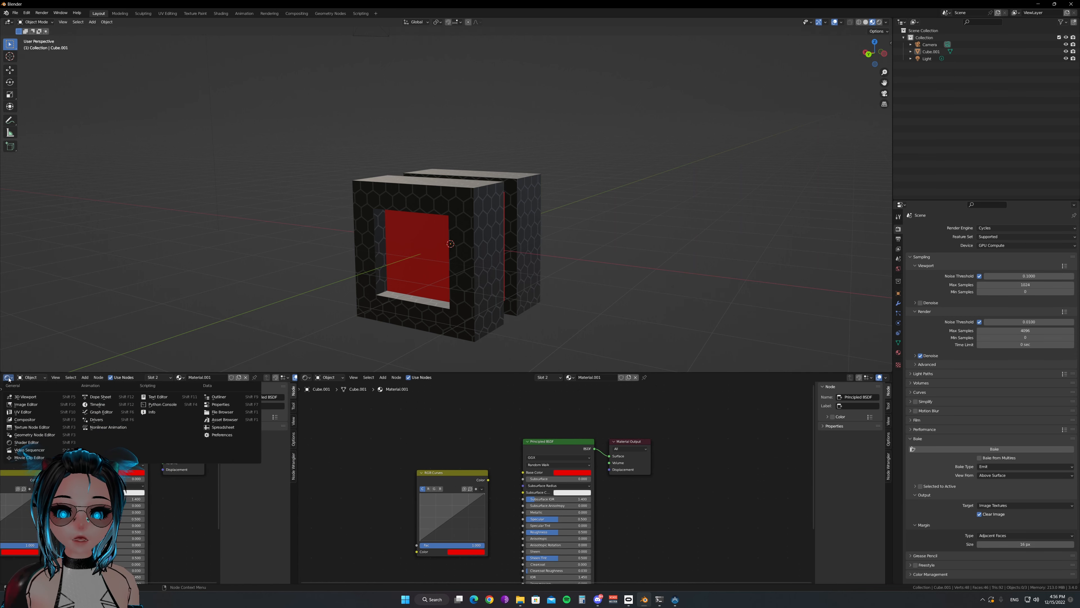
pyautogui.click(25, 404)
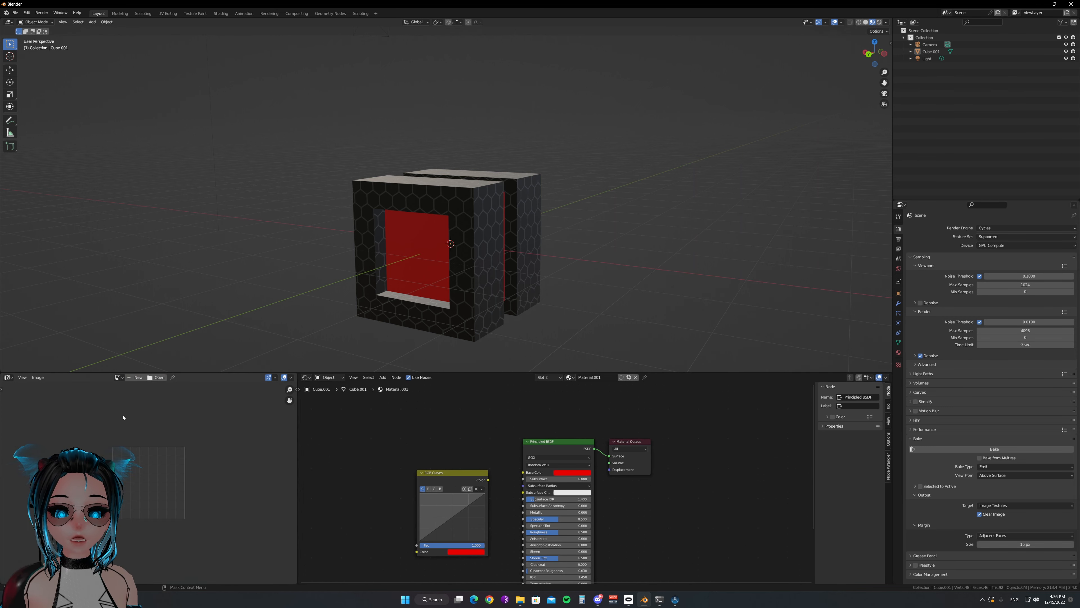
# Select the cube and delete the unconnected RGB Curves node from its Material.001 node tree
pyautogui.click(484, 307)
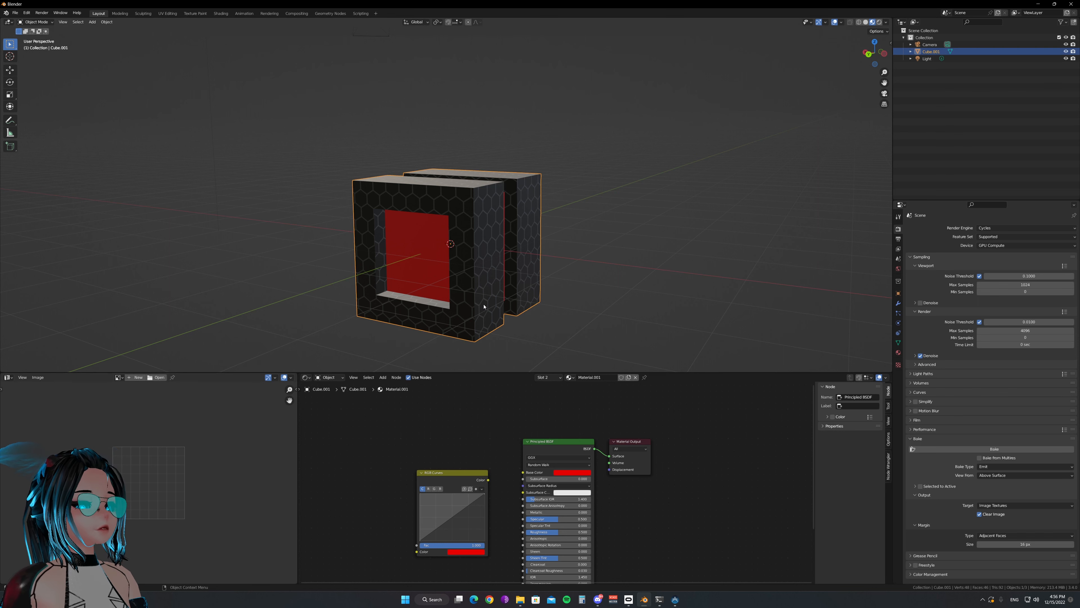
pyautogui.click(547, 377)
pyautogui.click(524, 400)
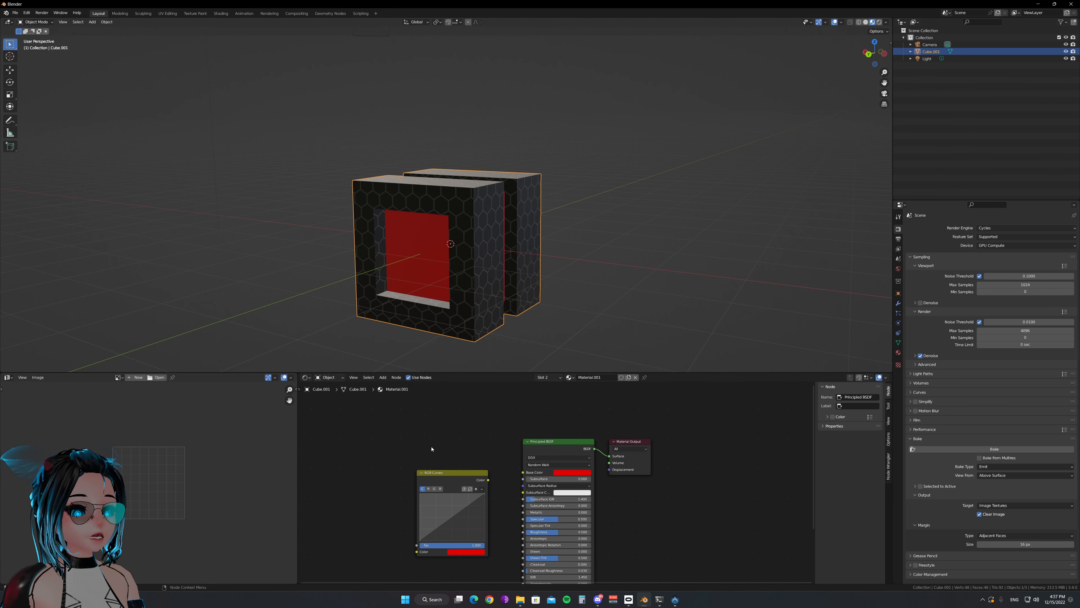
pyautogui.scroll(4, 515, 431)
pyautogui.click(435, 468)
pyautogui.press('x')
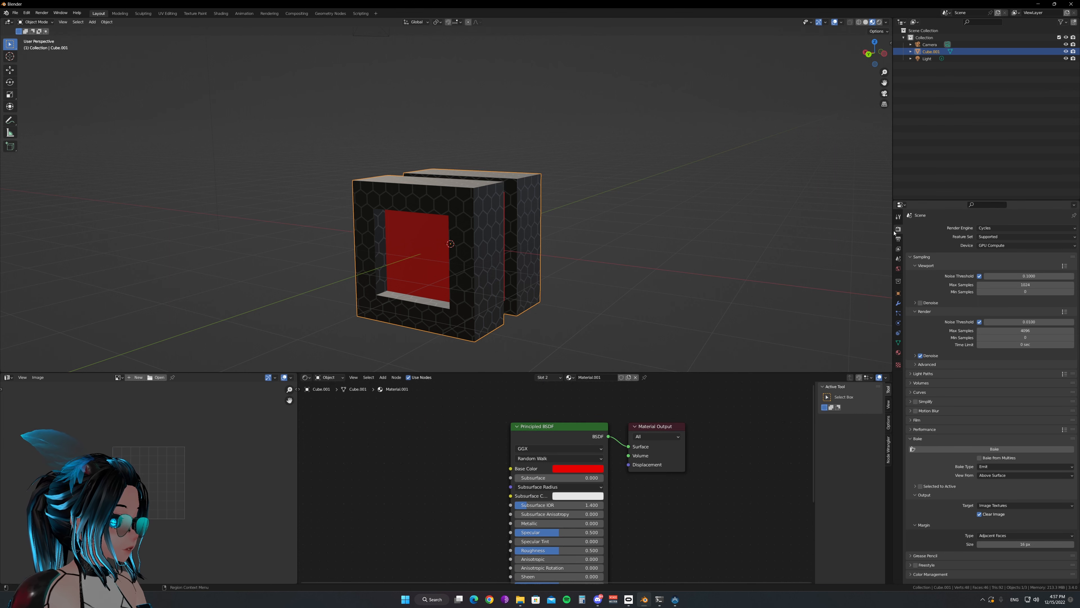
# Set the render engine to Cycles with GPU Compute as the device
pyautogui.click(985, 229)
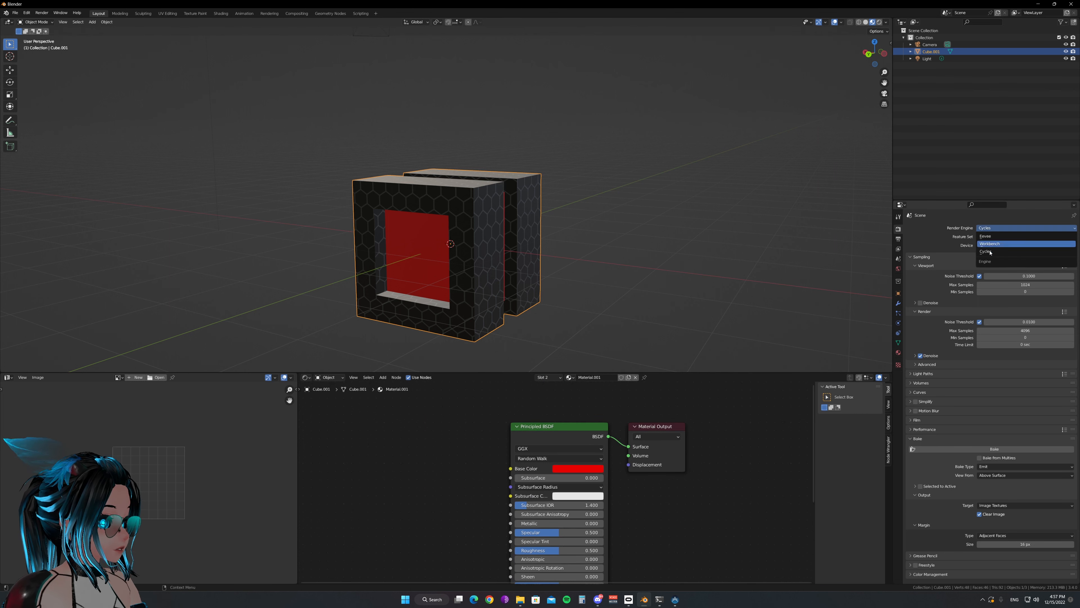
pyautogui.click(990, 256)
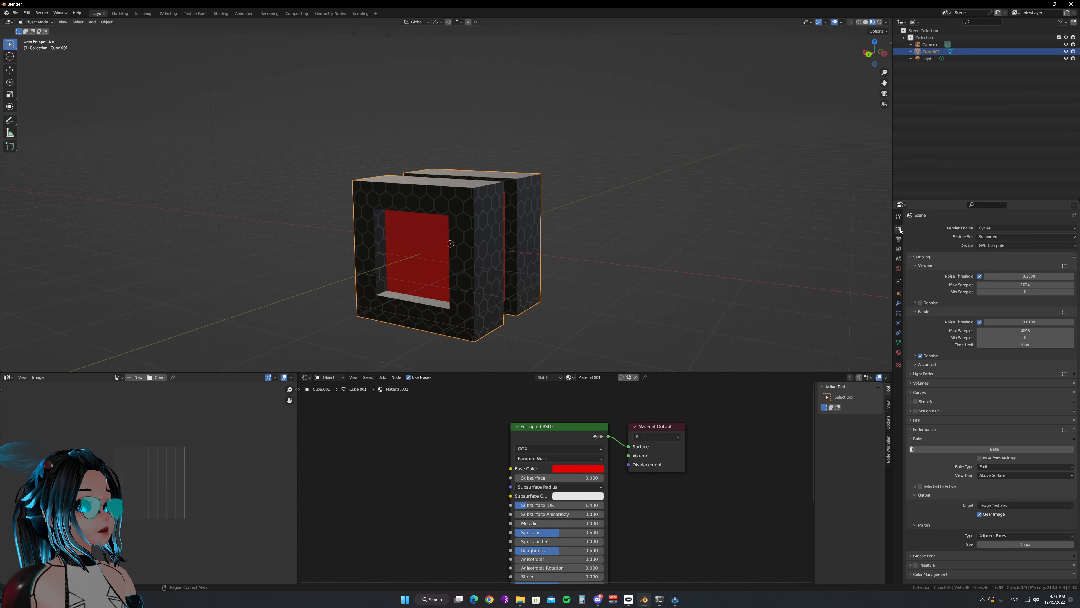
pyautogui.click(1000, 246)
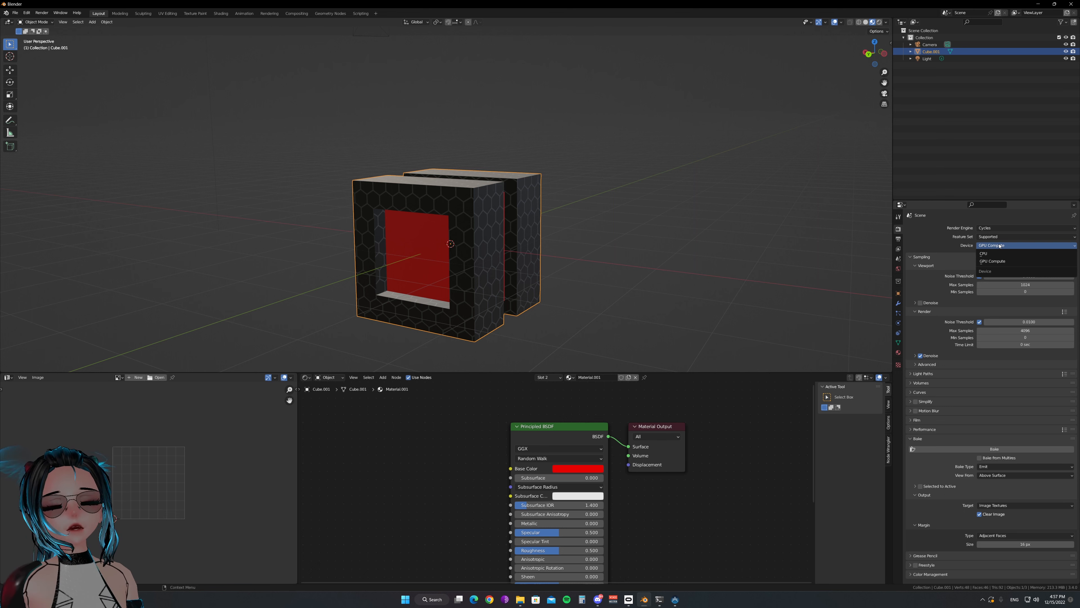
pyautogui.click(984, 245)
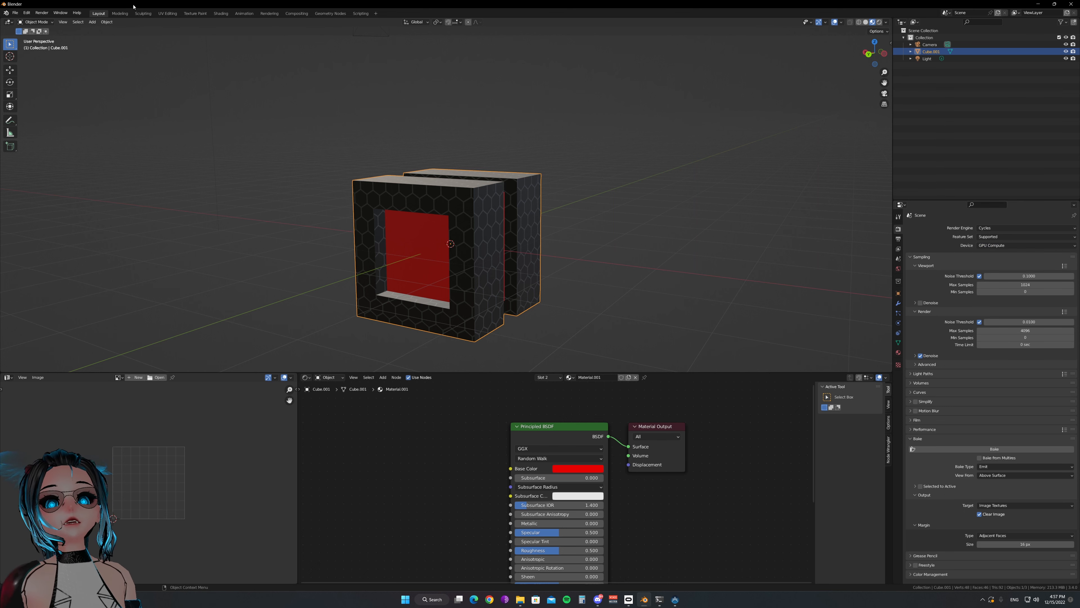
# Check the Cycles render devices in the System preferences and close the preferences
pyautogui.click(15, 13)
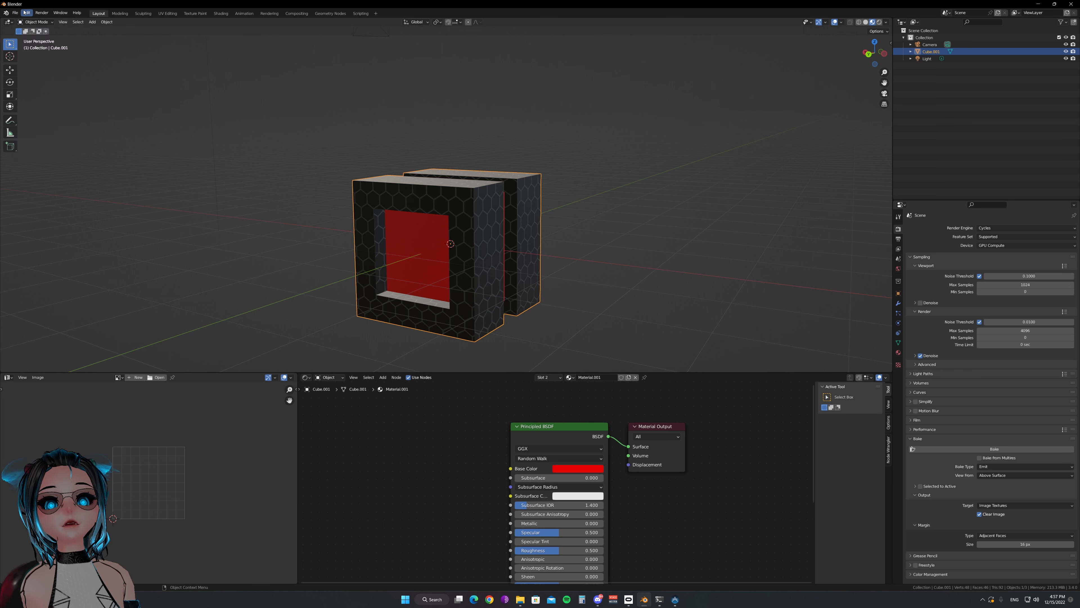
pyautogui.click(26, 13)
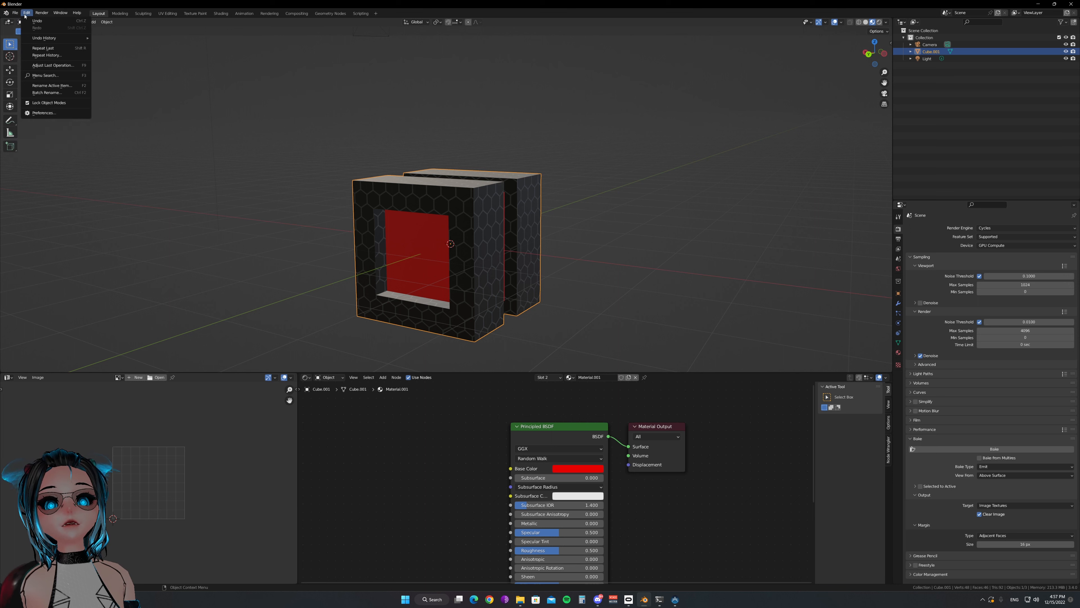
pyautogui.click(60, 113)
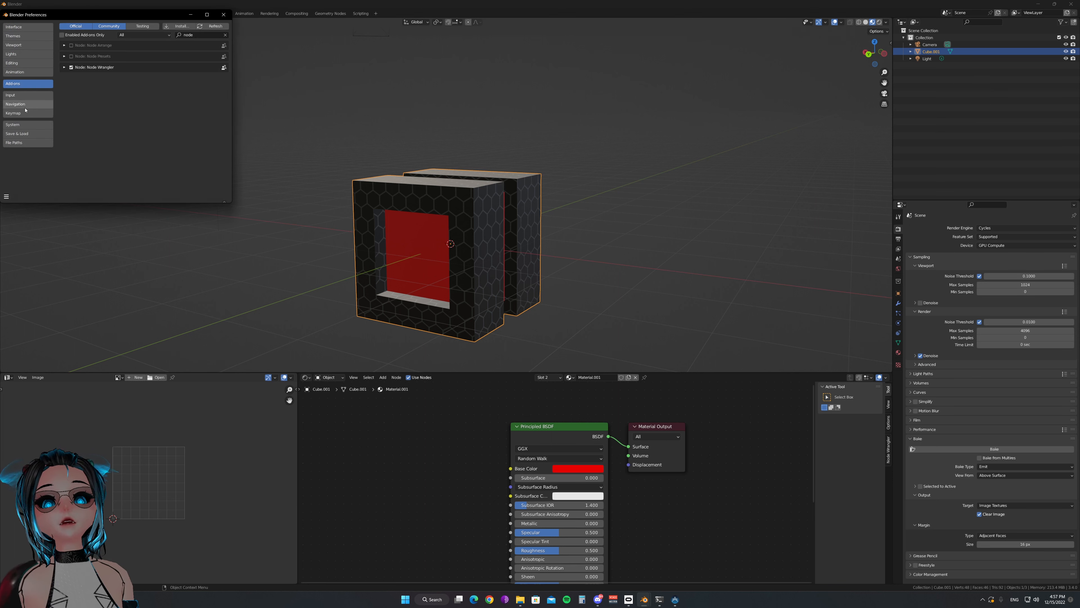
pyautogui.click(17, 124)
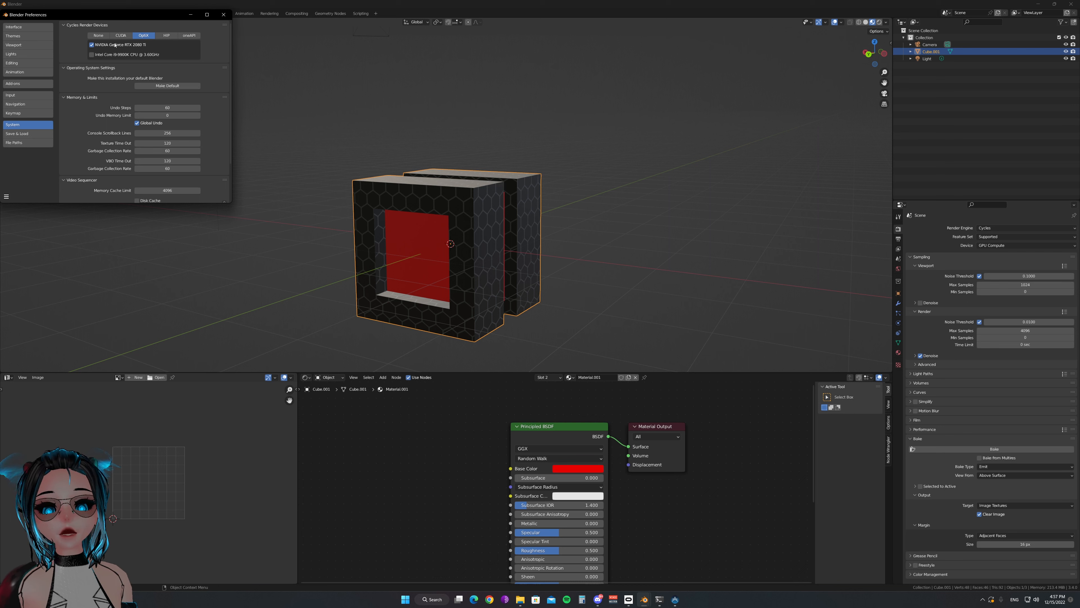
pyautogui.click(224, 15)
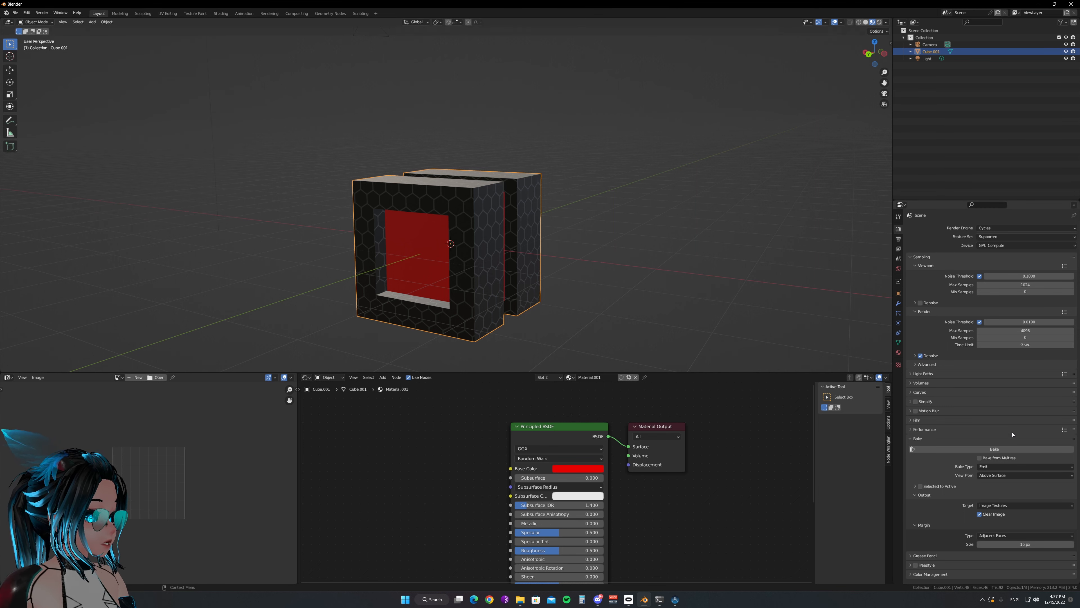
# Set the bake type to Emit
pyautogui.click(998, 467)
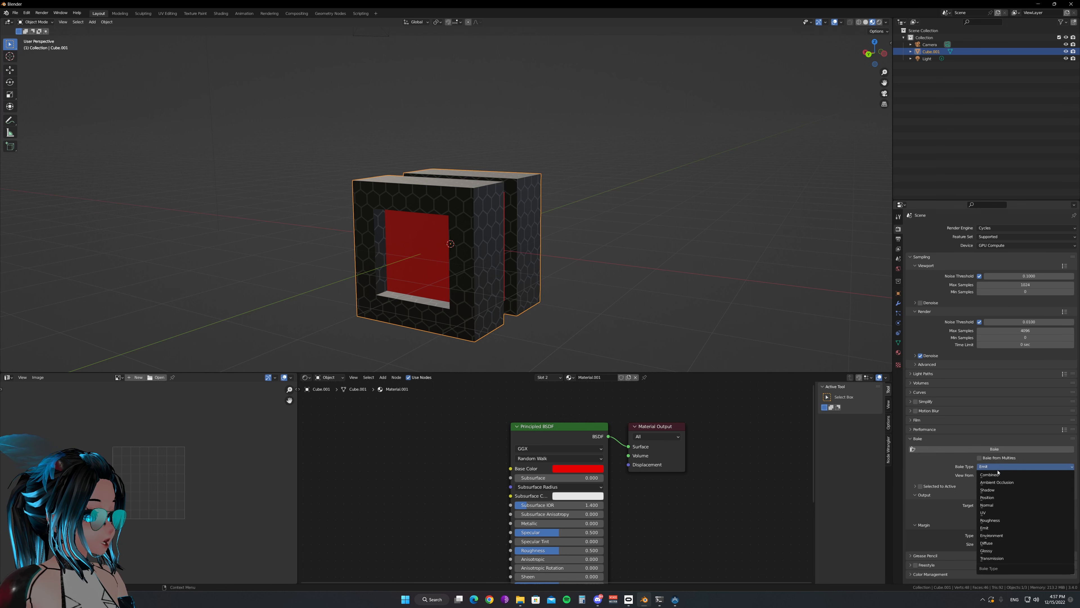
pyautogui.click(998, 528)
# In the first material slot, Material, link the ColorRamp's color output directly to the Material Output's surface as a preview
pyautogui.click(549, 378)
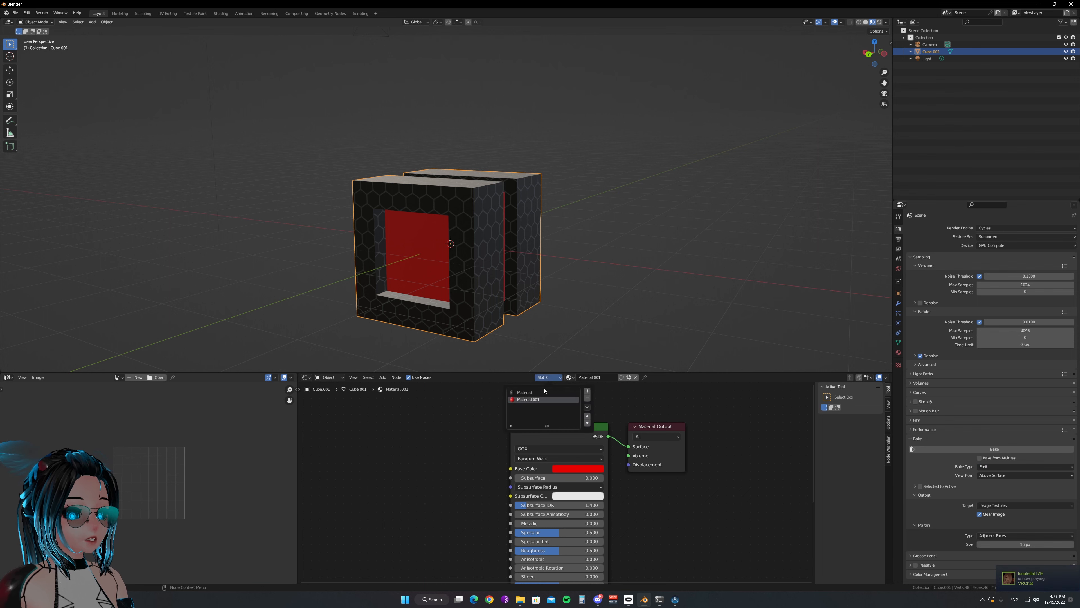
pyautogui.click(545, 392)
pyautogui.scroll(-3, 444, 419)
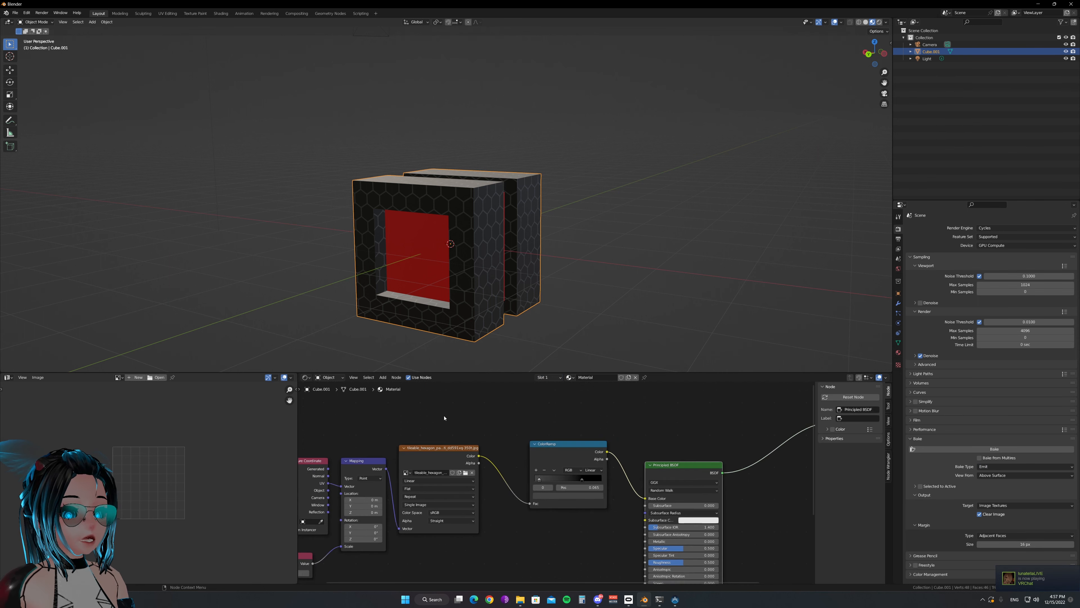
pyautogui.keyDown('ctrl'); pyautogui.keyDown('shift'); pyautogui.click(568, 452); pyautogui.keyUp('shift'); pyautogui.keyUp('ctrl')
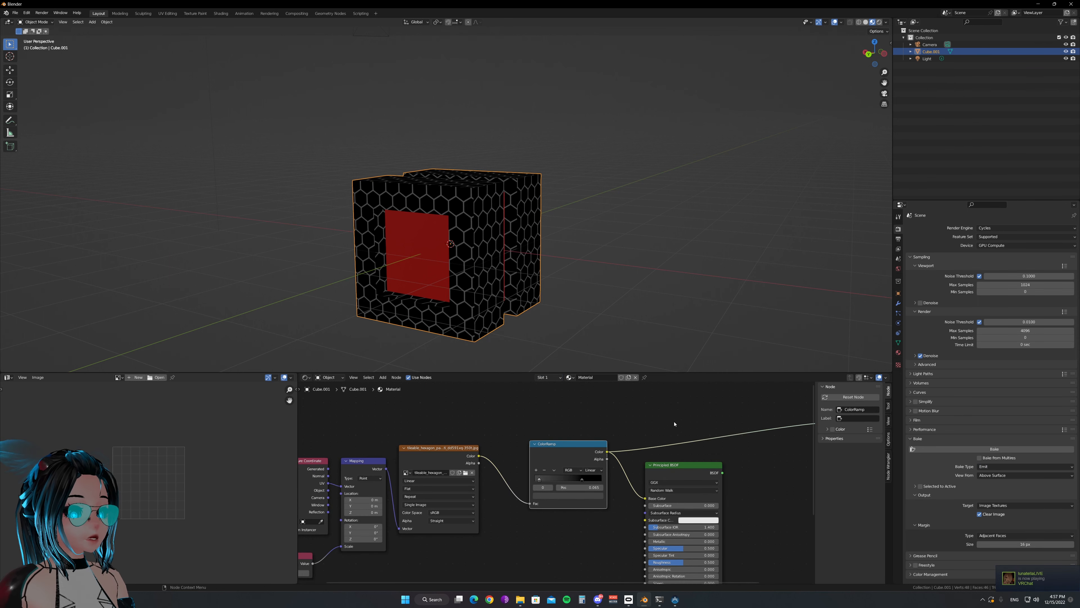
pyautogui.moveTo(745, 432); pyautogui.dragTo(598, 455, button='middle')
pyautogui.click(707, 430)
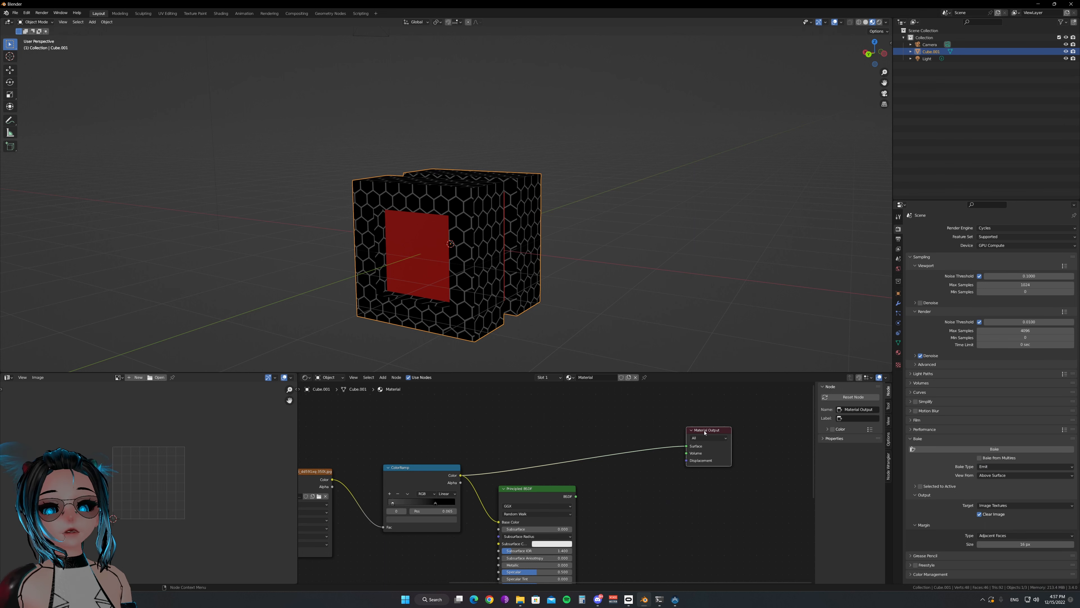
# Preview the Emission render pass in the viewport shading and restore the render pass to Combined
pyautogui.click(886, 23)
pyautogui.click(864, 139)
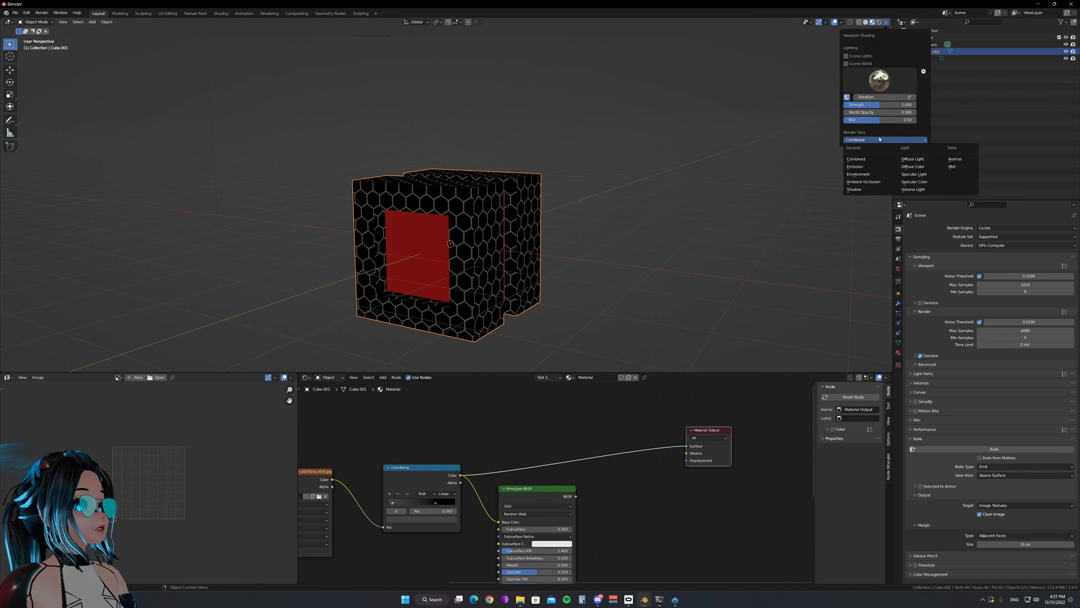
pyautogui.click(868, 175)
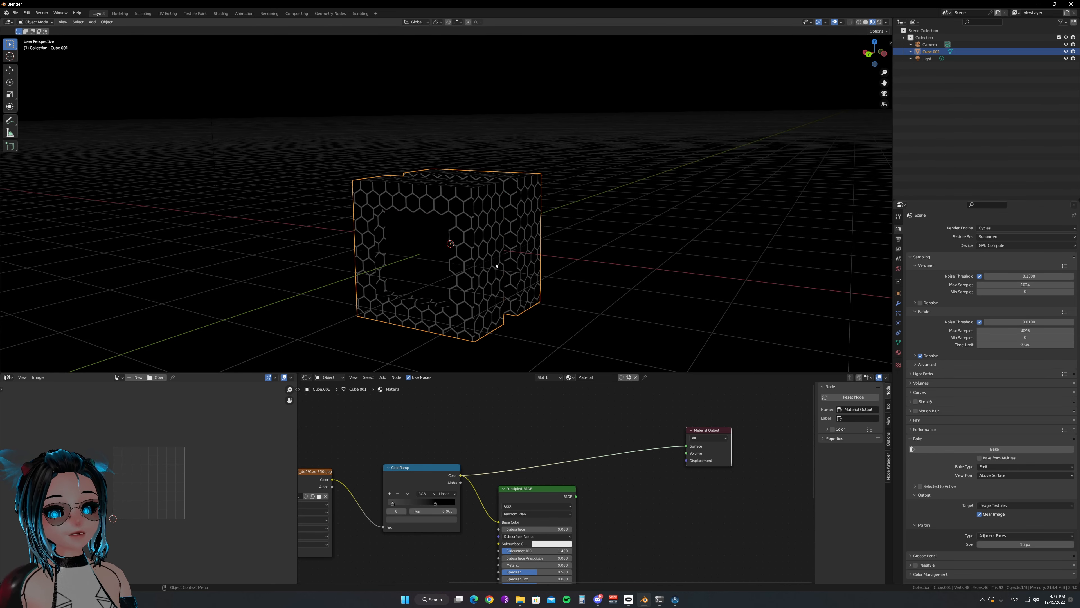
pyautogui.click(886, 23)
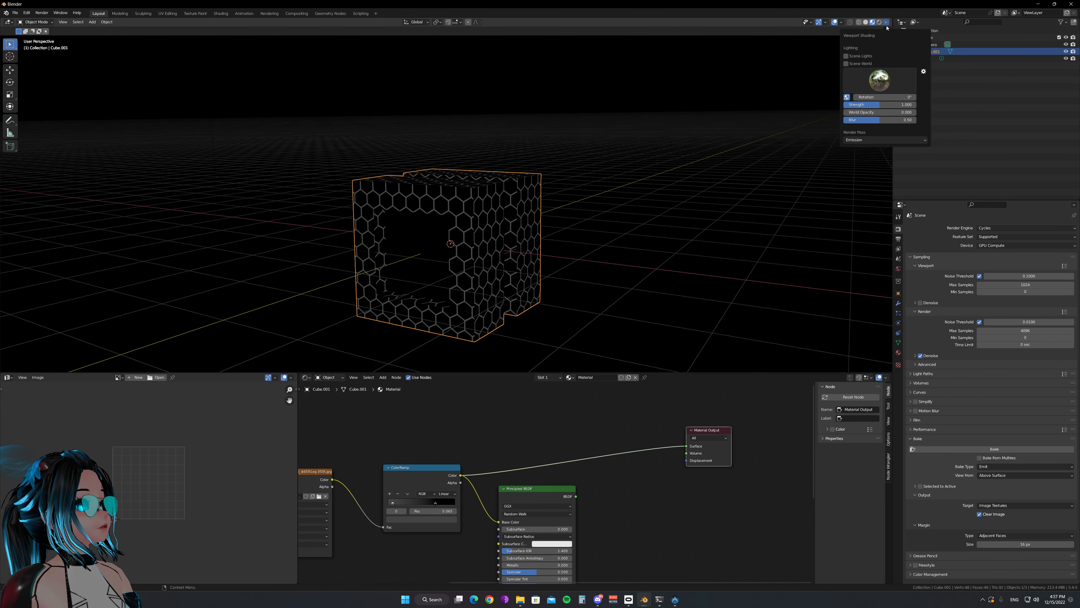
pyautogui.click(867, 140)
pyautogui.click(868, 159)
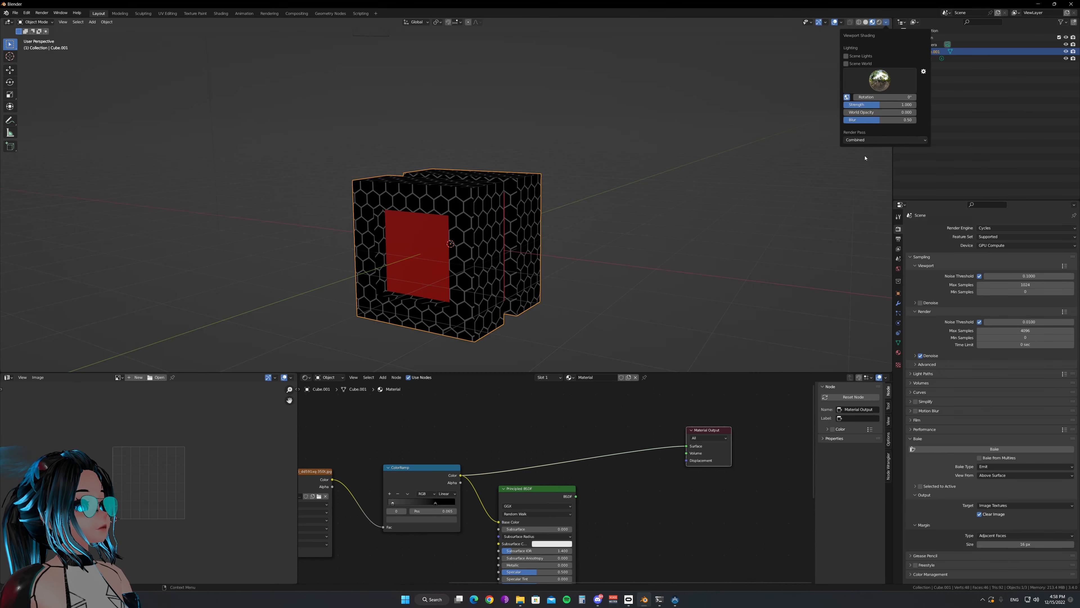
# Reselect the cube in the viewport with its Material node tree displayed
pyautogui.click(459, 292)
pyautogui.scroll(-1, 458, 446)
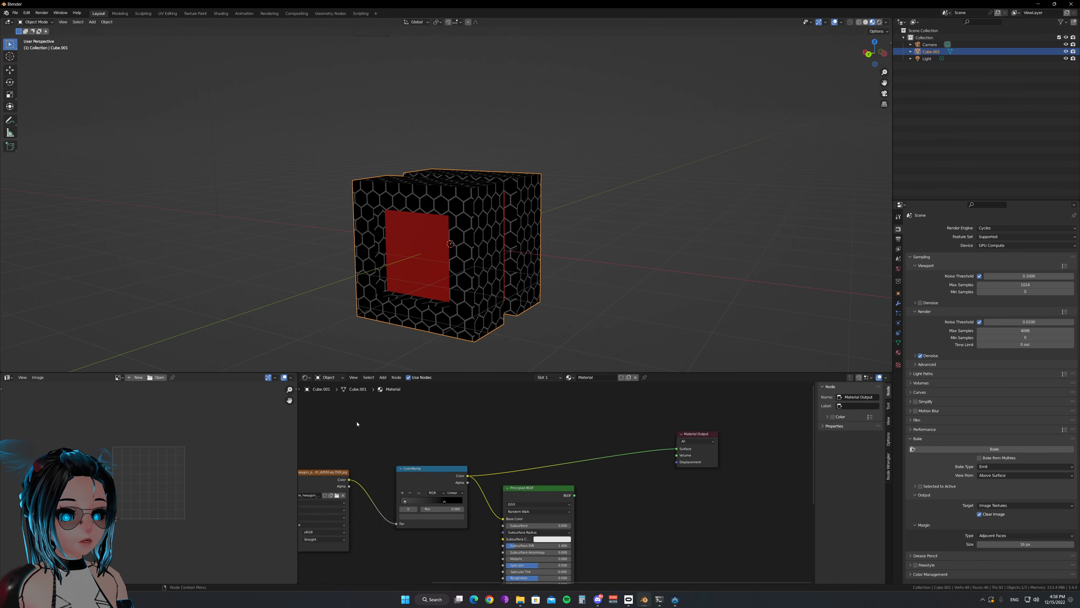
pyautogui.moveTo(356, 424); pyautogui.dragTo(482, 423, button='middle')
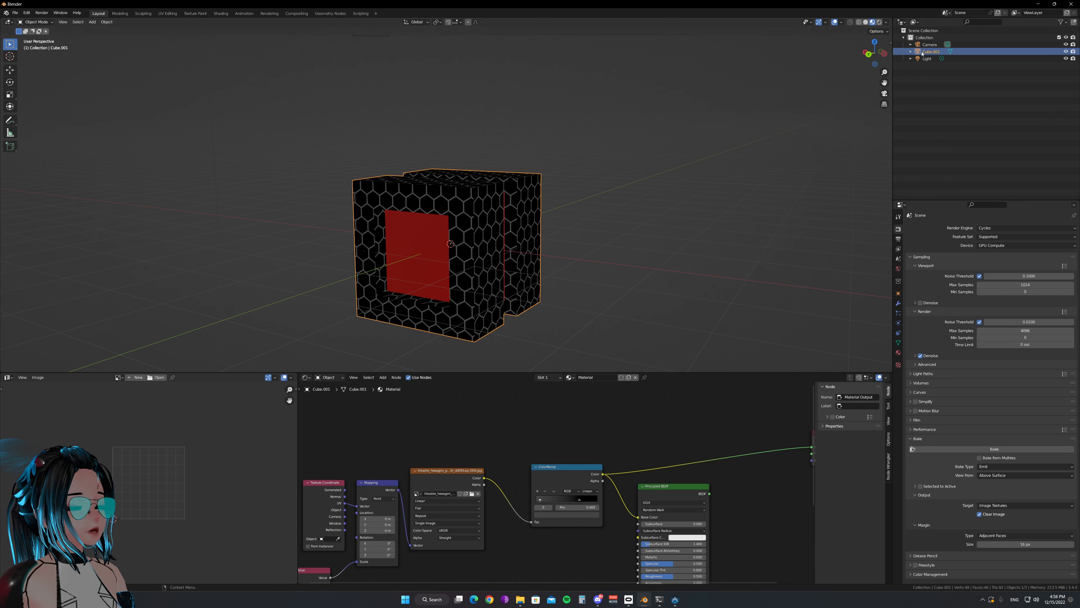
# Select the hexagon Image Texture node, show the cube's mesh data properties, and display all its UVs over the image in Edit Mode
pyautogui.click(447, 472)
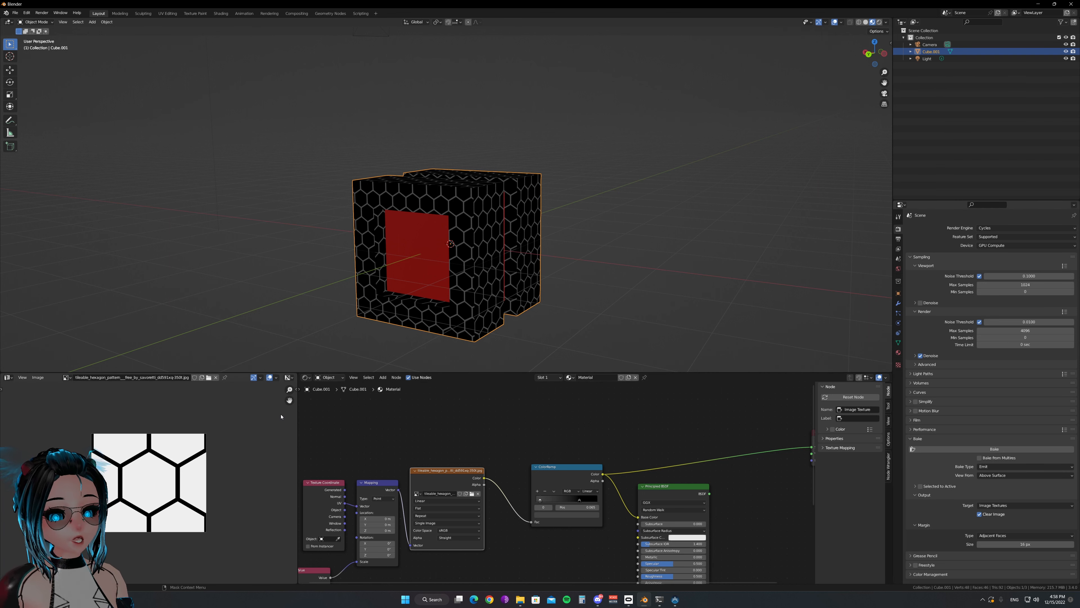
pyautogui.click(898, 342)
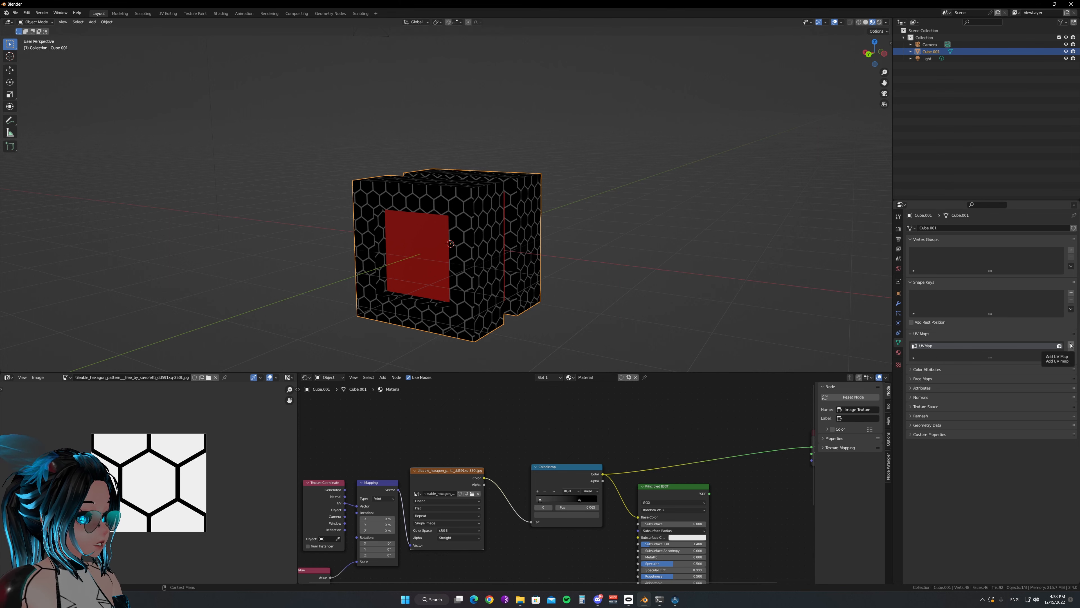
pyautogui.press('Tab')
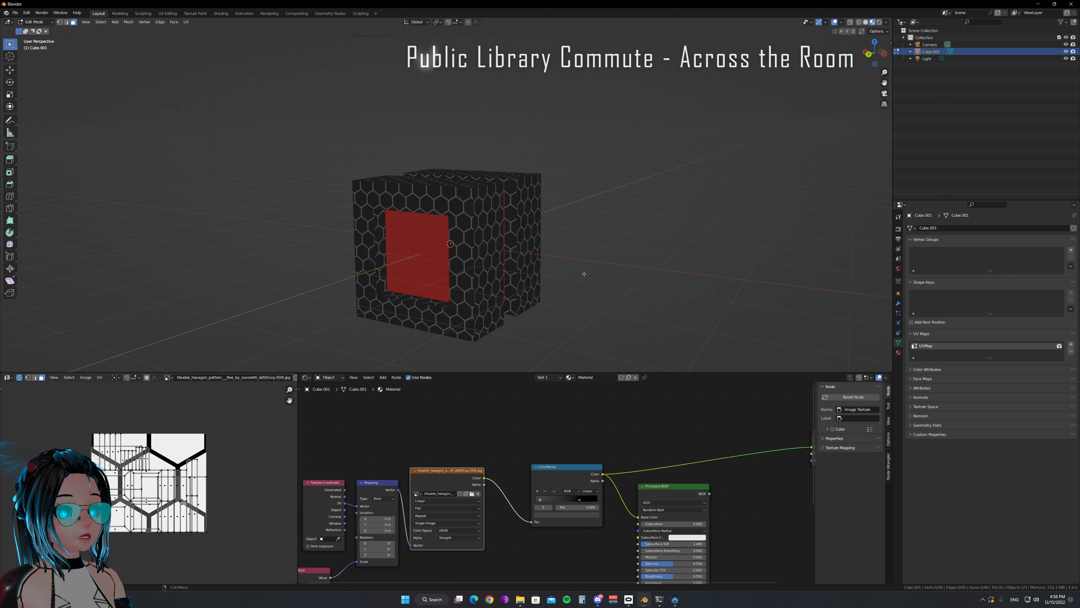
pyautogui.press('a')
pyautogui.scroll(4, 163, 476)
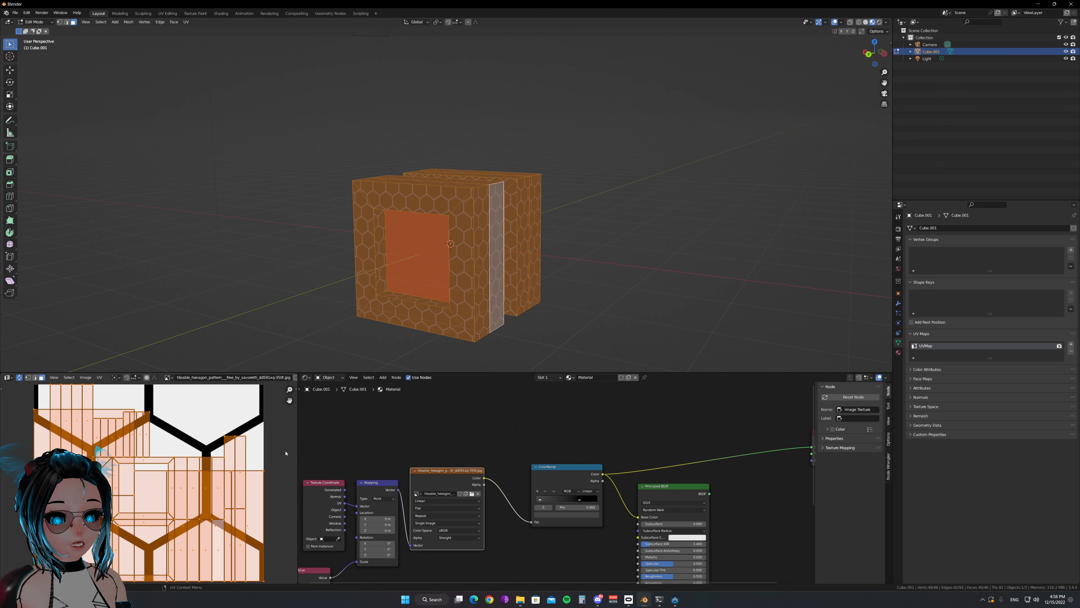
pyautogui.scroll(-2, 477, 463)
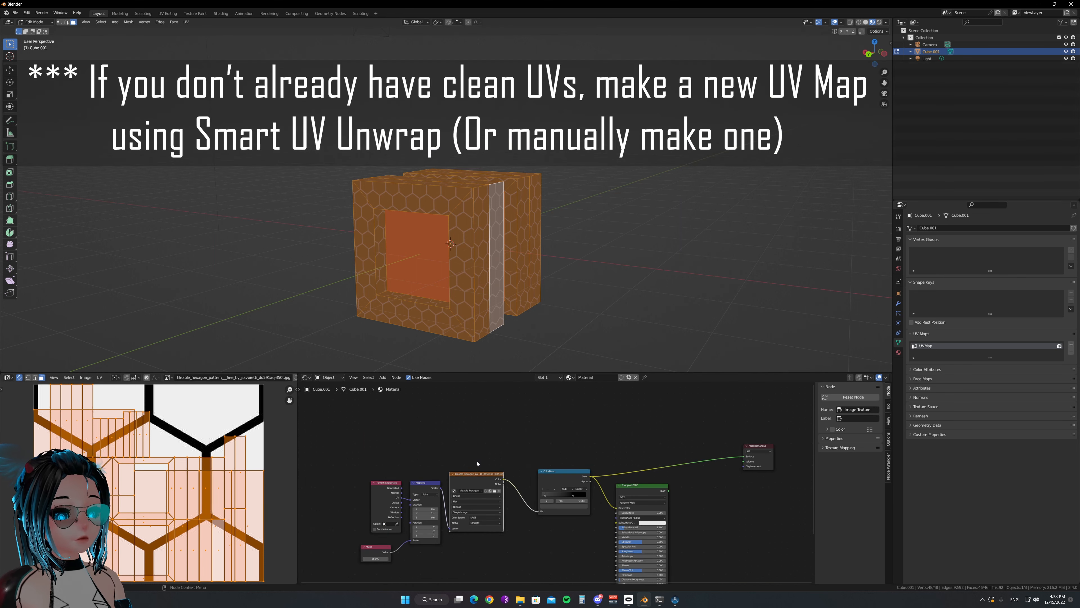
pyautogui.scroll(1, 517, 446)
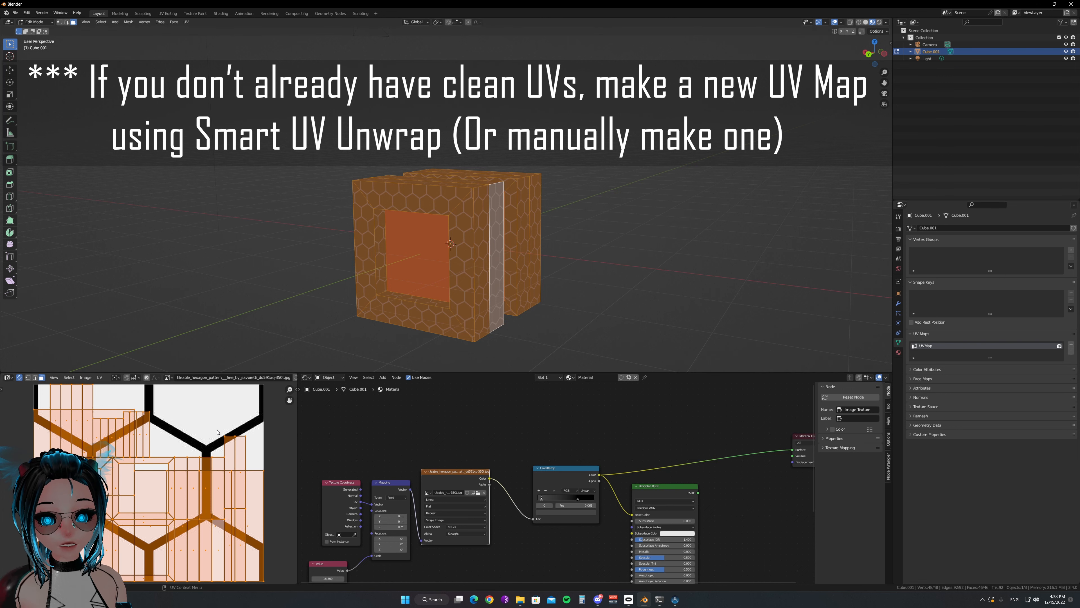
# Display the node tree of the second material slot, Material.001
pyautogui.click(550, 379)
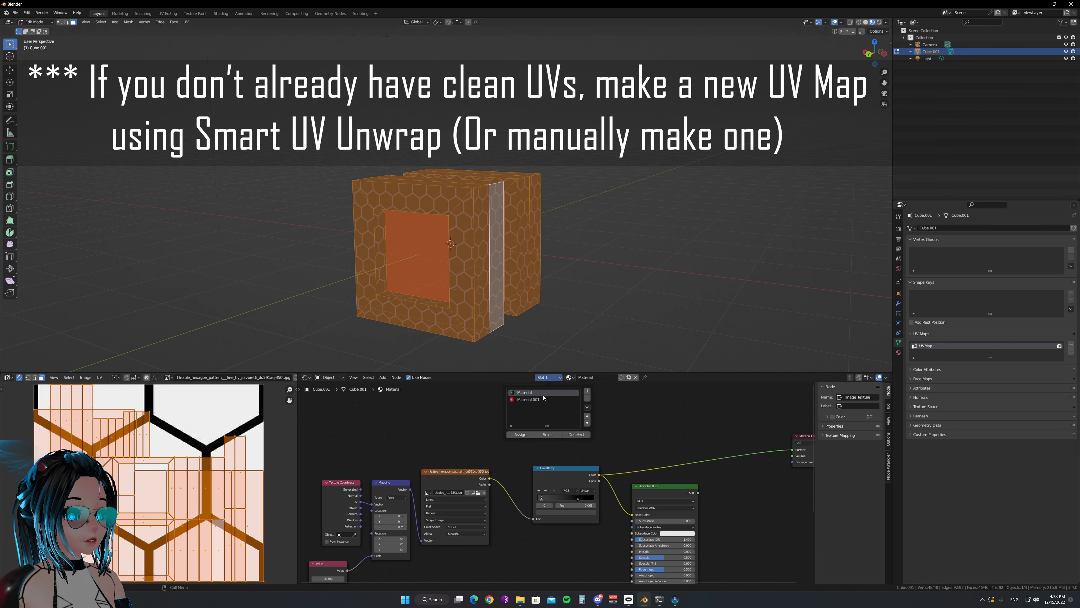
pyautogui.click(542, 400)
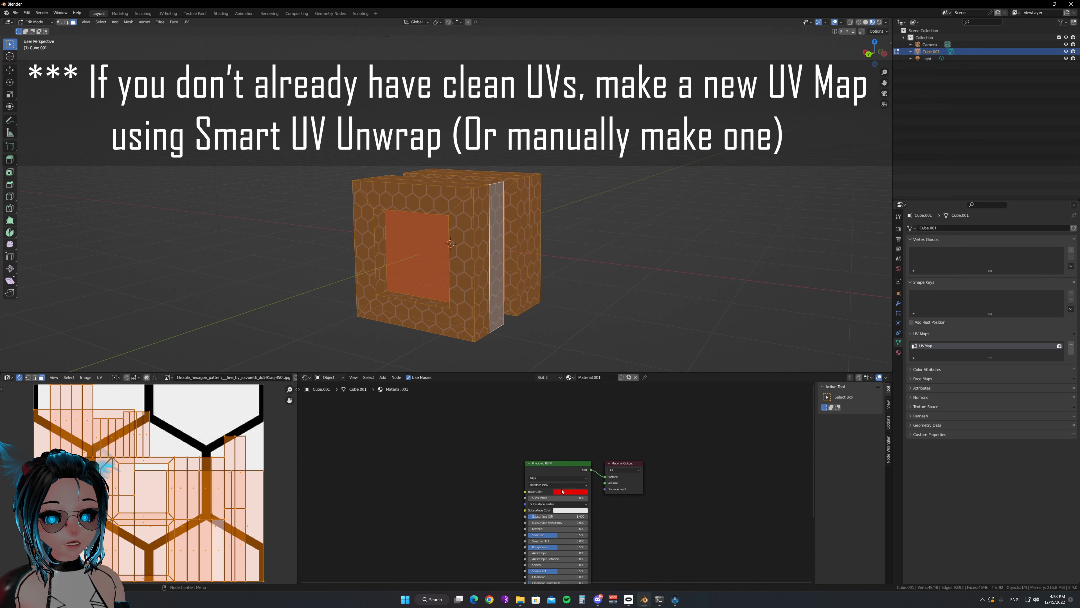
pyautogui.press('b')
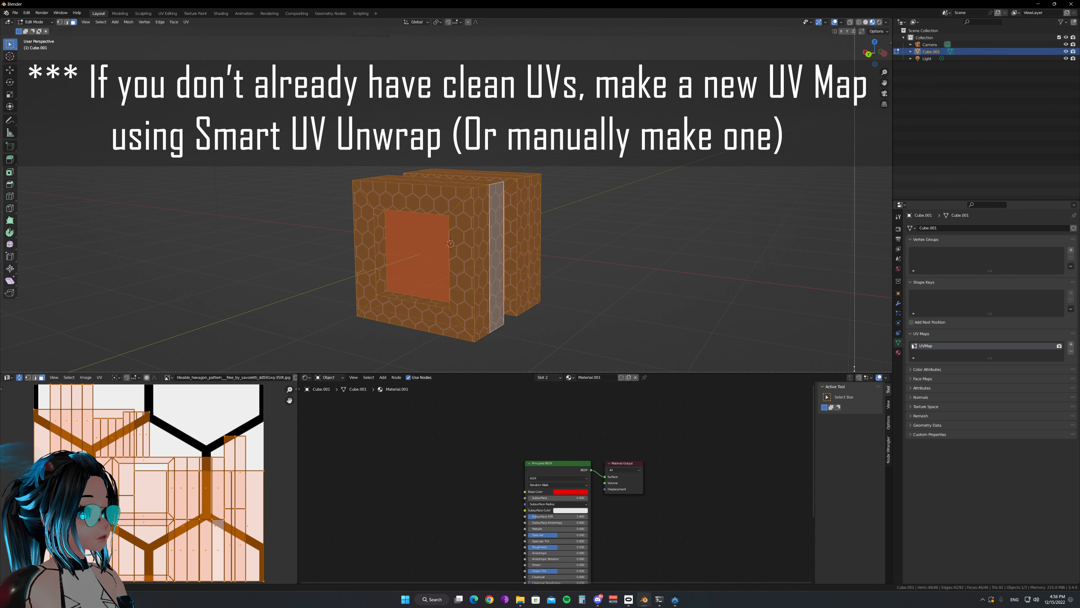
pyautogui.rightClick(735, 309)
# Add a second UV map to the cube and pack its UV islands with Magic UV's Pack UV extension
pyautogui.click(1070, 345)
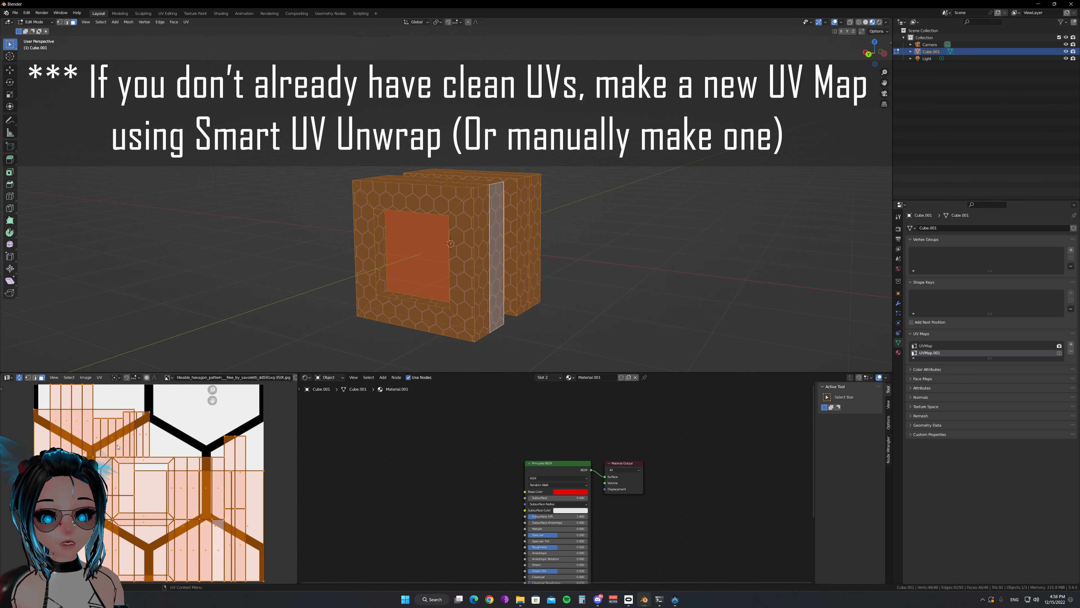
pyautogui.press('n')
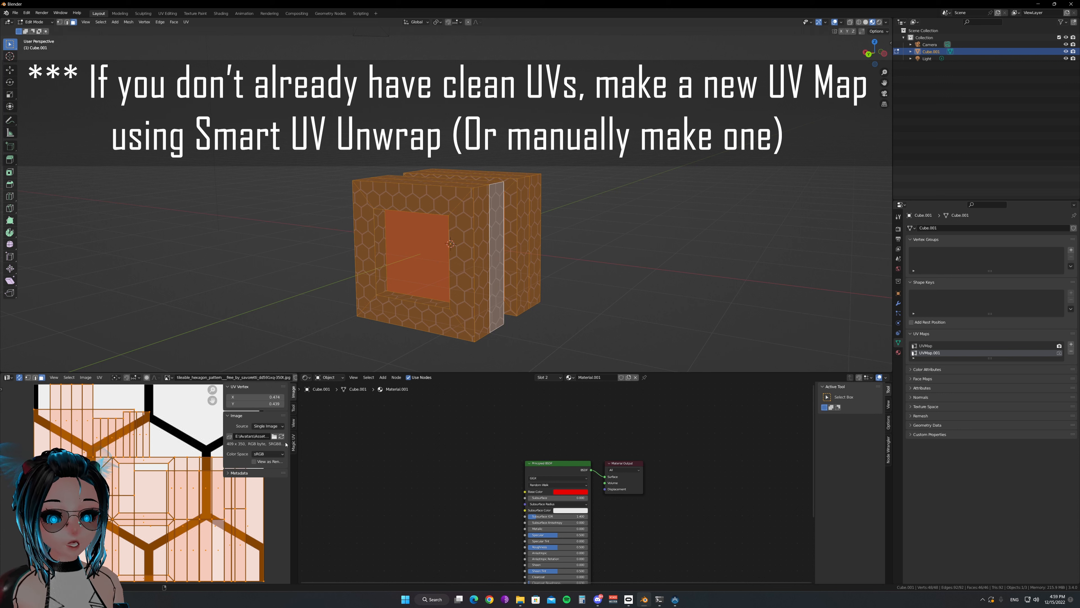
pyautogui.click(294, 447)
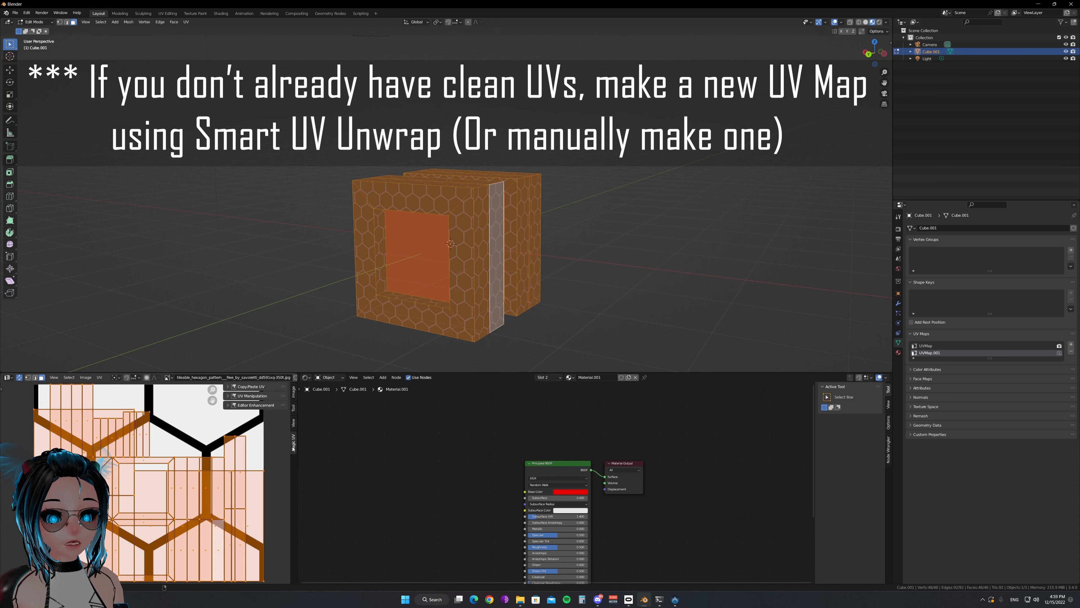
pyautogui.click(249, 397)
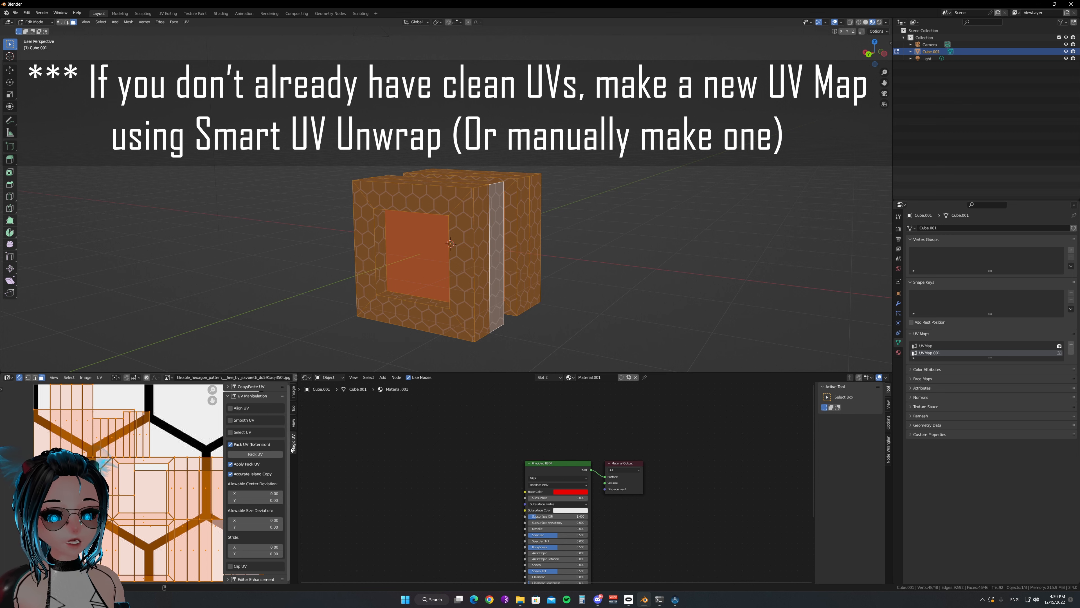
pyautogui.click(242, 446)
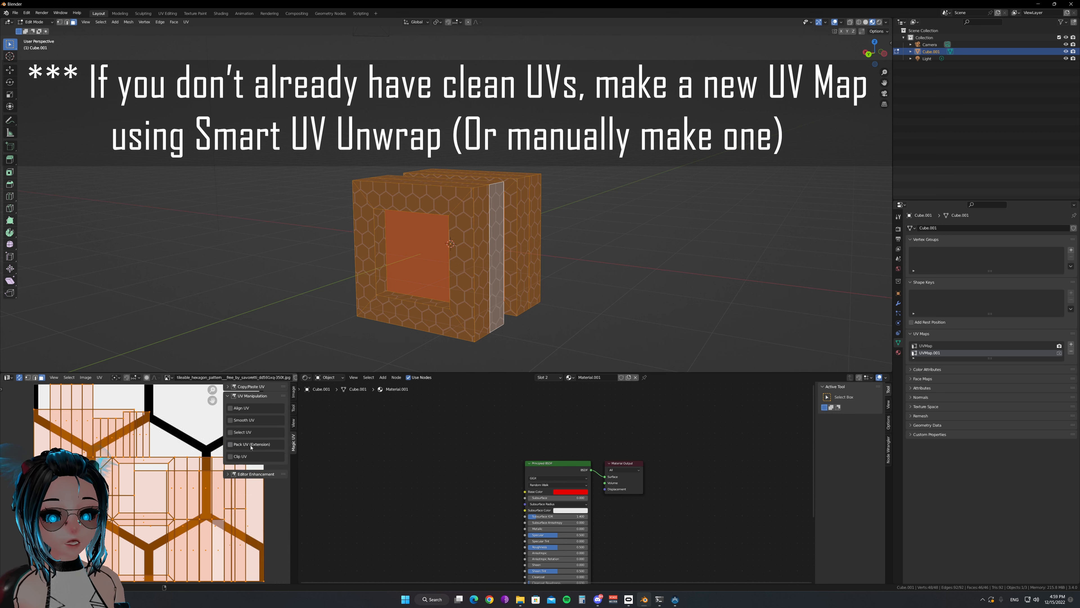
pyautogui.click(240, 446)
pyautogui.click(249, 454)
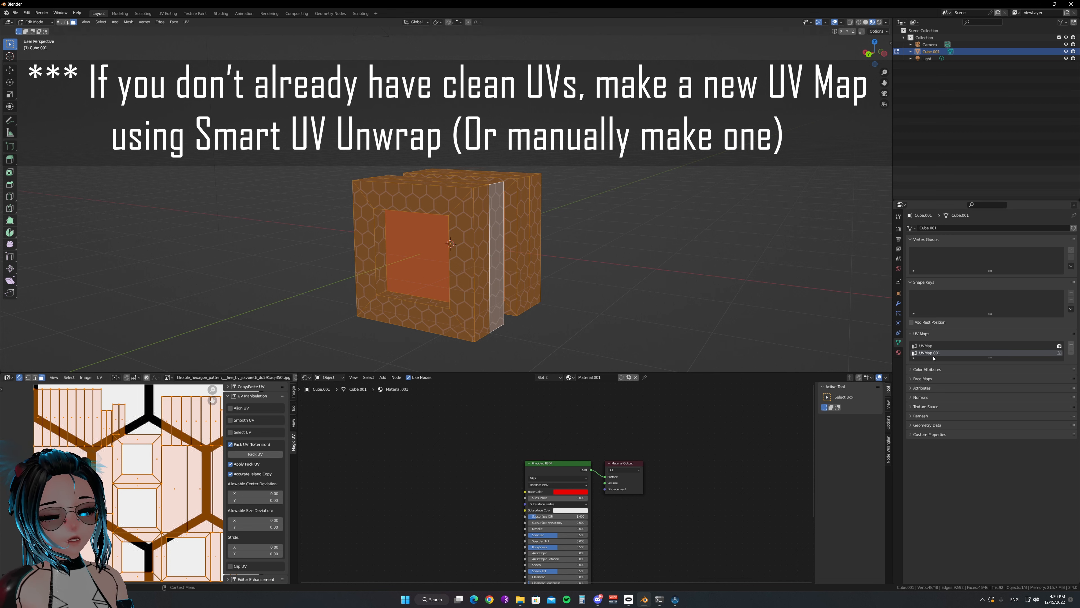
# Examine the packed UV islands for overlaps, checking single faces and leaving everything deselected
pyautogui.click(146, 439)
pyautogui.scroll(-2, 162, 448)
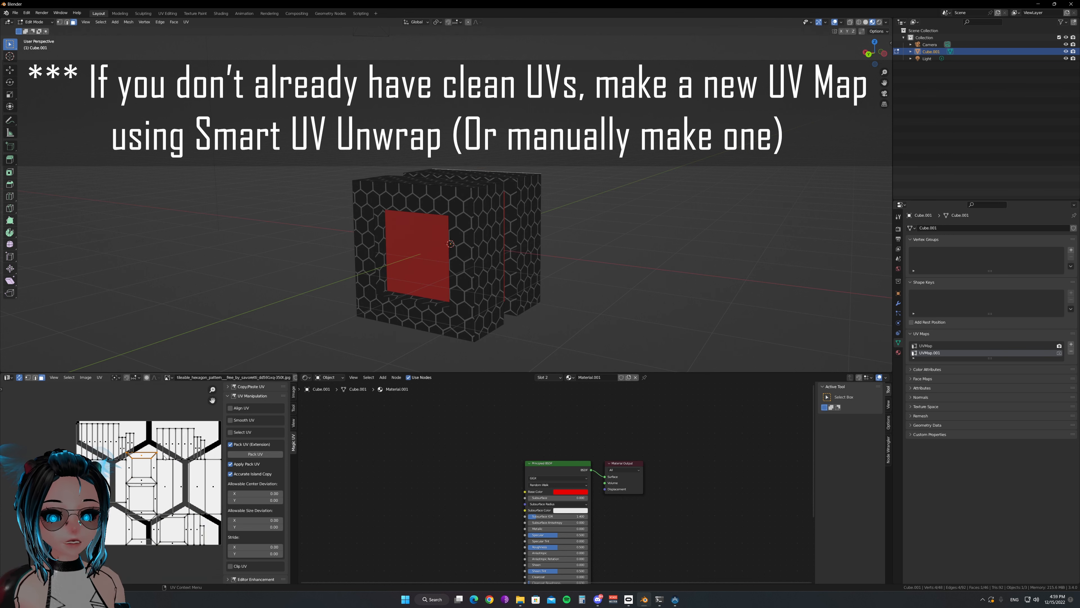
pyautogui.moveTo(164, 448); pyautogui.dragTo(131, 440, button='middle')
pyautogui.press('a')
pyautogui.hotkey('alt', 'a')
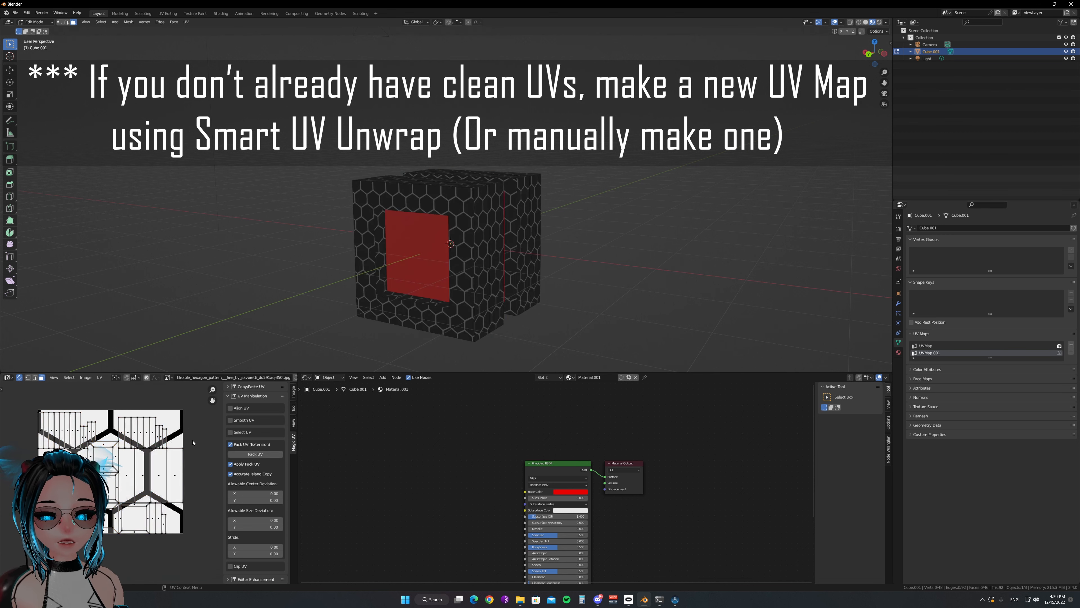
pyautogui.scroll(3, 182, 448)
pyautogui.click(374, 301)
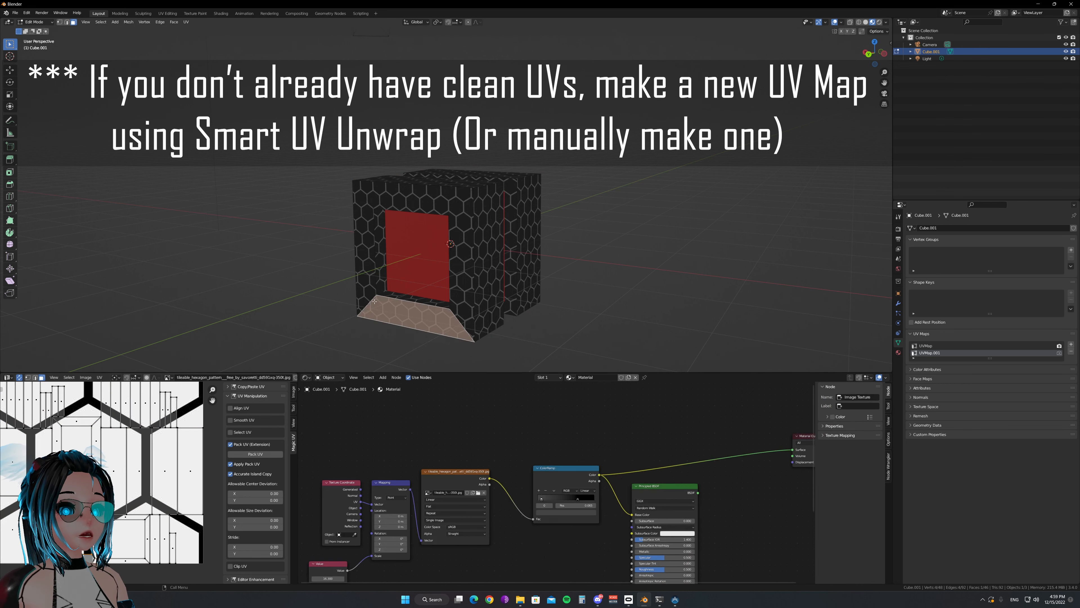
pyautogui.click(335, 325)
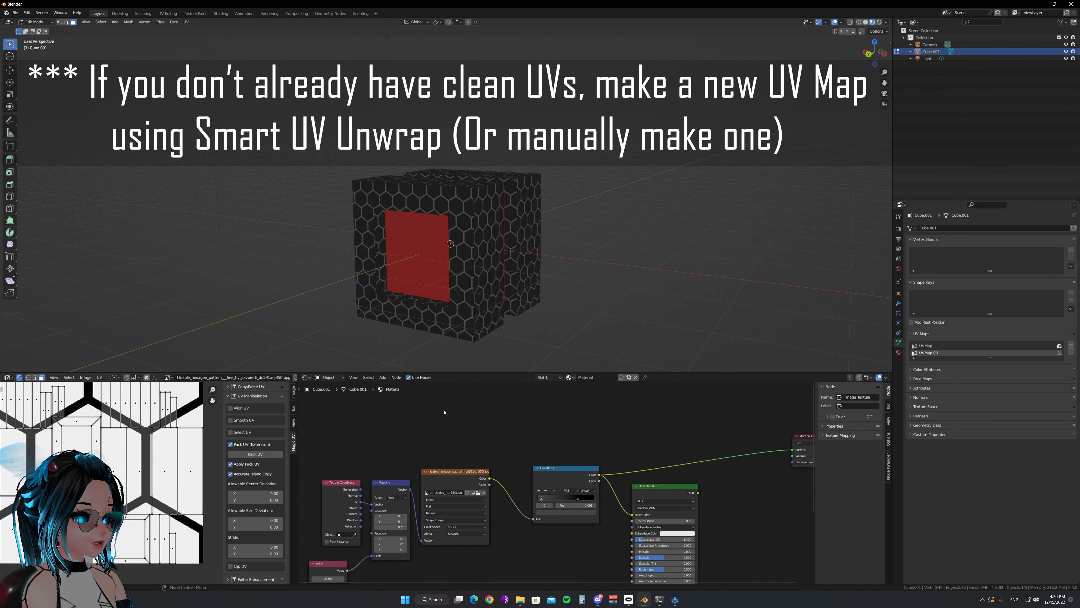
# Return the cube to Object Mode and add a new Image Texture node near the hexagon texture node in Material
pyautogui.scroll(2, 491, 428)
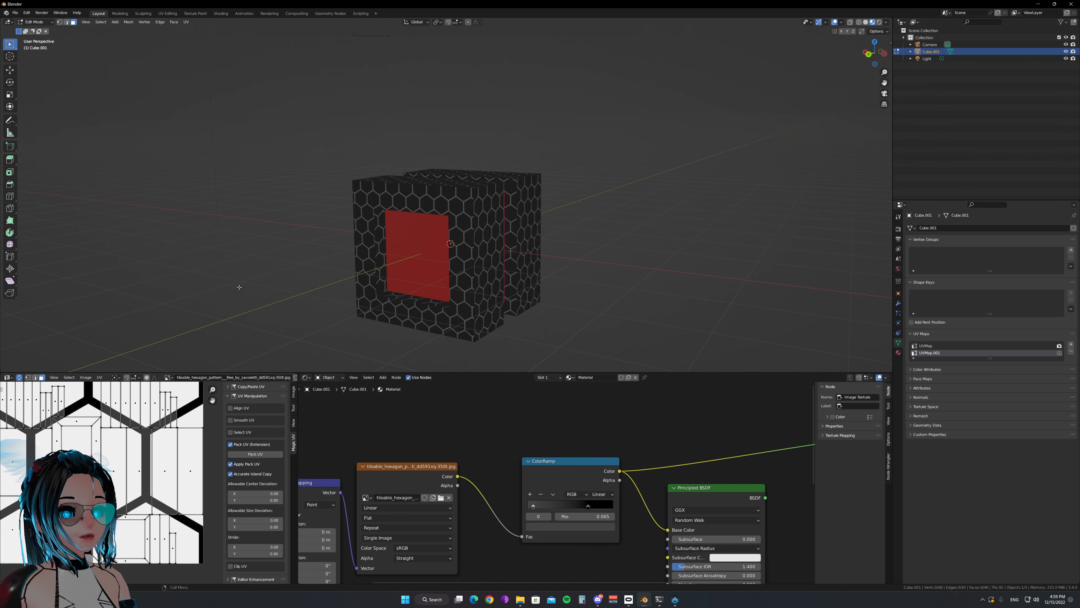
pyautogui.press('Tab')
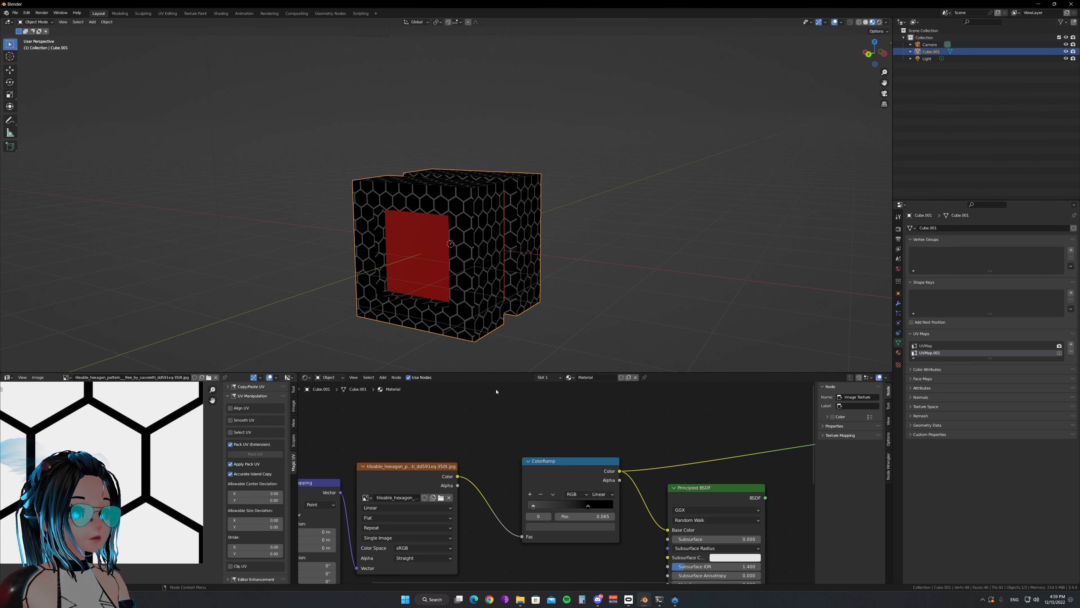
pyautogui.moveTo(437, 419); pyautogui.dragTo(477, 441, button='middle')
pyautogui.hotkey('shift', 'a')
pyautogui.moveTo(411, 437)
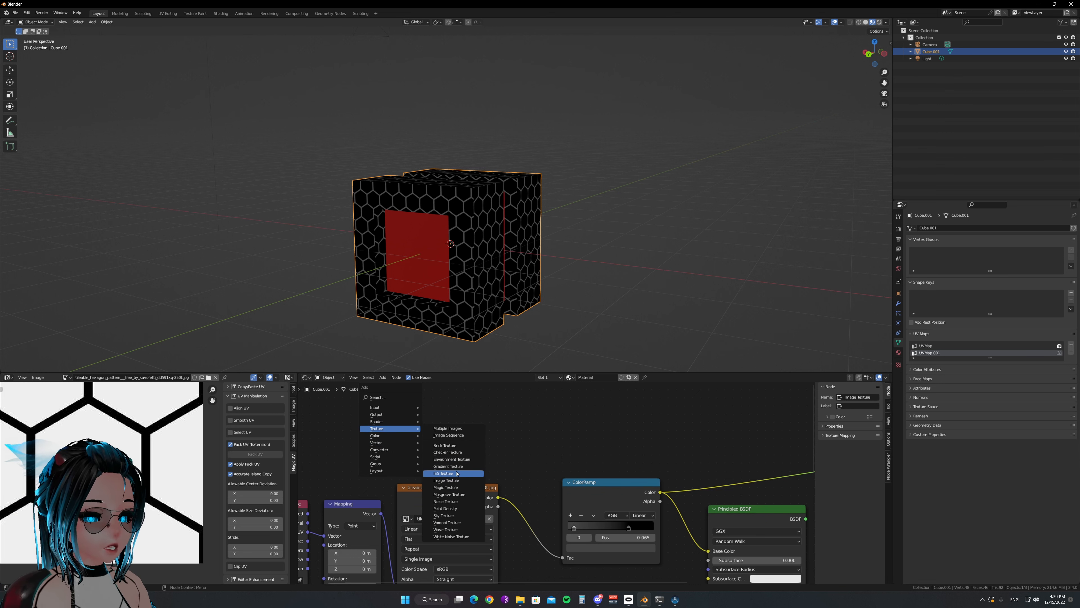
pyautogui.click(459, 482)
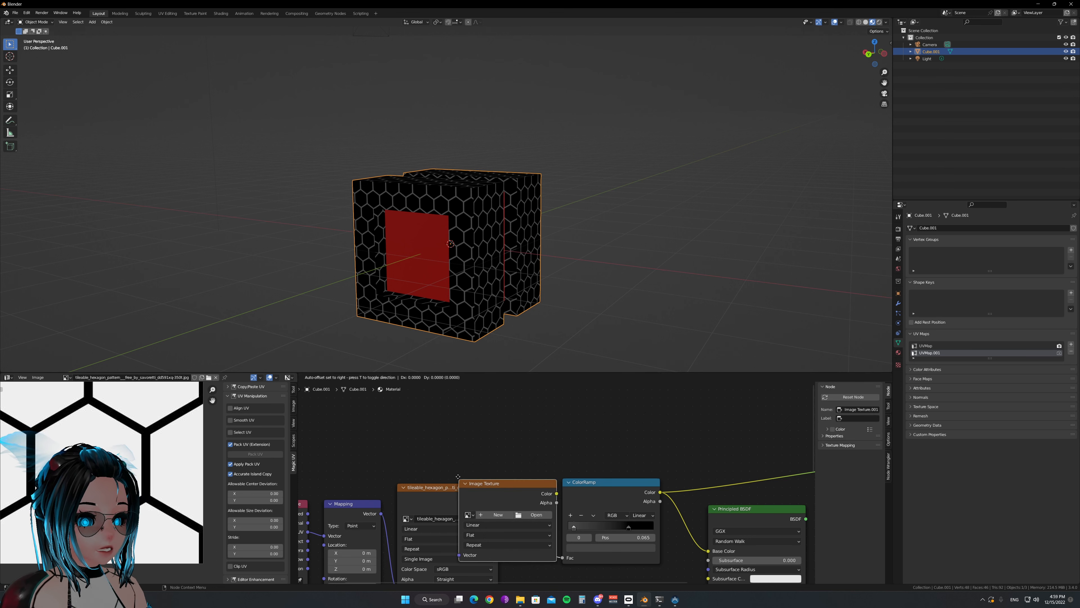
pyautogui.click(468, 471)
# Create a new blank 4096 px square image named Color in the new Image Texture node
pyautogui.scroll(2, 561, 459)
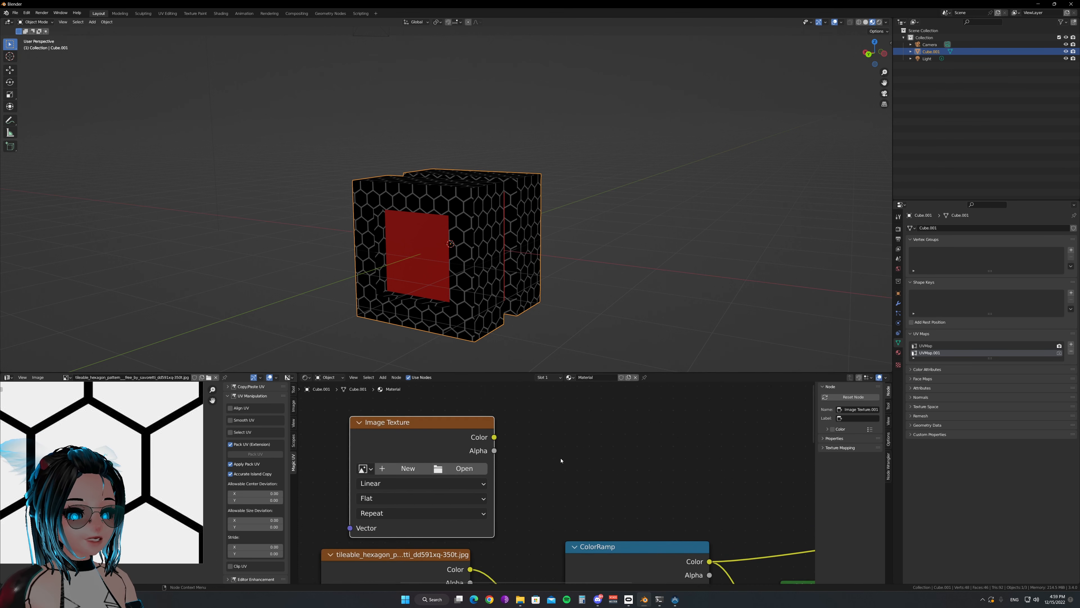
pyautogui.click(407, 468)
pyautogui.click(427, 480)
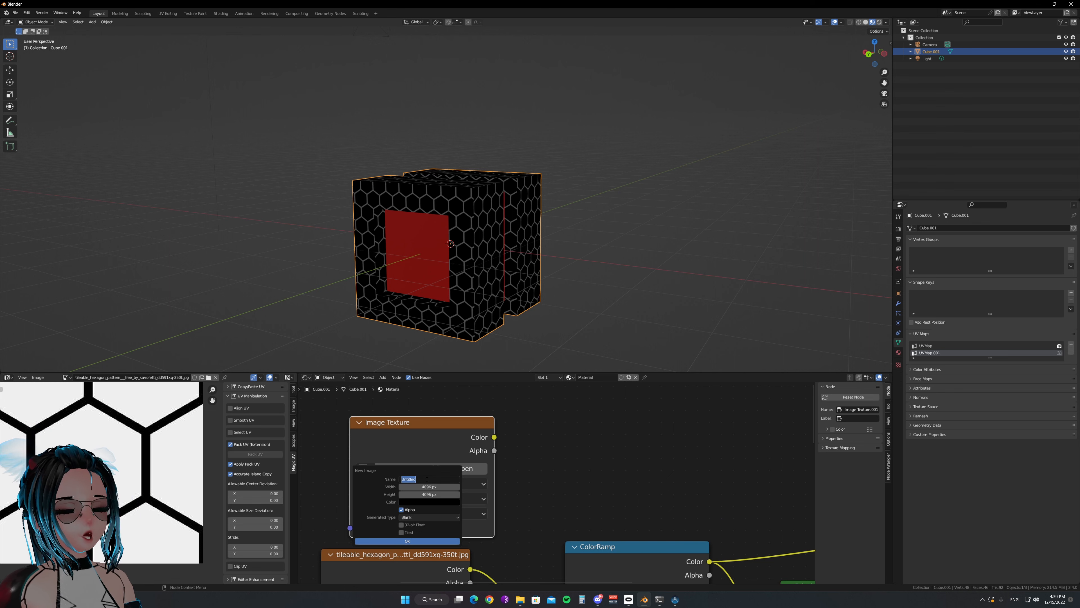
pyautogui.write('Color')
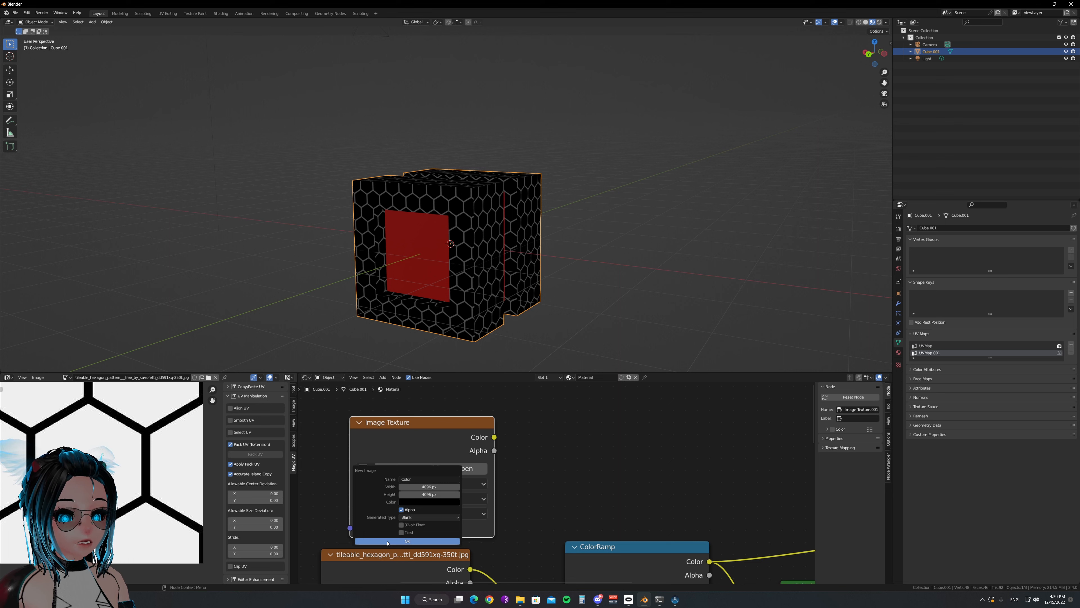
pyautogui.click(387, 541)
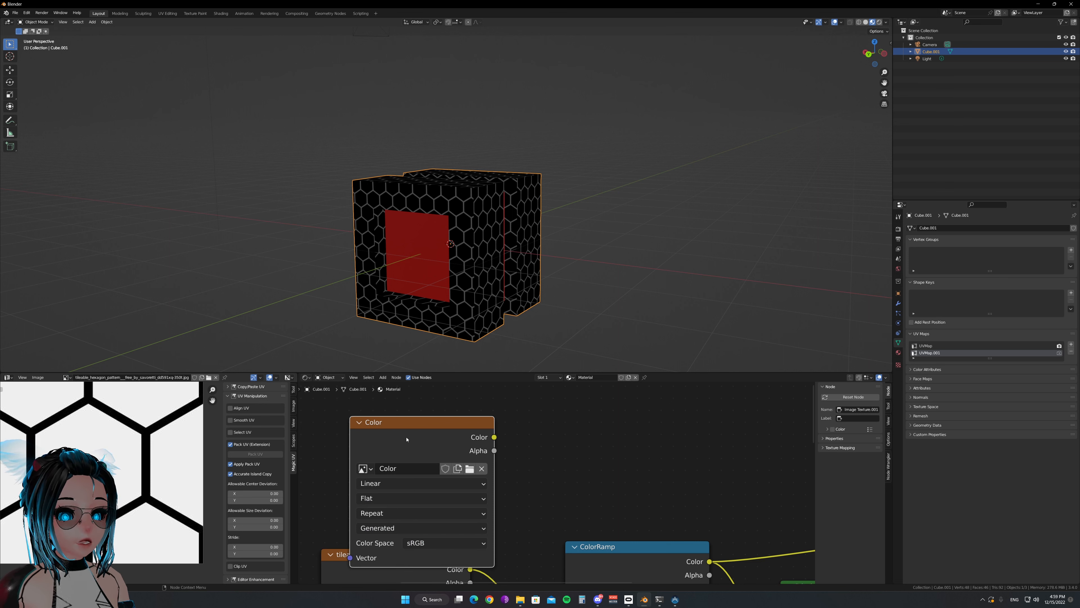
# Move the Color image node above the hexagon texture node so they do not overlap, and deselect it
pyautogui.moveTo(406, 440); pyautogui.dragTo(385, 413)
pyautogui.scroll(-2, 547, 450)
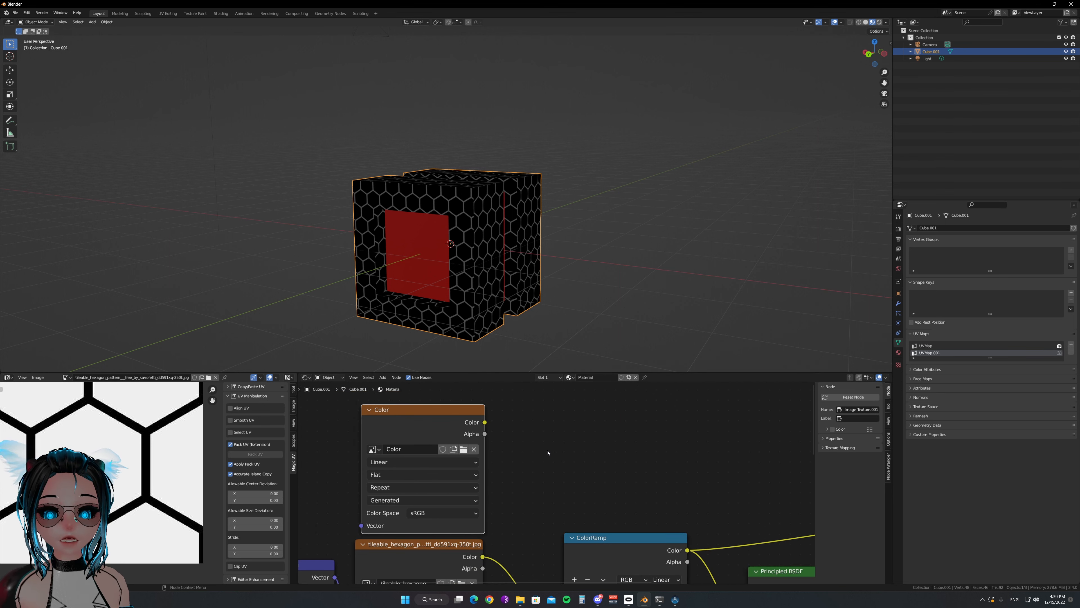
pyautogui.click(558, 453)
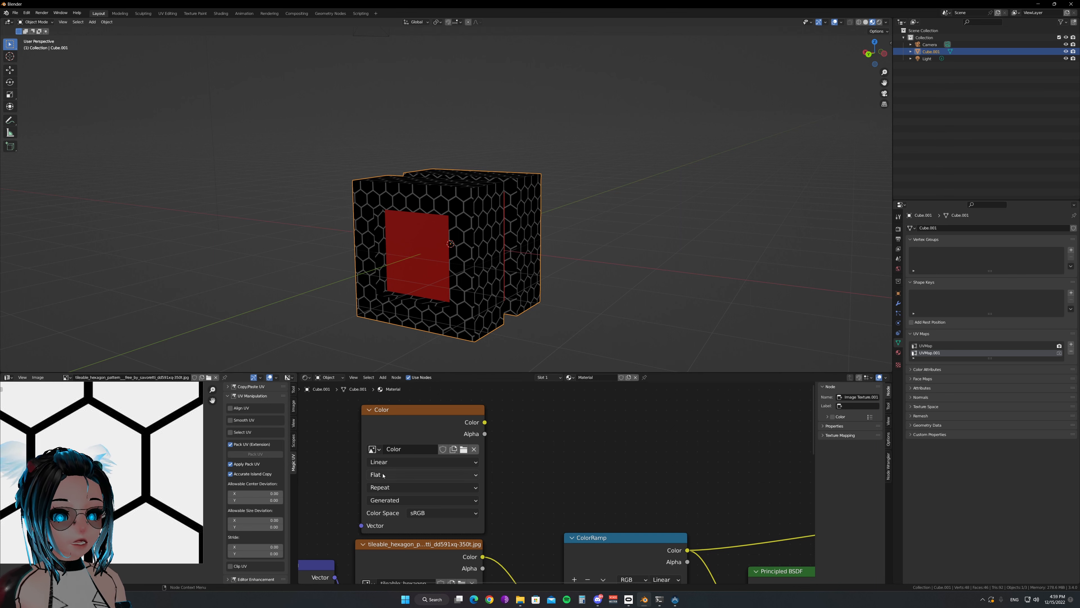
pyautogui.scroll(-2, 383, 475)
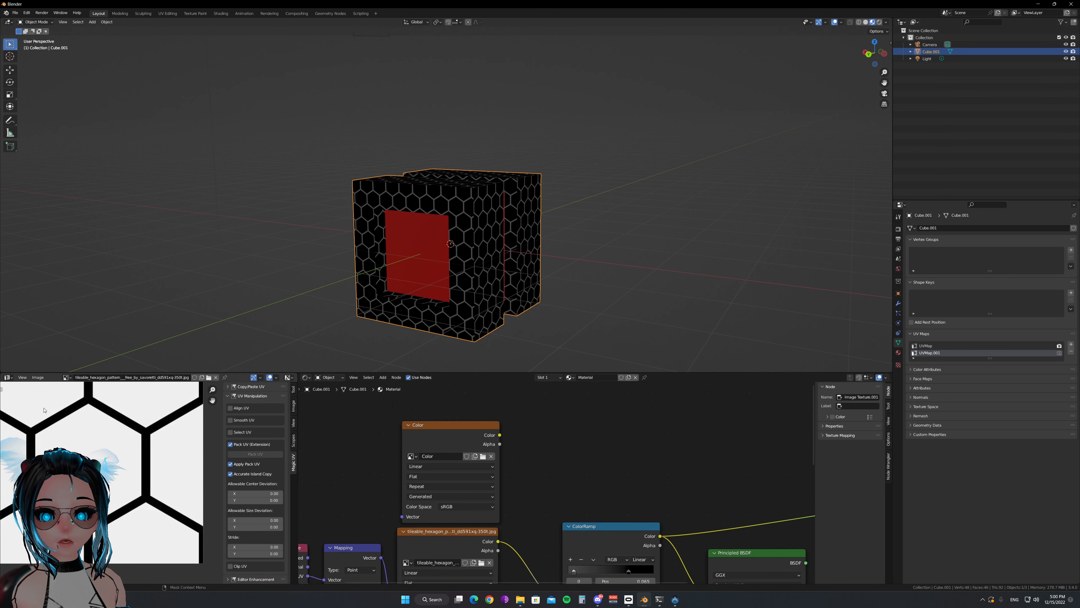
# Display the Color image in the Image Editor and fit it in view
pyautogui.click(37, 378)
pyautogui.click(66, 377)
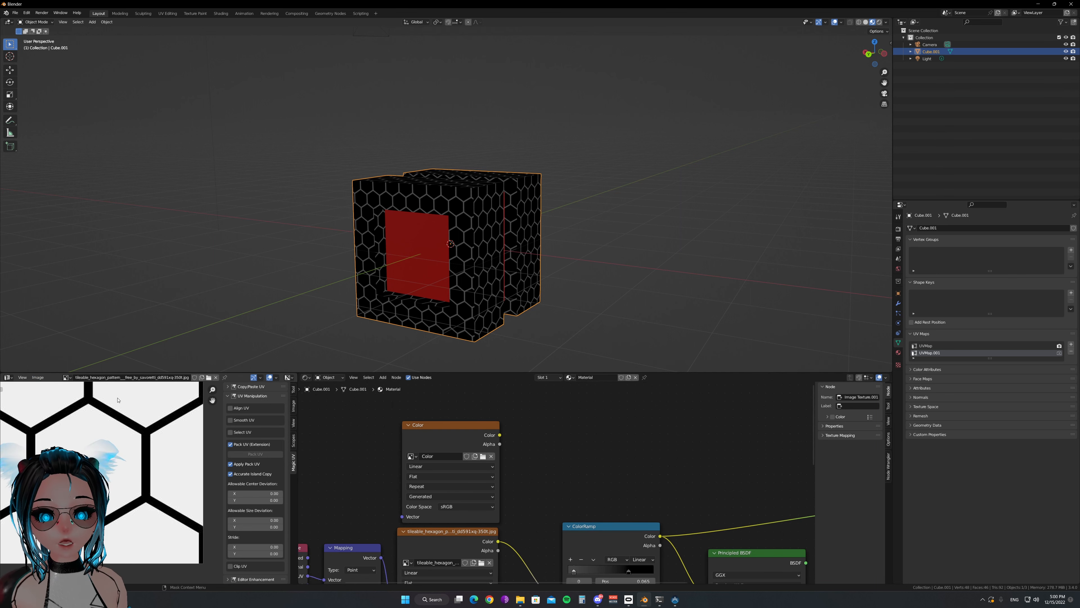
pyautogui.click(65, 377)
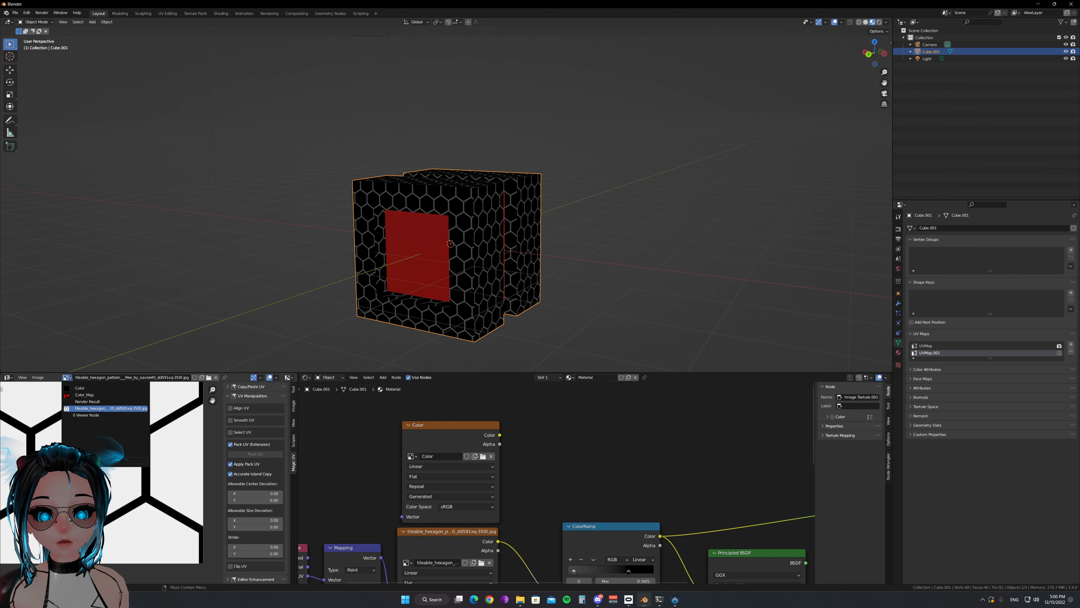
pyautogui.click(81, 387)
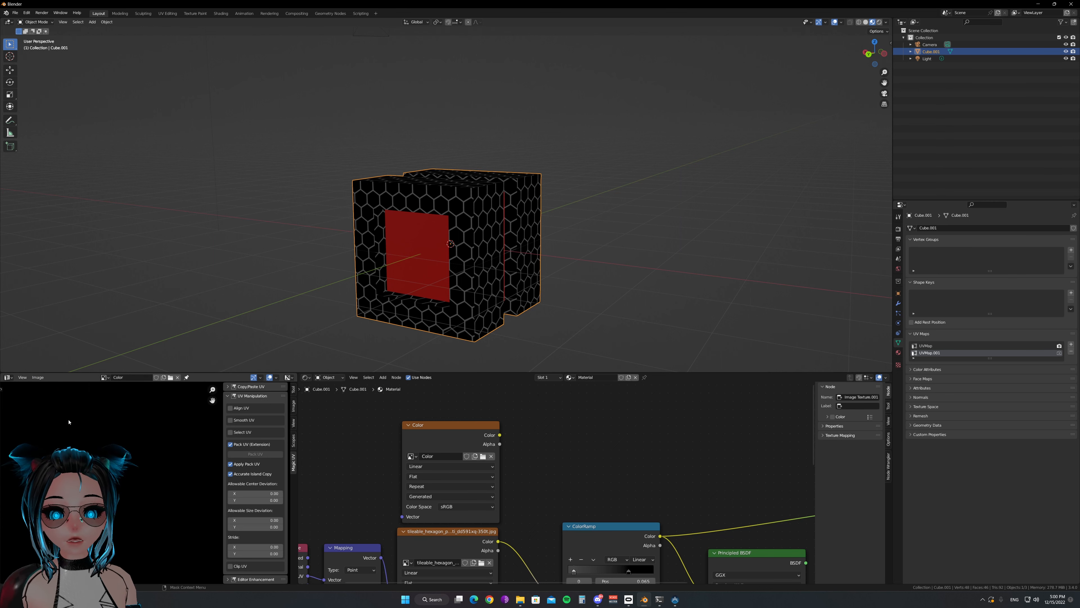
pyautogui.scroll(-8, 73, 433)
pyautogui.scroll(4, 102, 447)
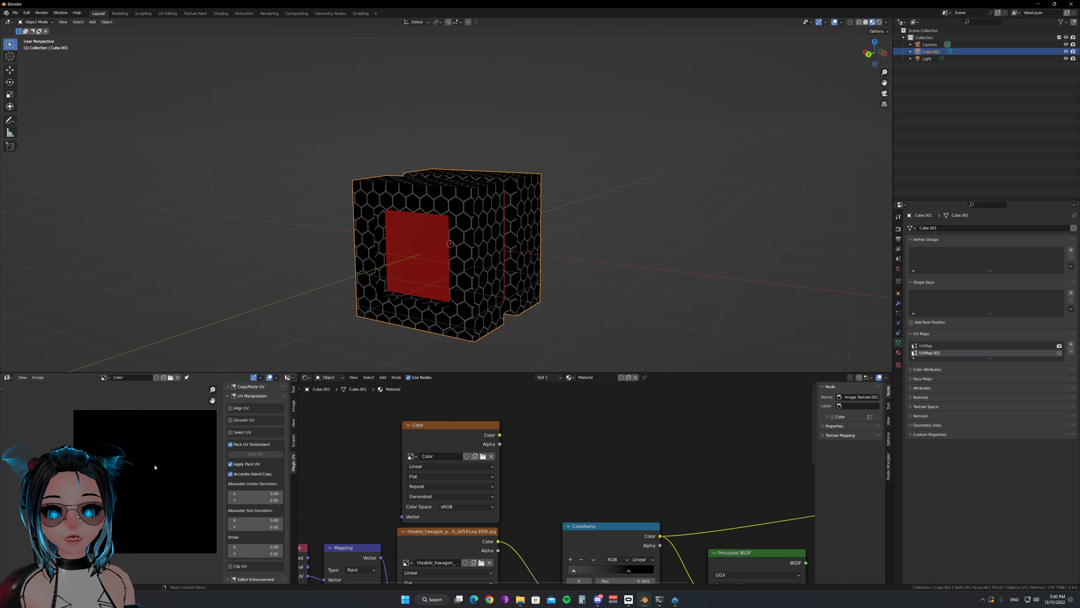
# Save the blank Color image as Color.png in the Temp folder, in PNG format with RGBA color
pyautogui.hotkey('shift', 'alt', 's')
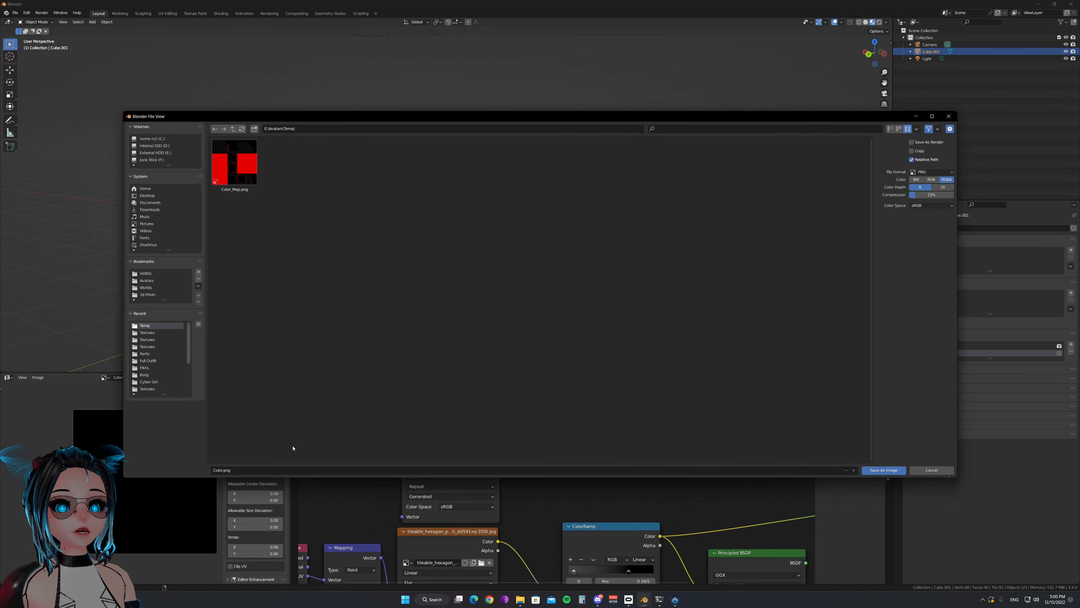
pyautogui.click(884, 470)
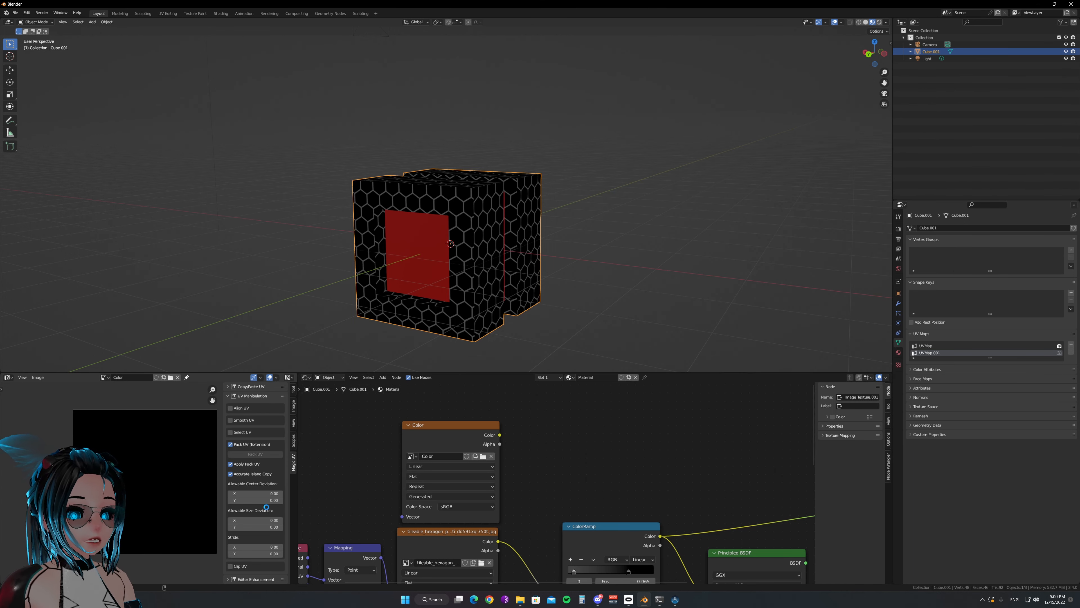
# Move the Color image node slightly higher, then copy it into Material.001 and place it beside the Principled BSDF
pyautogui.click(440, 428)
pyautogui.moveTo(439, 427); pyautogui.dragTo(439, 404)
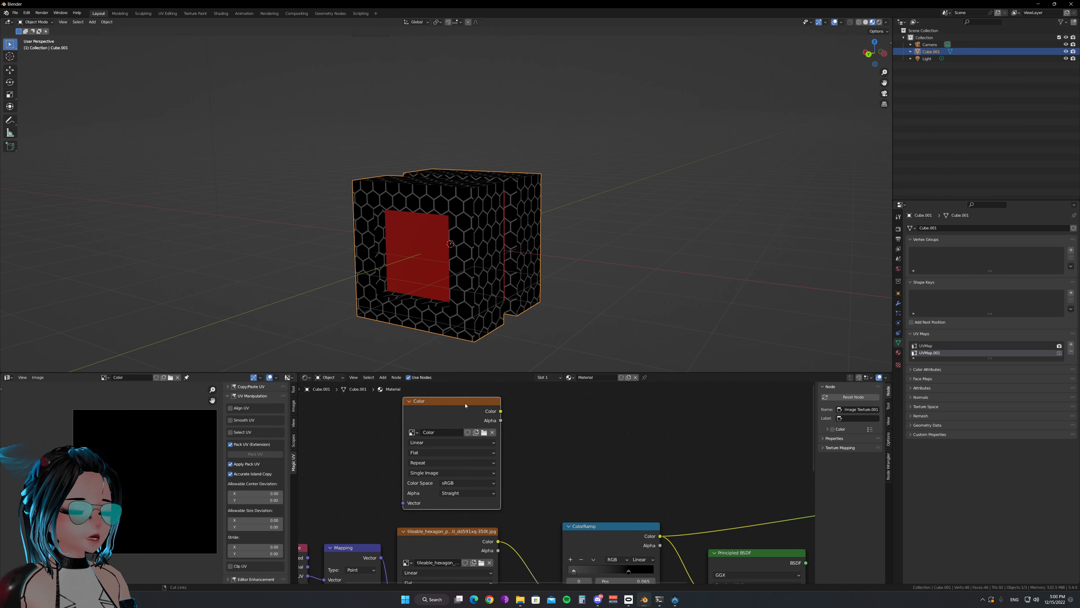
pyautogui.click(545, 378)
pyautogui.click(528, 399)
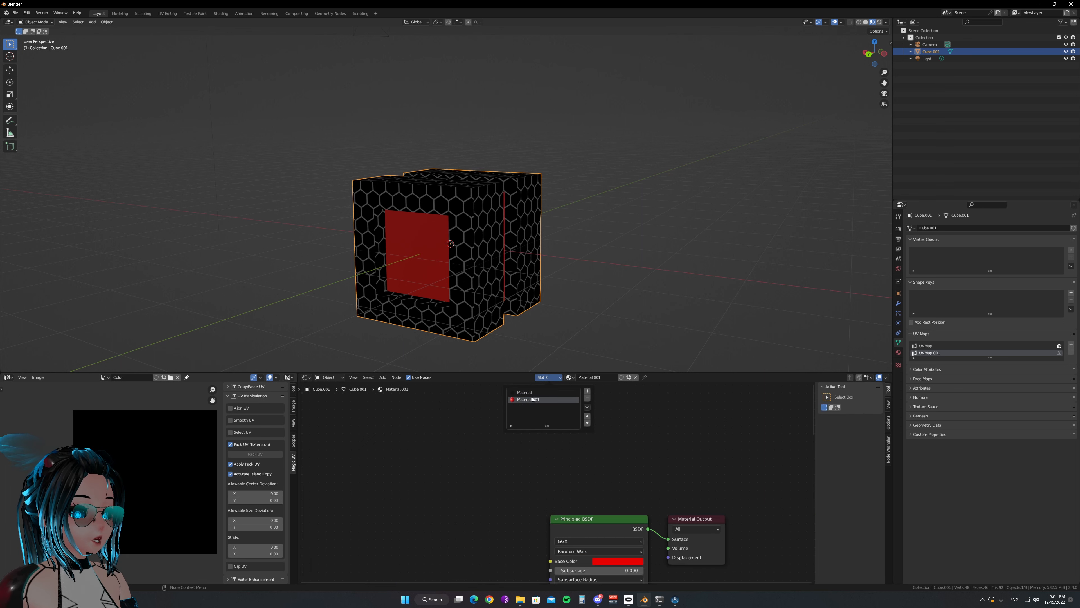
pyautogui.click(517, 487)
pyautogui.click(562, 444)
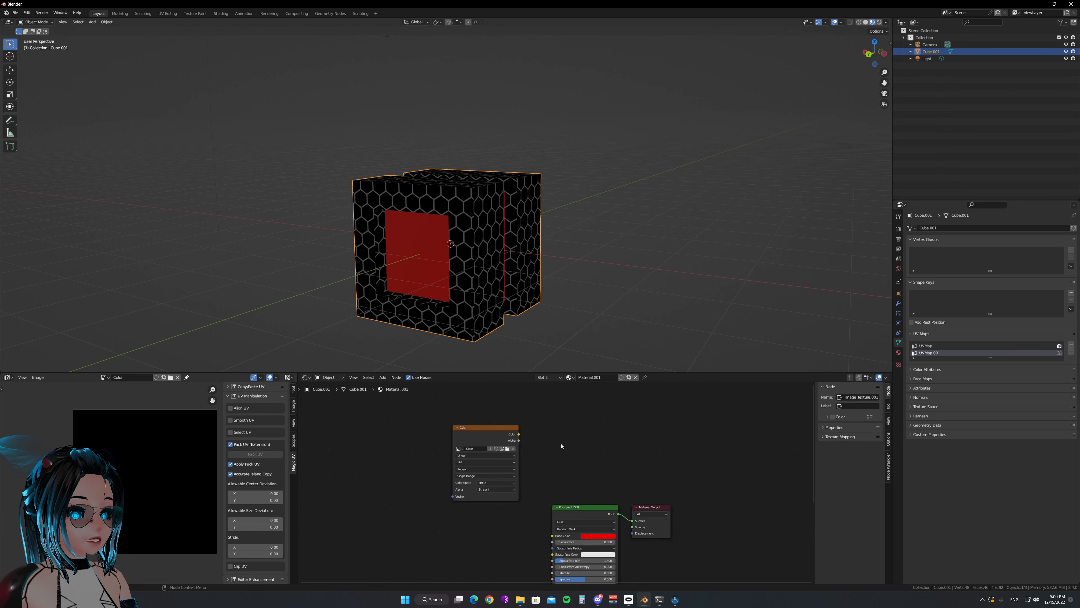
pyautogui.moveTo(478, 441); pyautogui.dragTo(432, 482)
pyautogui.scroll(4, 553, 480)
pyautogui.scroll(-3, 528, 470)
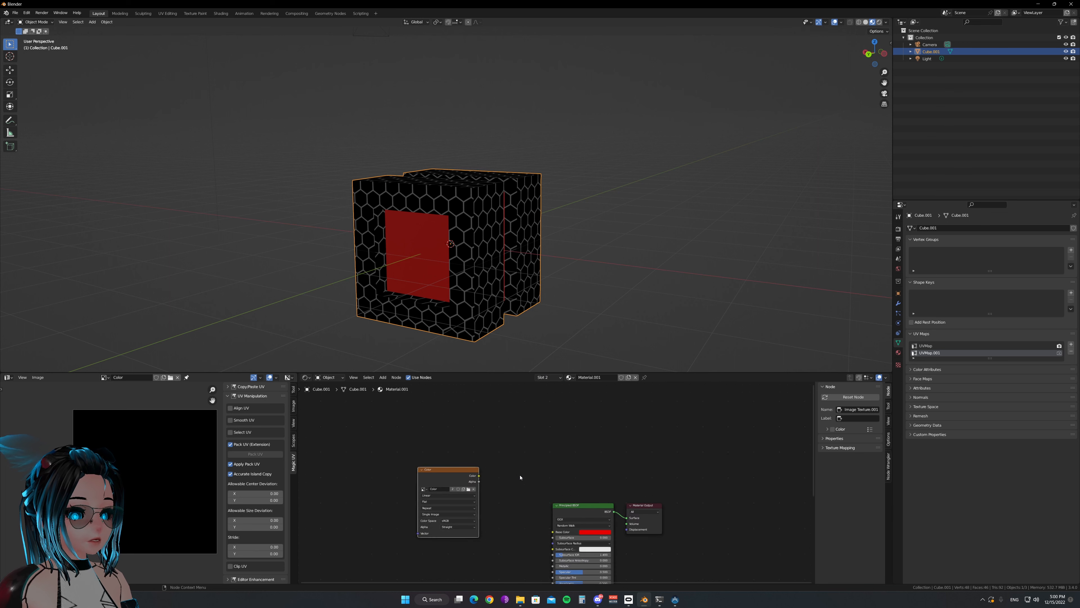
# Return to the node tree of Material and open the scene's render and bake settings
pyautogui.click(544, 377)
pyautogui.click(543, 395)
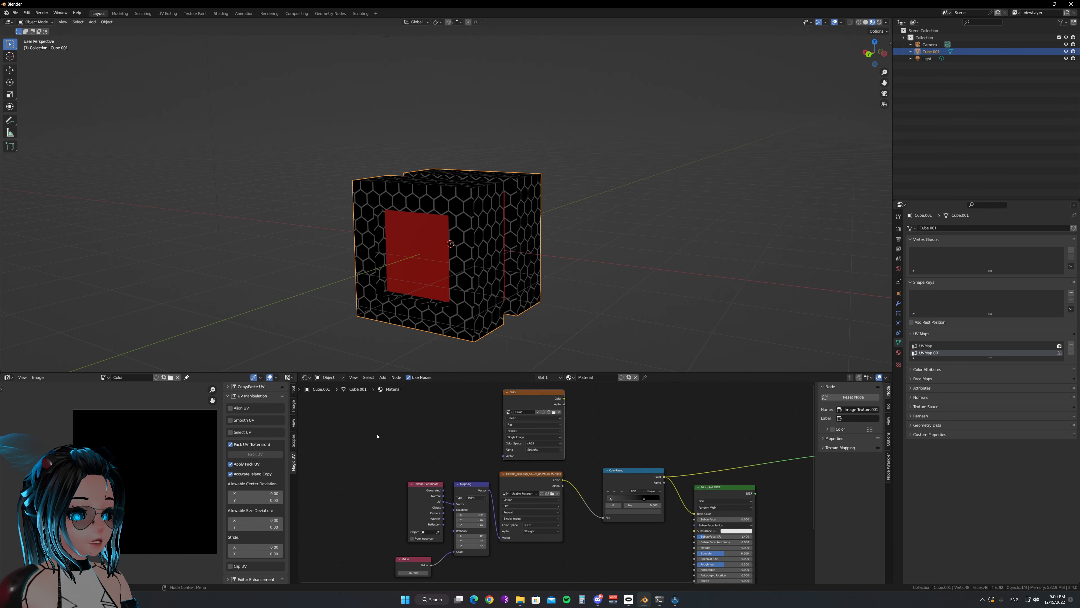
pyautogui.moveTo(501, 457); pyautogui.dragTo(555, 402, button='middle')
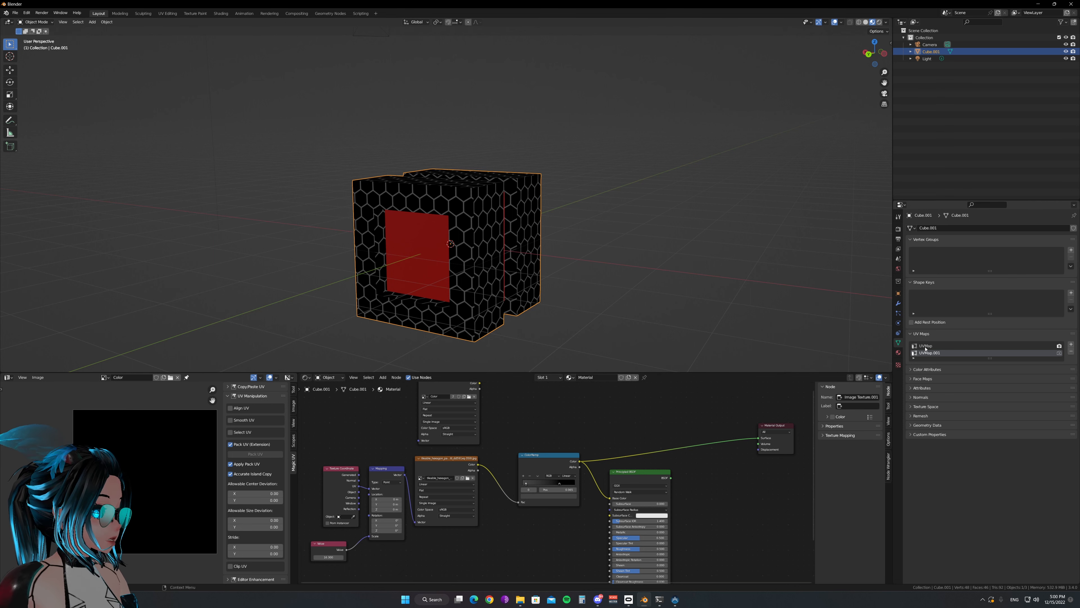
pyautogui.click(898, 228)
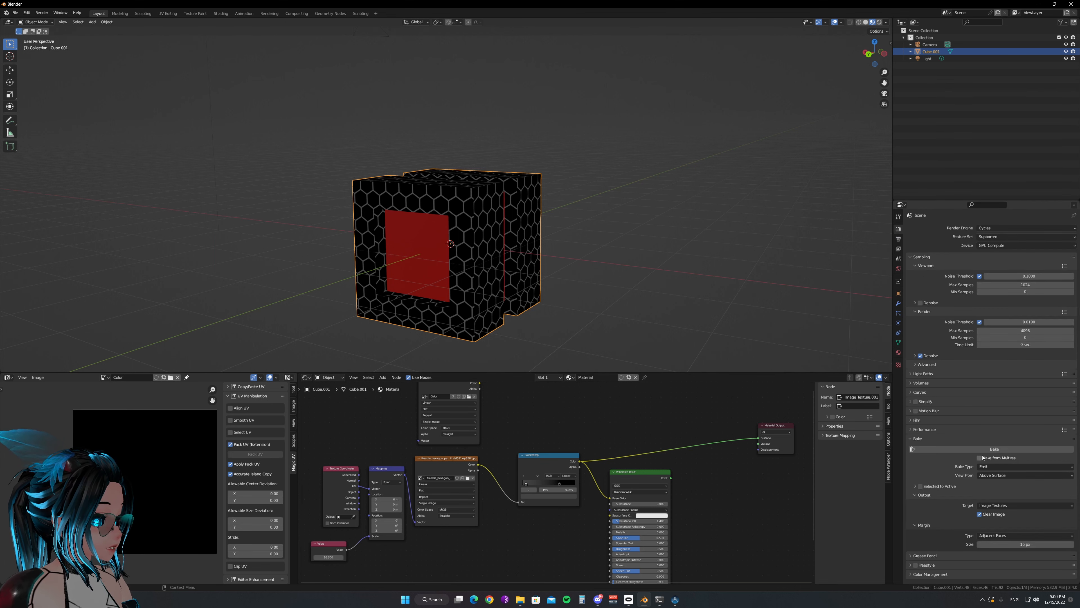
# Link the ColorRamp's Color output directly to the Material Output's Surface in Material
pyautogui.scroll(3, 556, 470)
pyautogui.moveTo(577, 428); pyautogui.dragTo(521, 430, button='middle')
pyautogui.keyDown('ctrl'); pyautogui.keyDown('shift'); pyautogui.click(509, 455); pyautogui.keyUp('shift'); pyautogui.keyUp('ctrl')
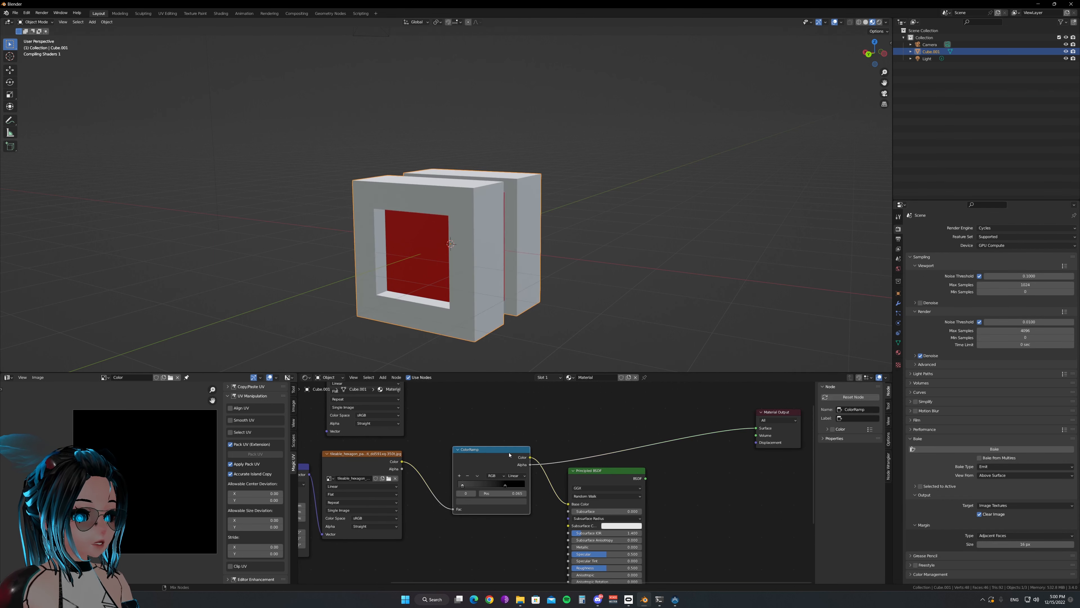
pyautogui.keyDown('ctrl'); pyautogui.keyDown('shift'); pyautogui.click(509, 455); pyautogui.keyUp('shift'); pyautogui.keyUp('ctrl')
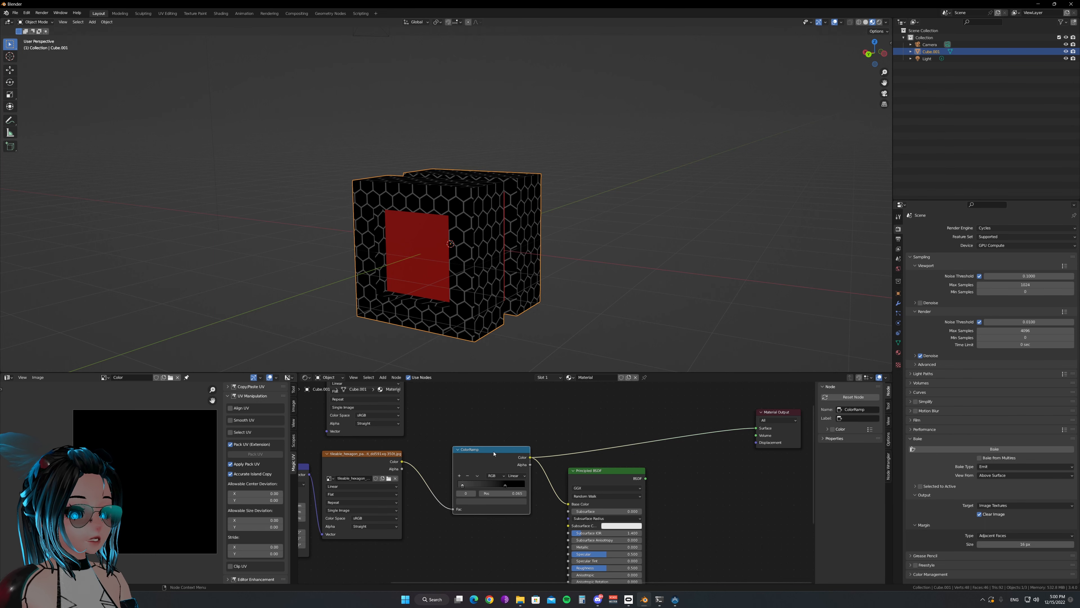
# Add an RGB Curves node beside the Principled BSDF in Material.001
pyautogui.click(548, 377)
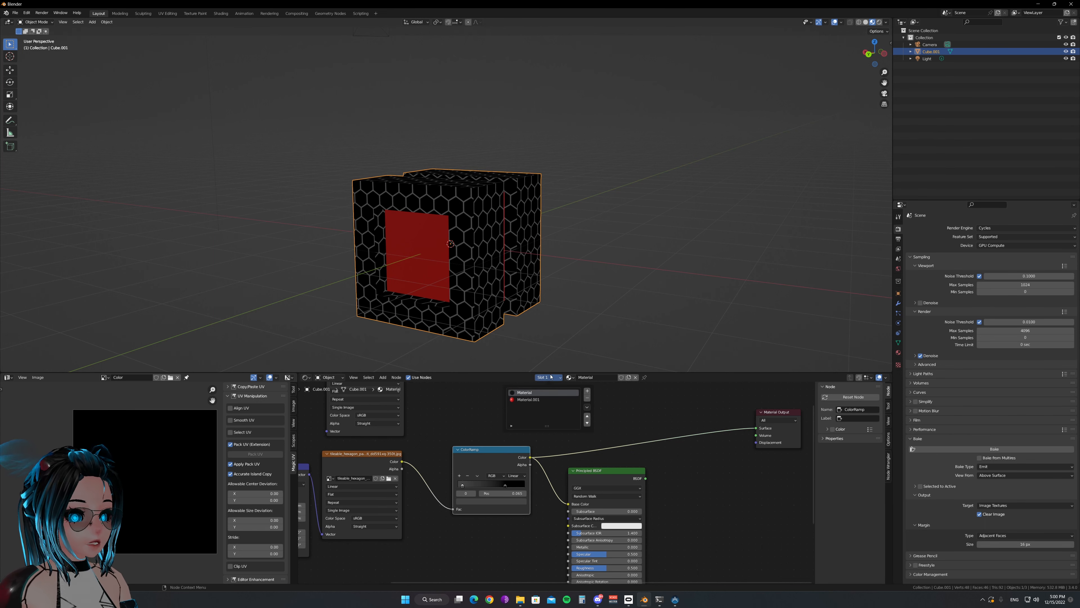
pyautogui.click(519, 399)
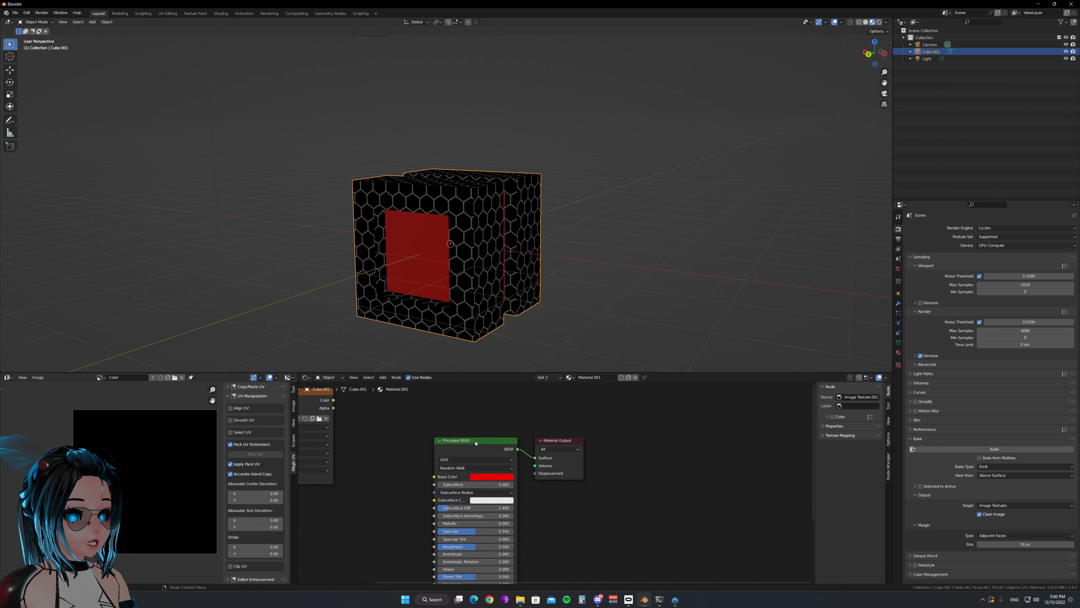
pyautogui.click(496, 443)
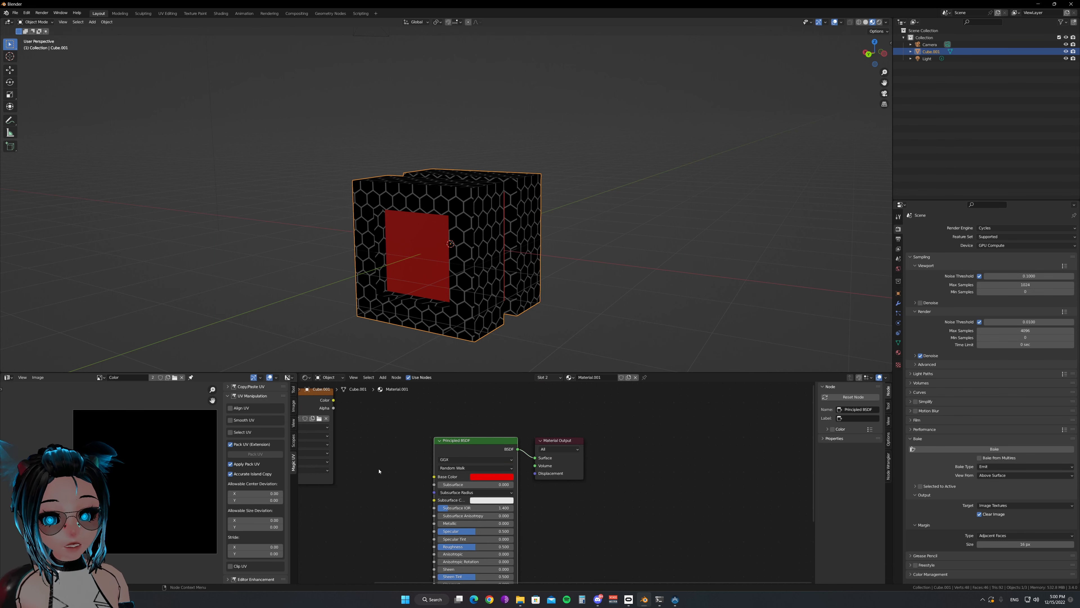
pyautogui.click(334, 520)
pyautogui.moveTo(360, 514); pyautogui.dragTo(454, 468, button='middle')
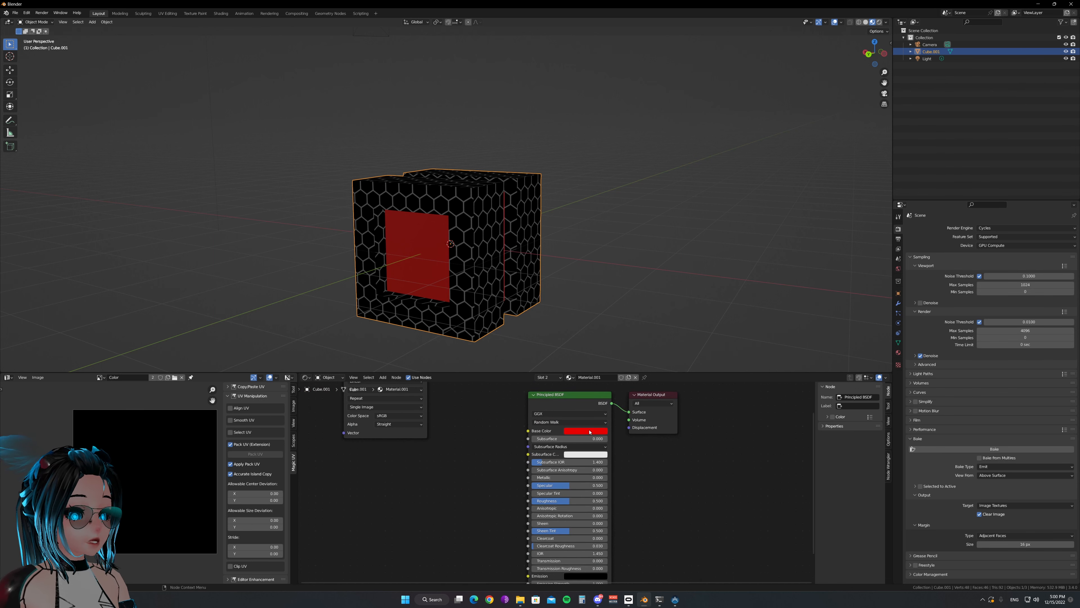
pyautogui.scroll(1, 628, 421)
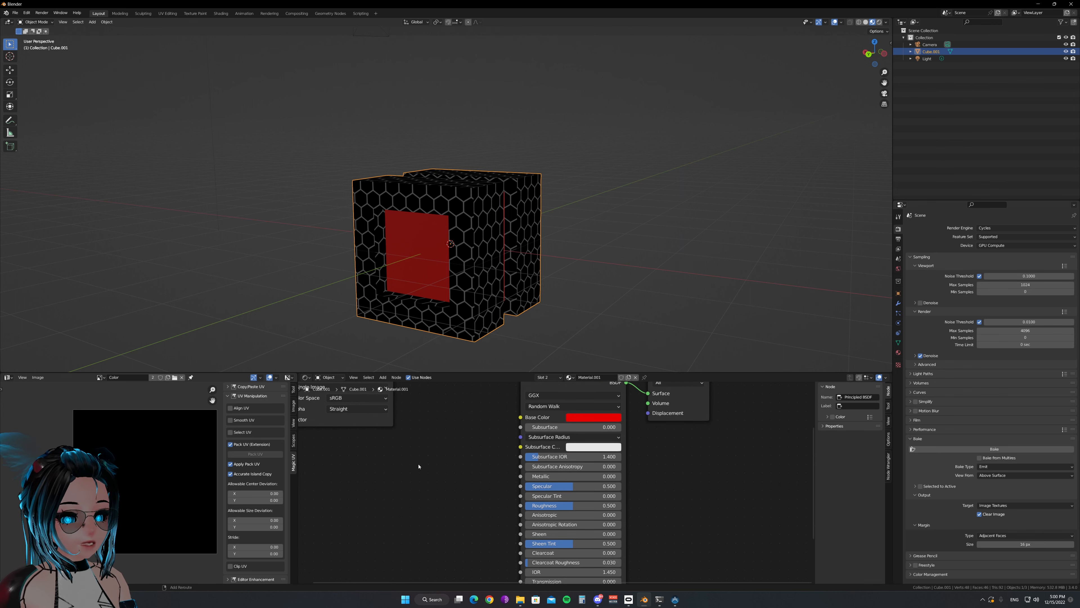
pyautogui.hotkey('shift', 'a')
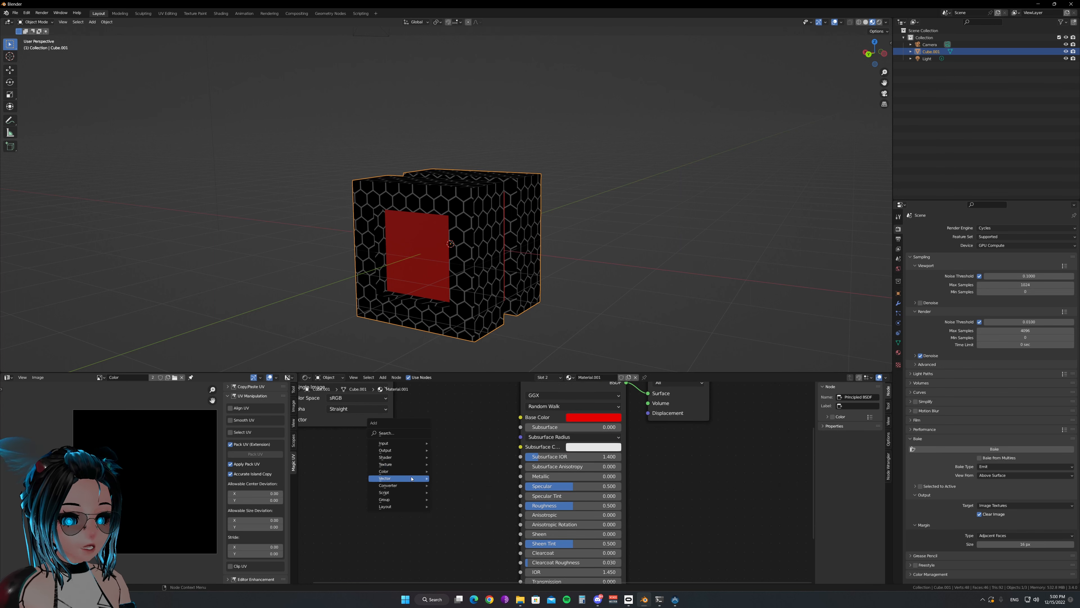
pyautogui.moveTo(409, 471)
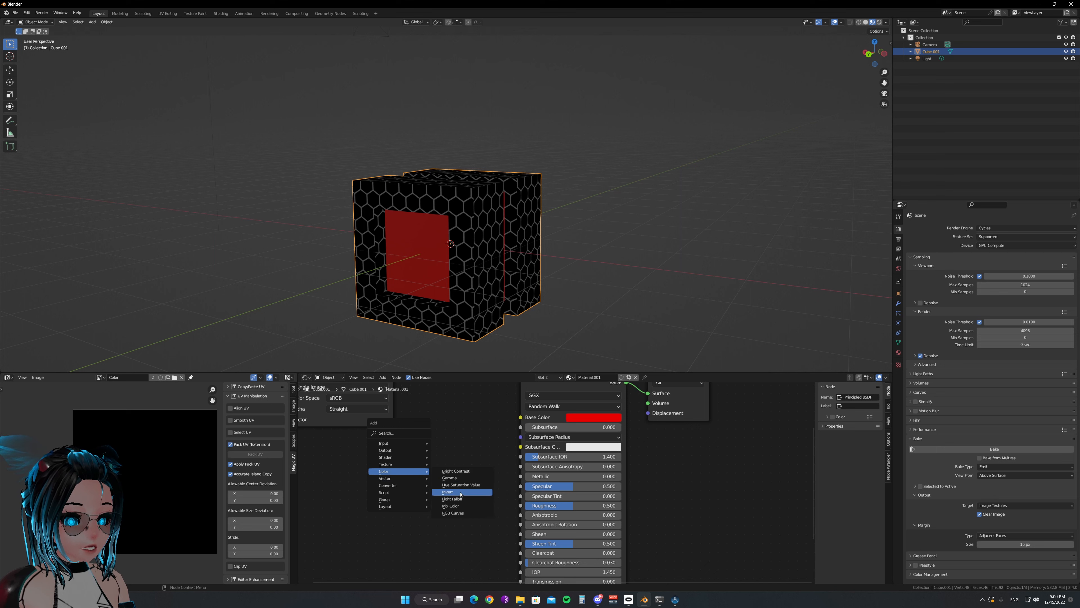
pyautogui.click(460, 513)
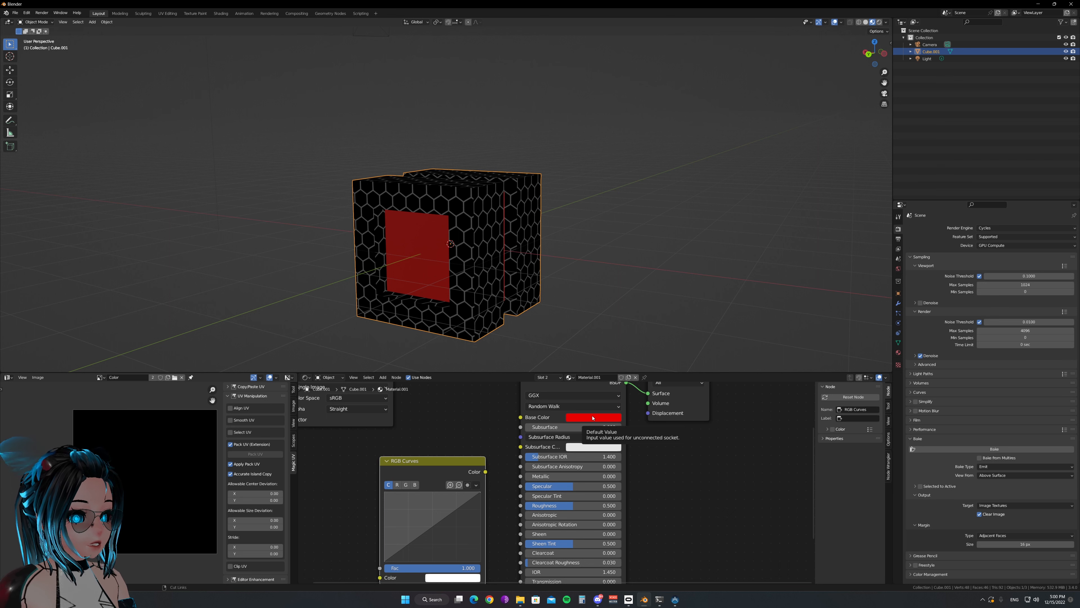
# Copy the red base color into the RGB Curves color and link that node directly to the Material Output's Surface
pyautogui.hotkey('ctrl', 'c')
pyautogui.hotkey('ctrl', 'v')
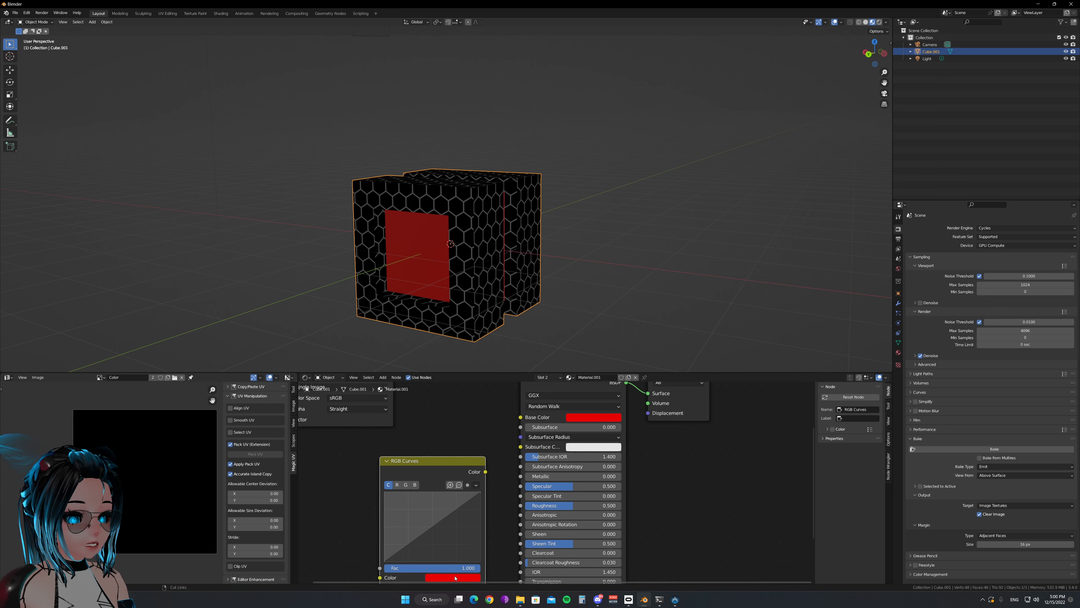
pyautogui.keyDown('ctrl'); pyautogui.keyDown('shift'); pyautogui.click(444, 476); pyautogui.keyUp('shift'); pyautogui.keyUp('ctrl')
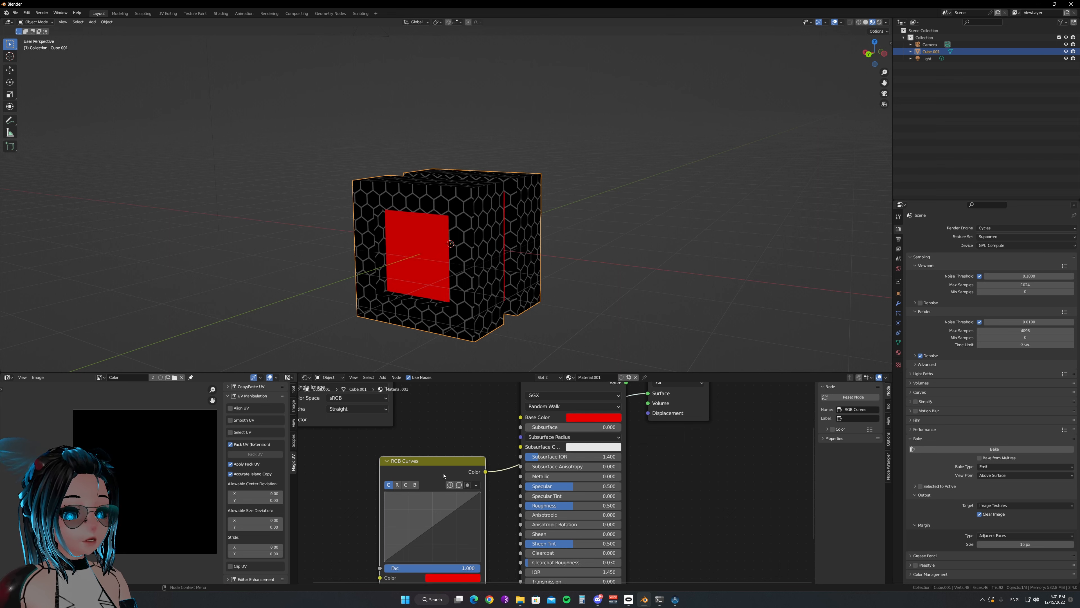
# Move the Principled BSDF below the link between RGB Curves and Material Output, and select the RGB Curves node
pyautogui.scroll(-2, 552, 411)
pyautogui.click(556, 407)
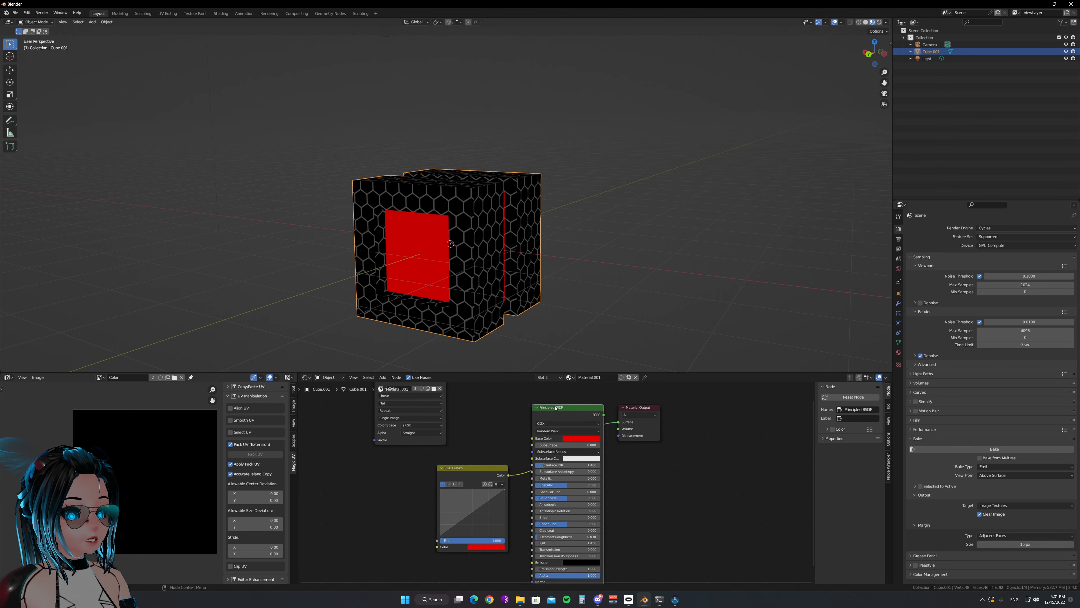
pyautogui.moveTo(556, 408); pyautogui.dragTo(607, 487)
pyautogui.click(471, 472)
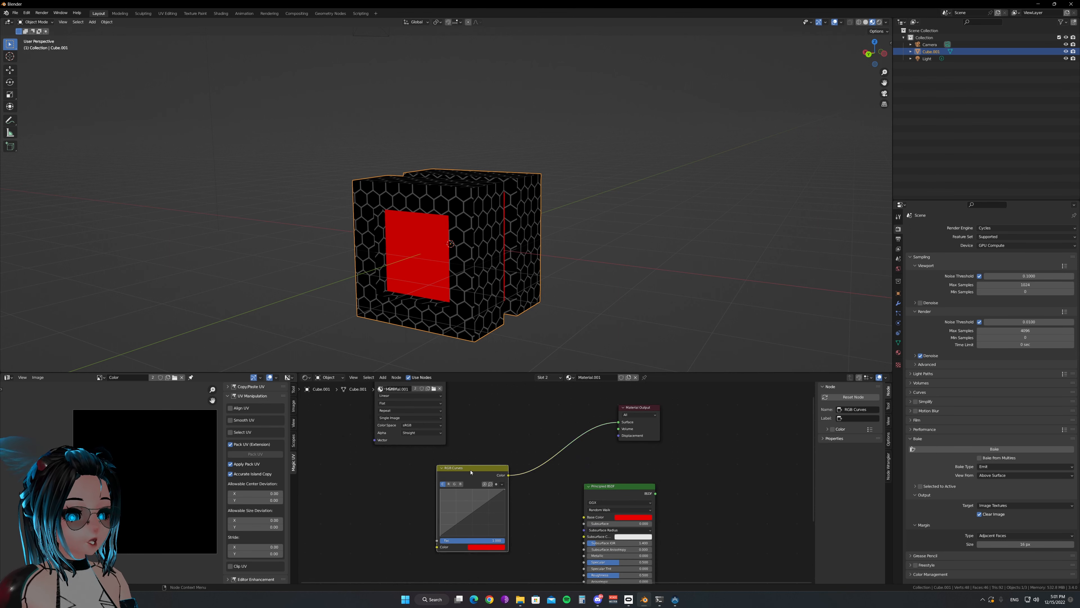
# Make the Color image node the active node in both Material.001 and Material
pyautogui.moveTo(498, 420); pyautogui.dragTo(549, 453, button='middle')
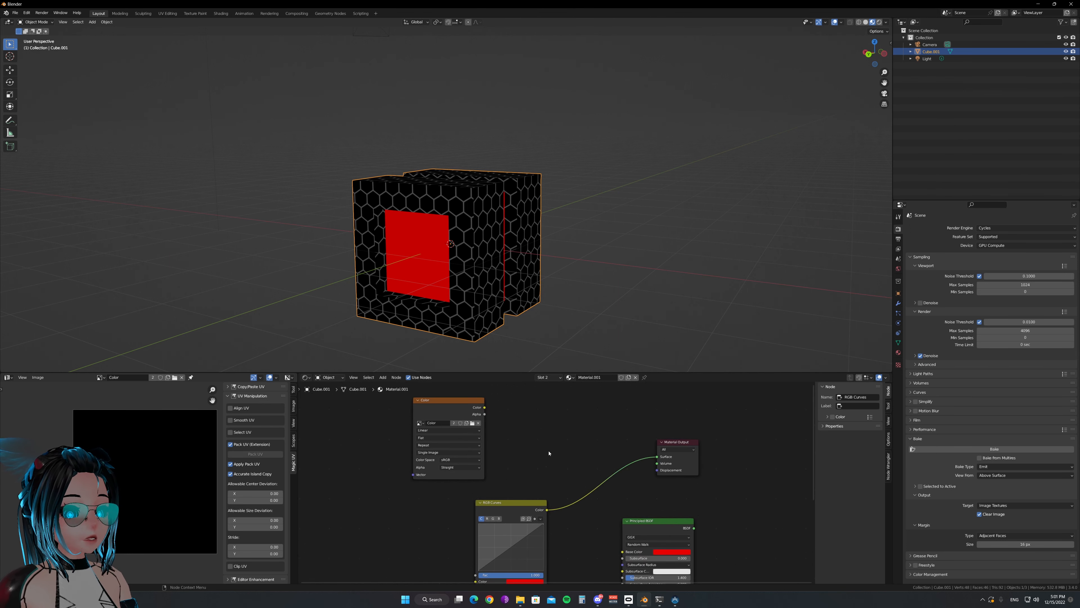
pyautogui.click(436, 407)
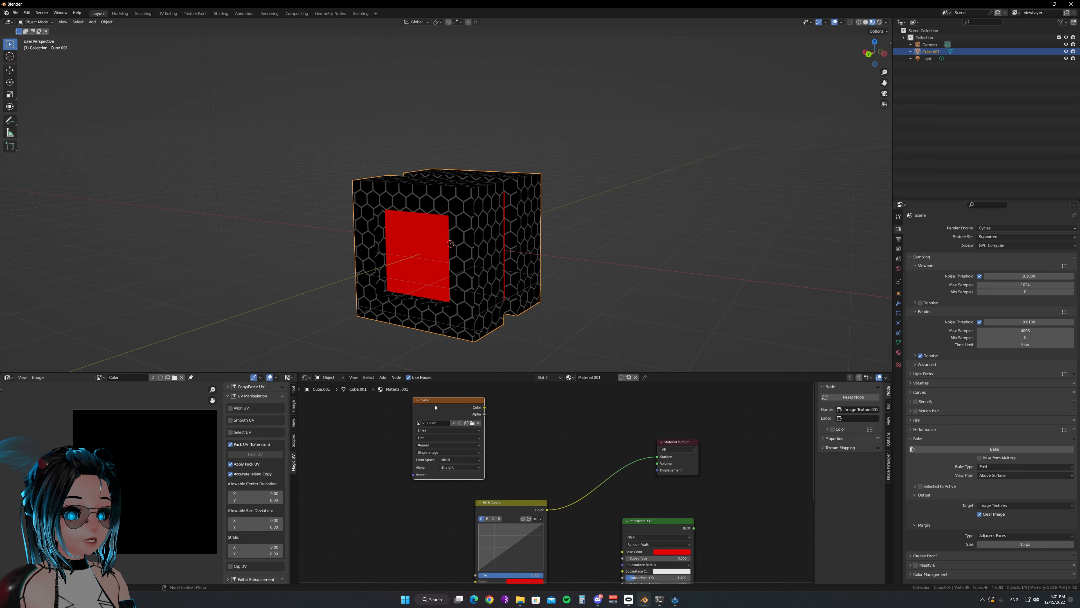
pyautogui.click(551, 378)
pyautogui.click(541, 394)
pyautogui.click(408, 415)
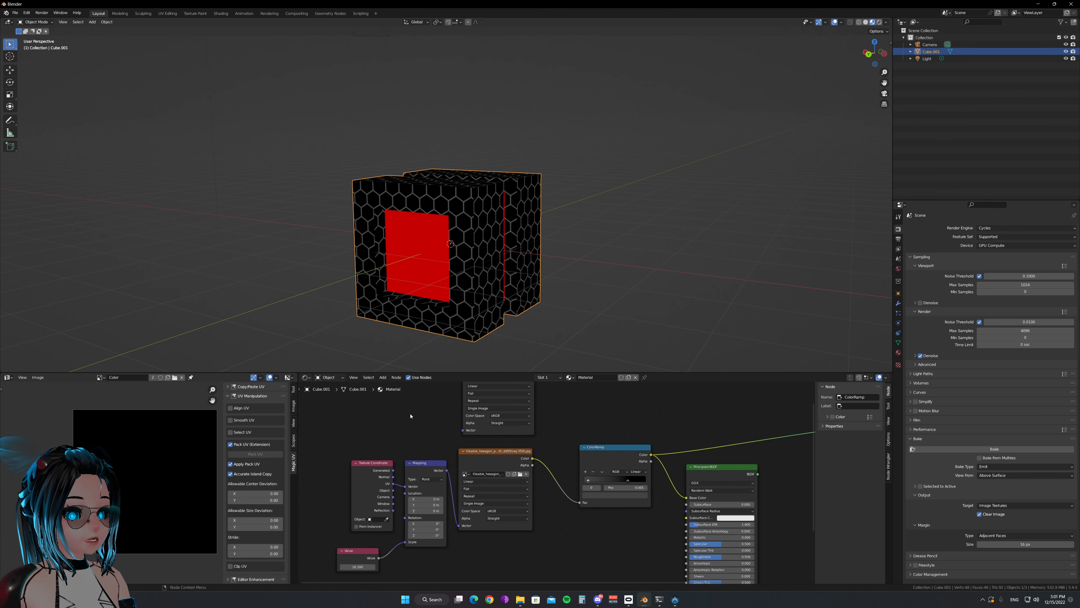
pyautogui.moveTo(411, 415); pyautogui.dragTo(407, 463, button='middle')
pyautogui.click(490, 410)
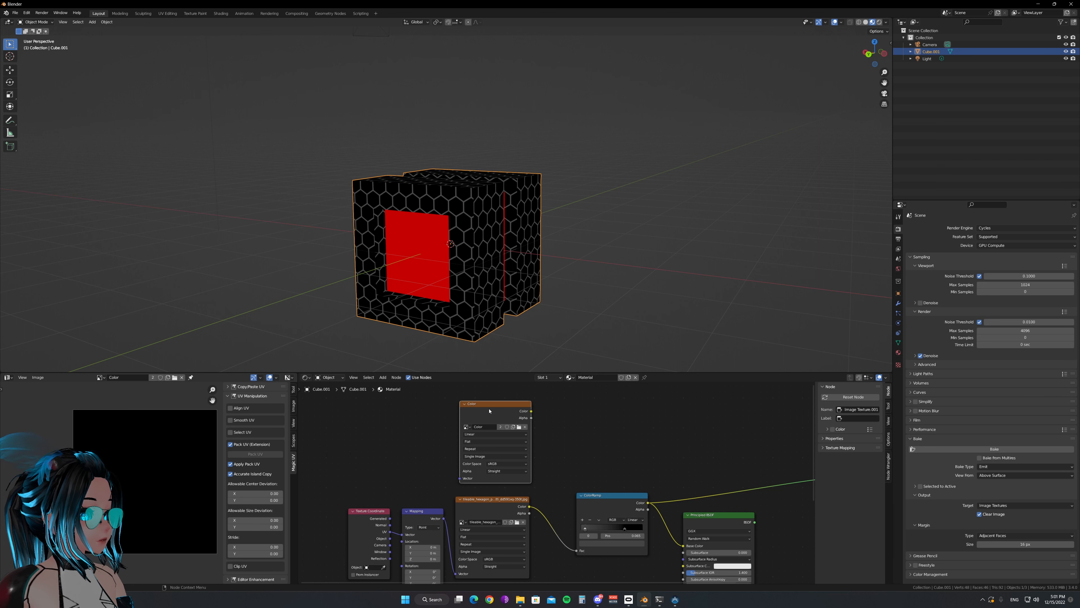
# Show the cube's UV maps and select UVMap.001 as the active one for baking
pyautogui.moveTo(903, 342); pyautogui.dragTo(899, 342)
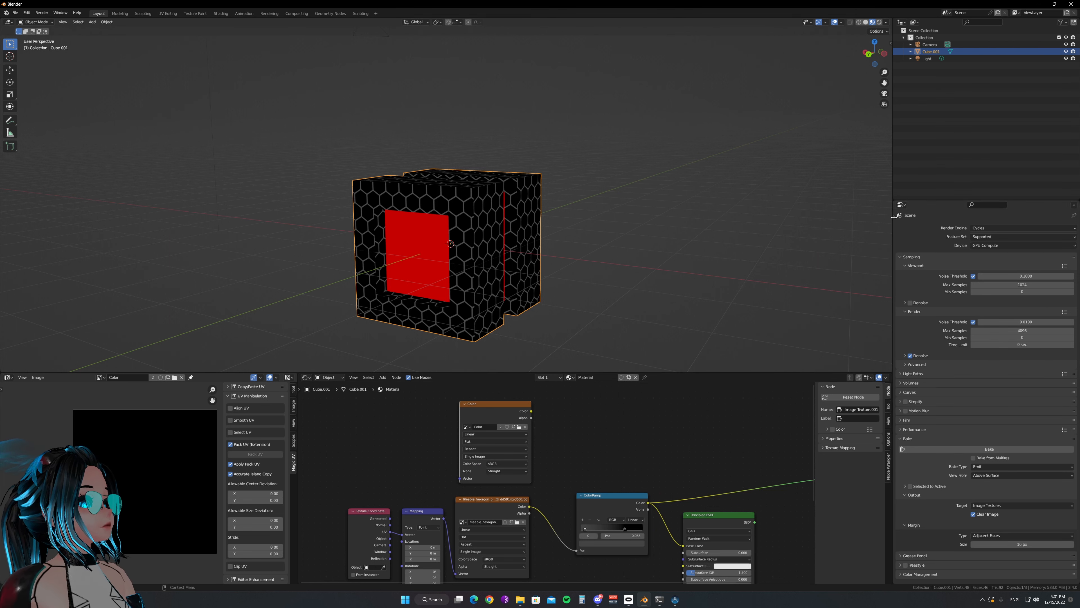
pyautogui.moveTo(893, 216); pyautogui.dragTo(899, 217)
pyautogui.click(898, 342)
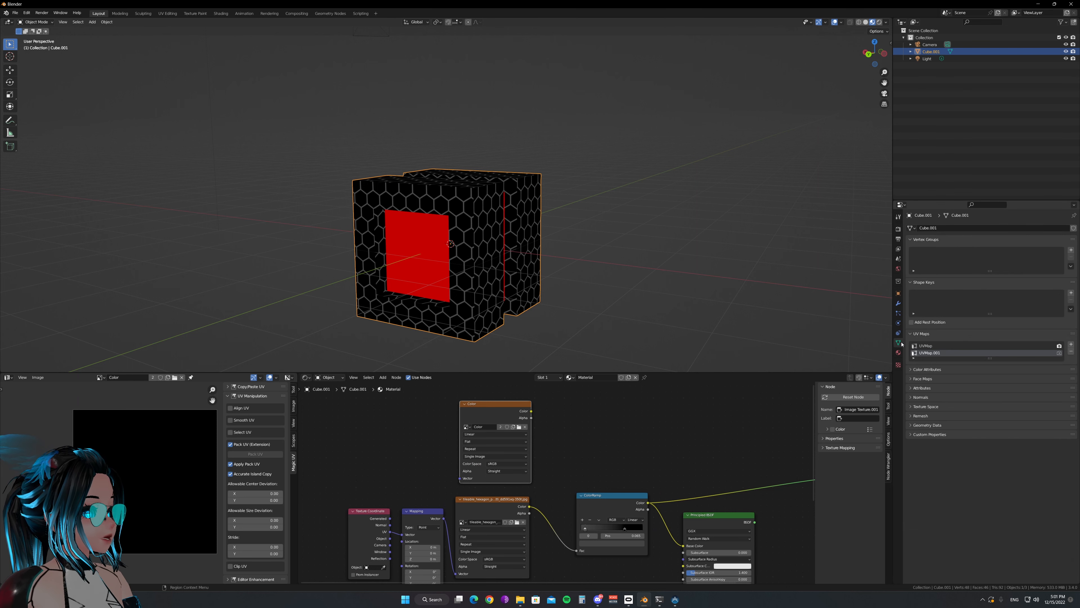
pyautogui.click(929, 351)
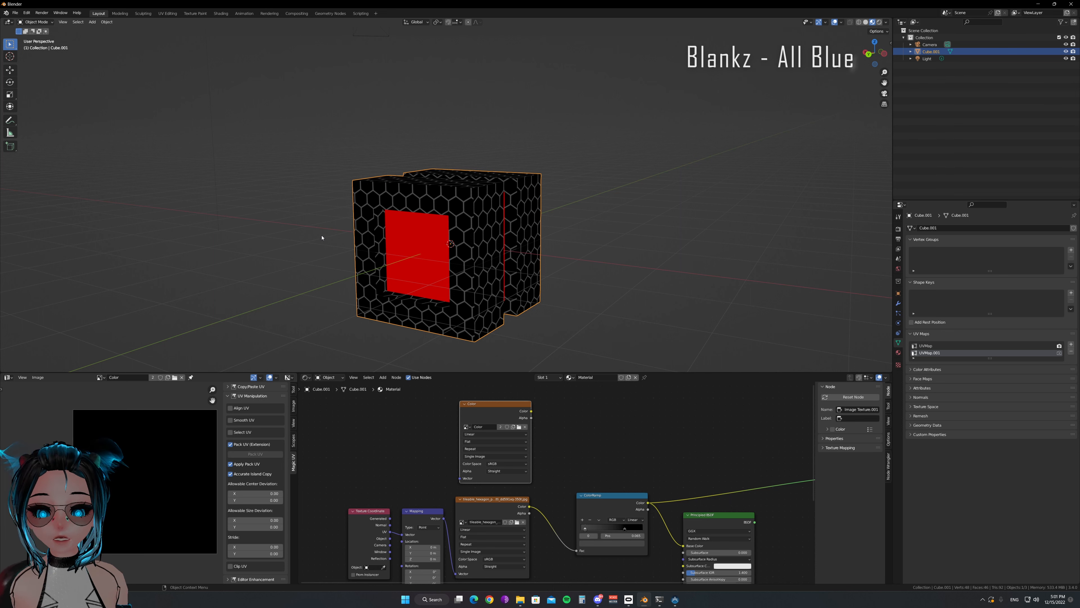
# Bake the cube's materials into the Color image with the Emit bake type and save the baked image
pyautogui.click(898, 228)
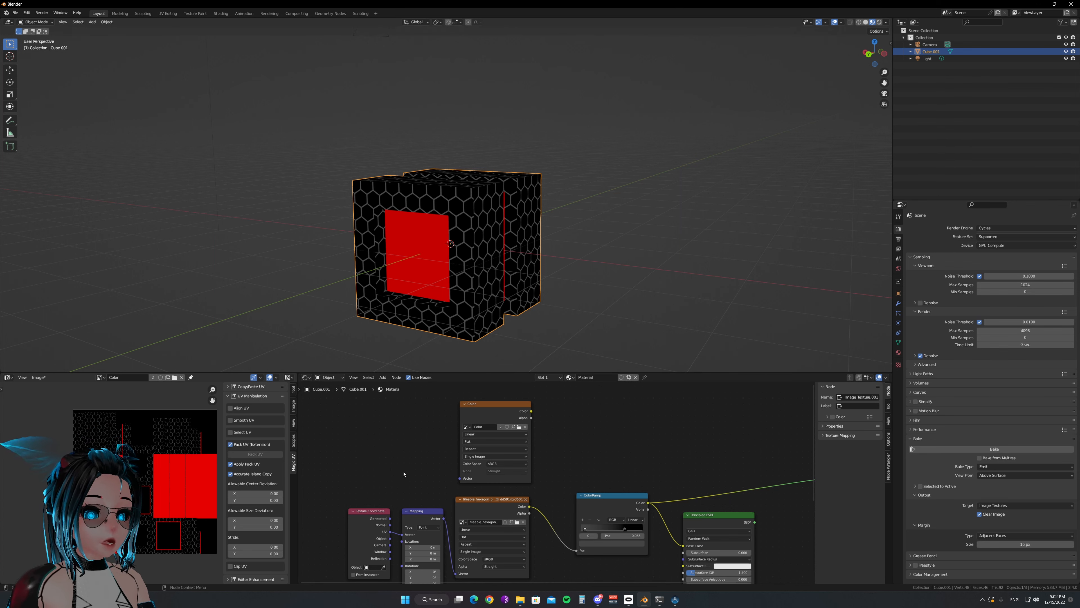
pyautogui.scroll(1, 404, 474)
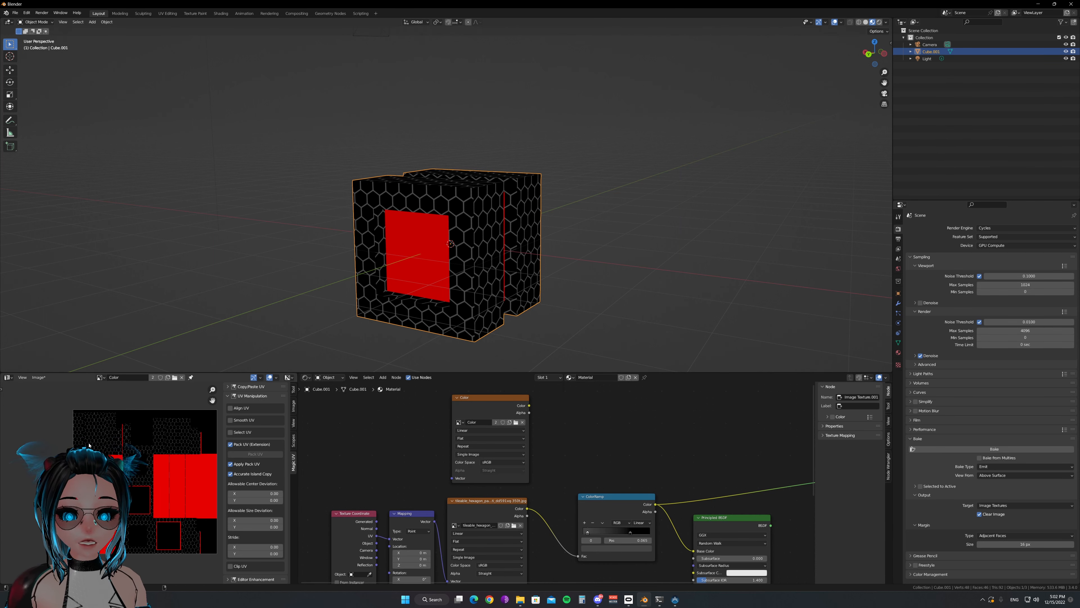
pyautogui.hotkey('alt', 's')
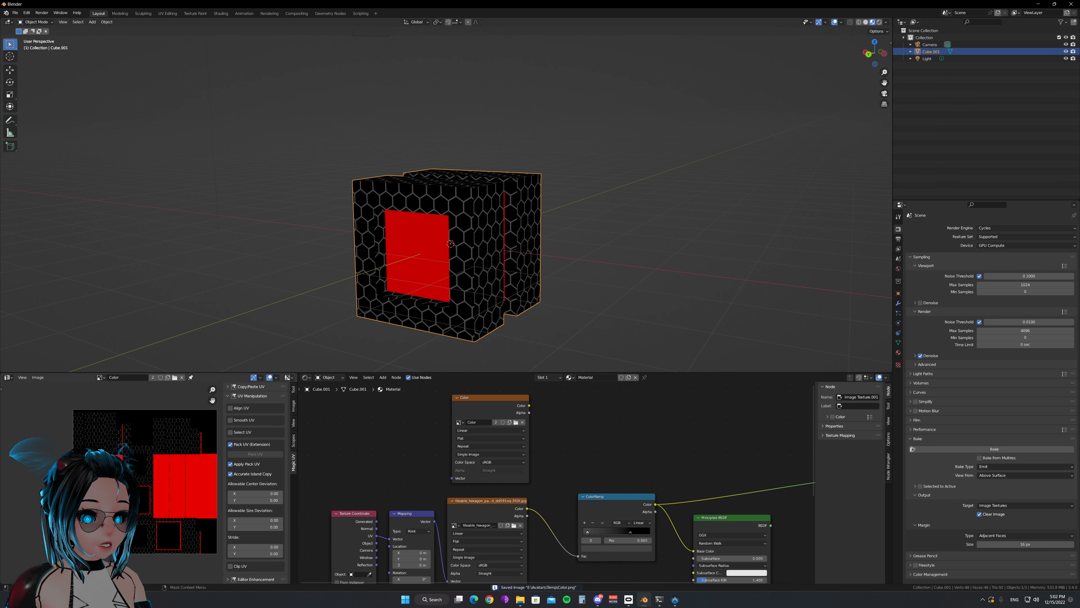
# Show the tileable hexagon pattern image in the image editor and reload it from disk
pyautogui.click(496, 502)
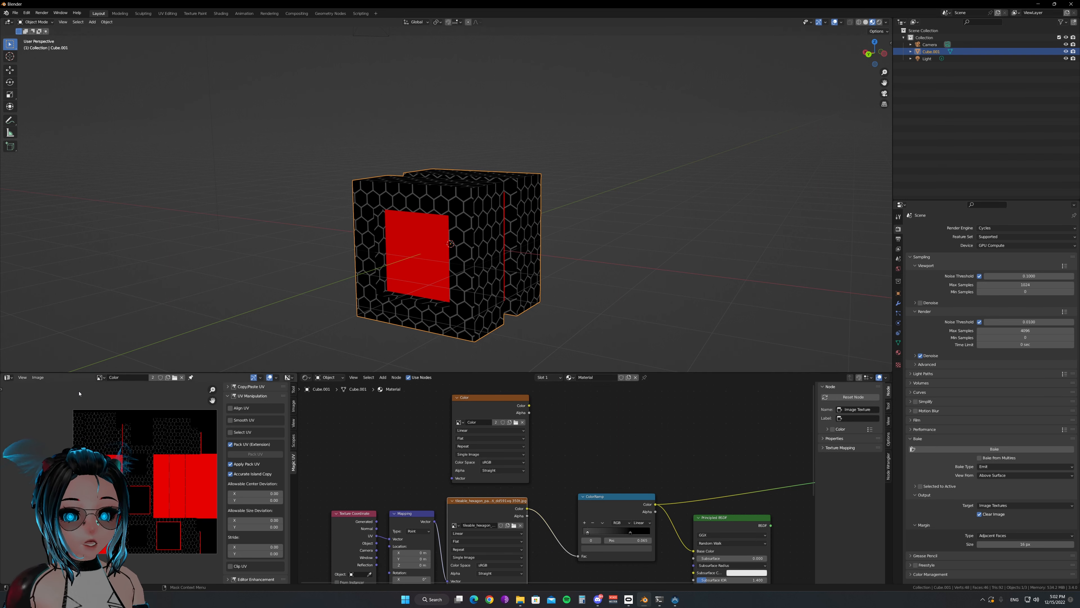
pyautogui.click(100, 377)
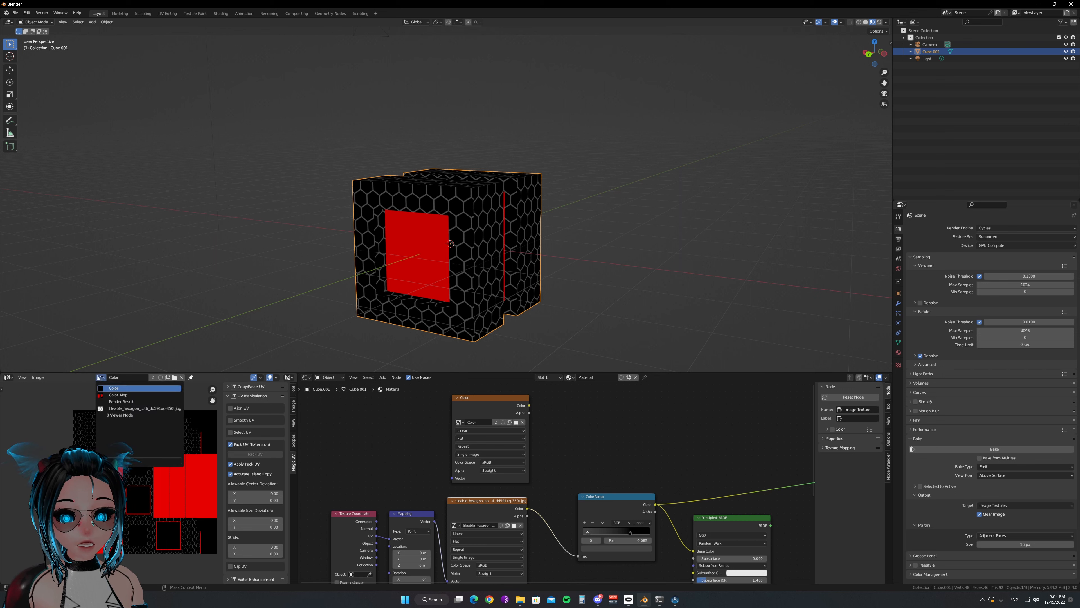
pyautogui.click(116, 410)
pyautogui.press('Home')
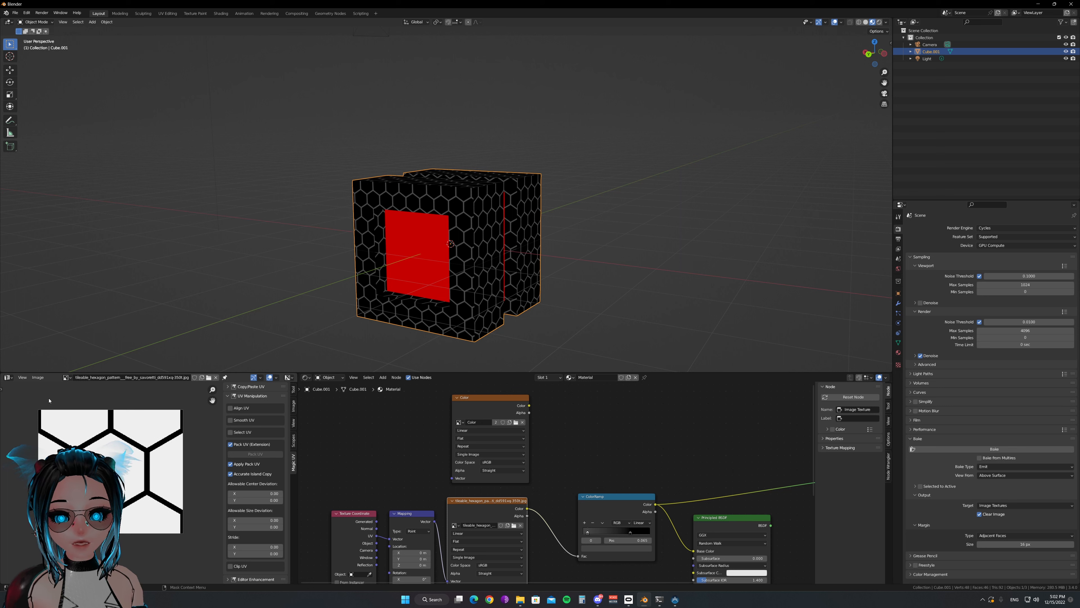
pyautogui.click(38, 377)
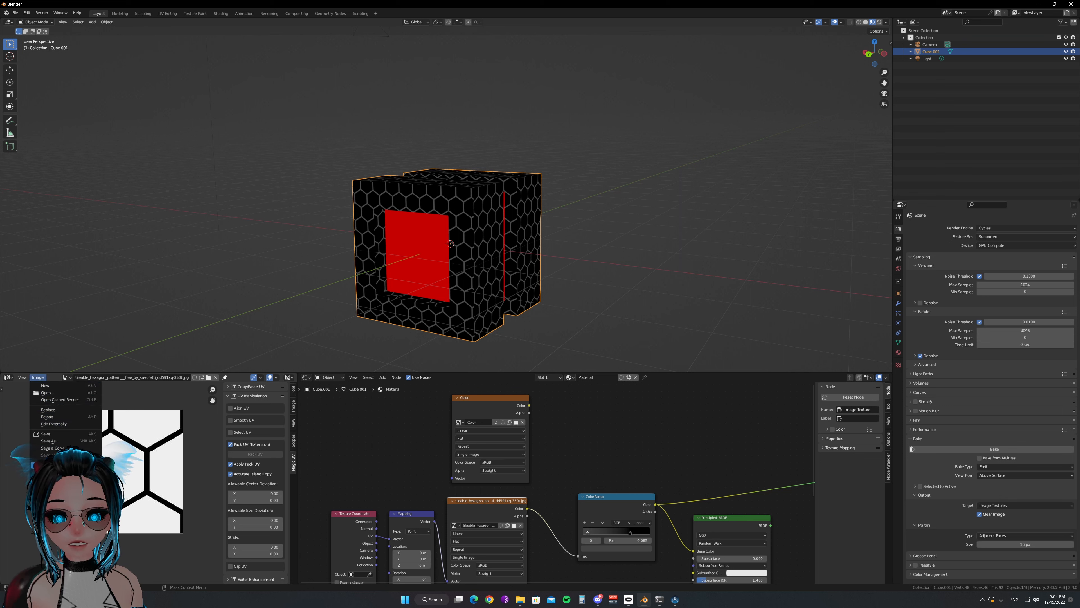
pyautogui.click(54, 418)
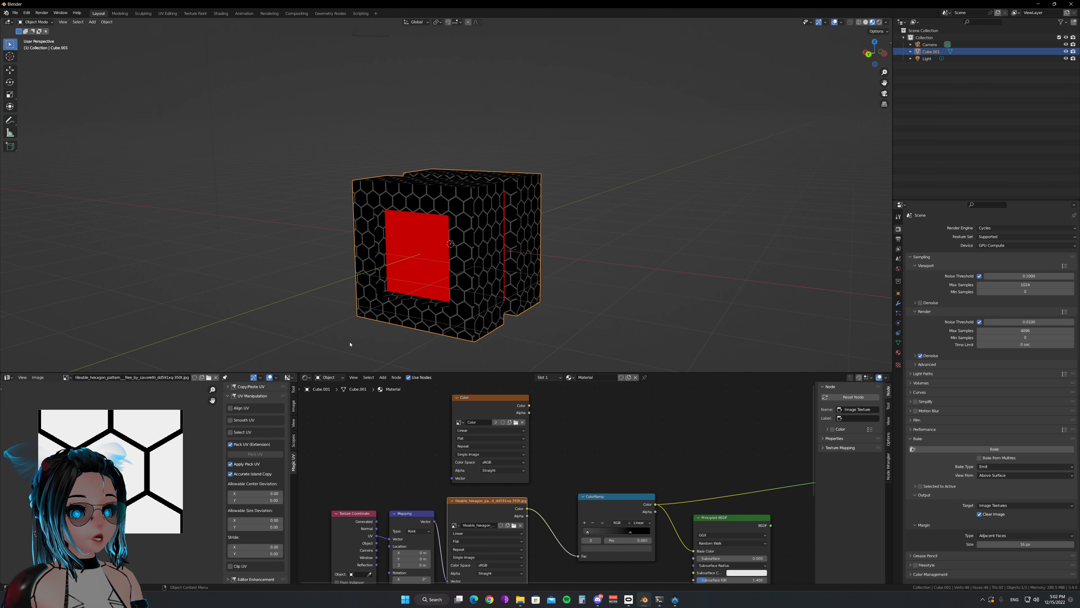
# Deselect the cube, make the Color image node active, and show the baked Color image in the image editor
pyautogui.click(339, 333)
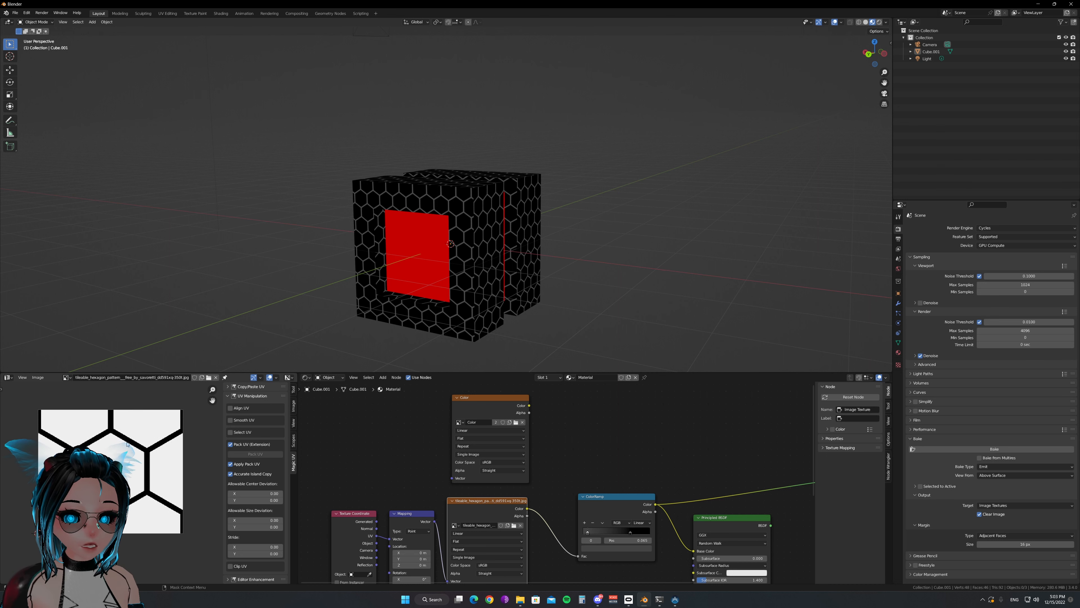
pyautogui.click(488, 407)
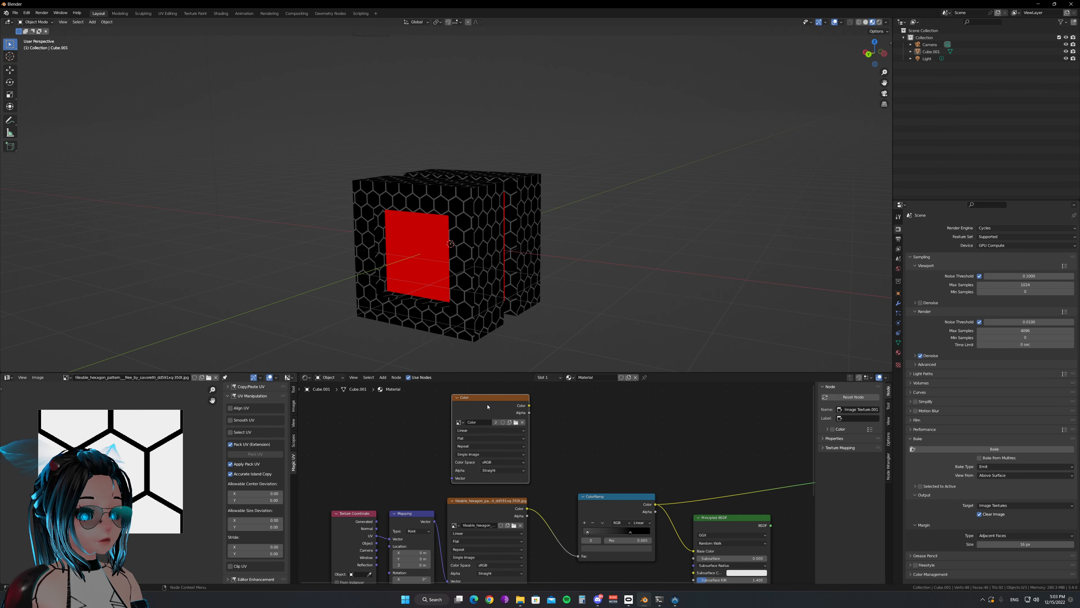
pyautogui.click(66, 377)
pyautogui.click(78, 389)
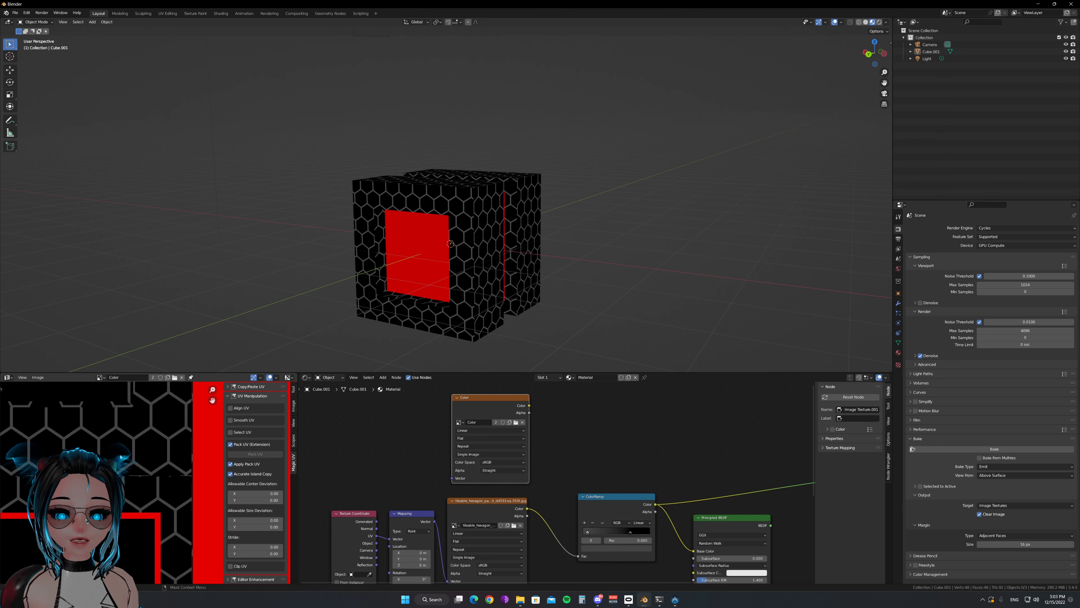
pyautogui.scroll(-5, 121, 456)
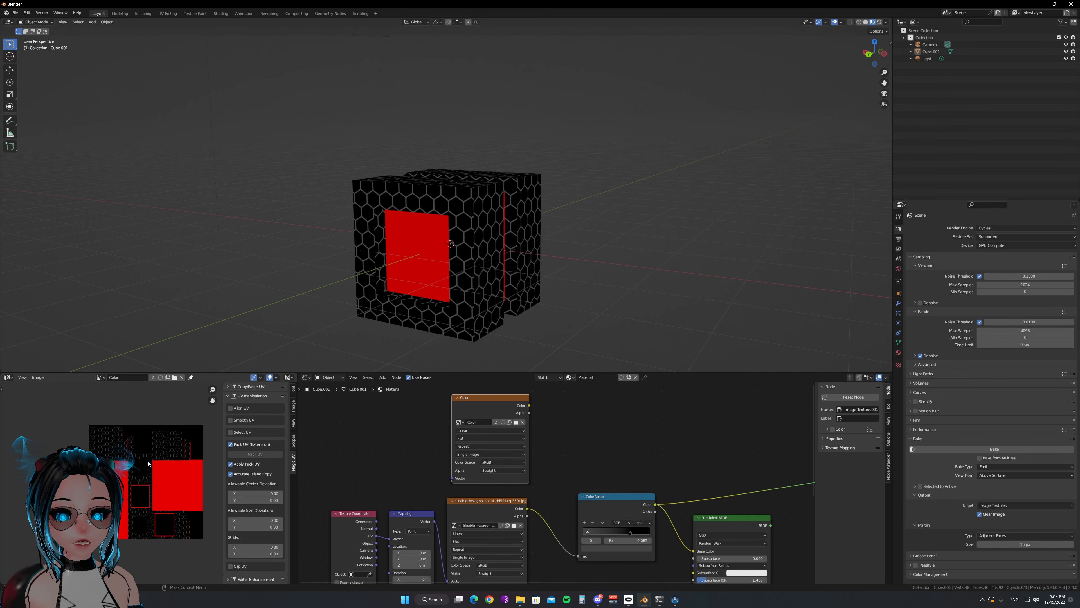
pyautogui.scroll(3, 148, 463)
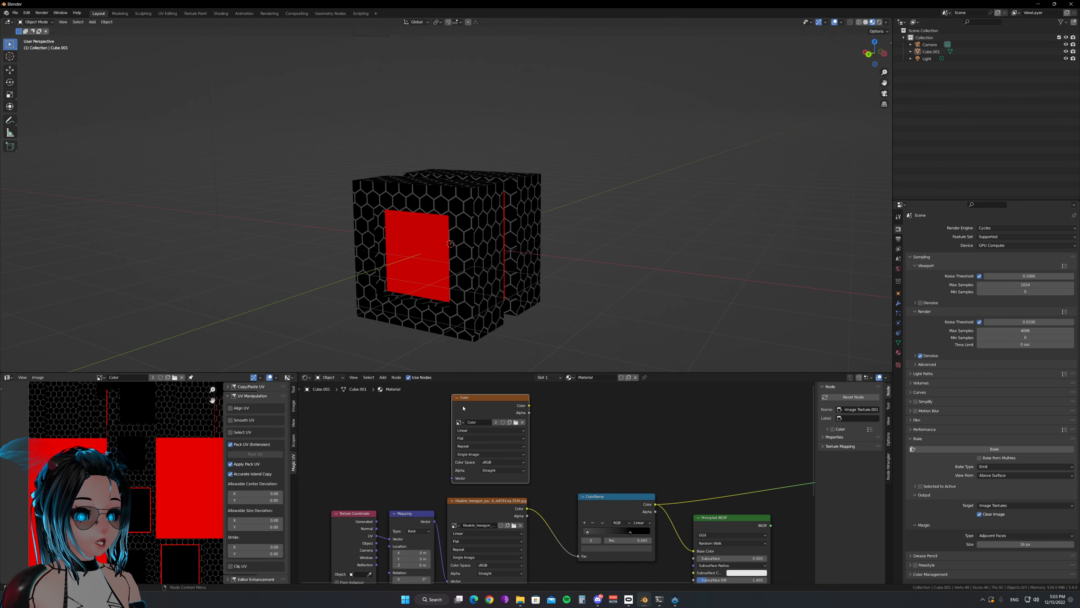
# Connect the Color image node to the Principled BSDF's Base Color and the Principled BSDF to the Material Output's Surface
pyautogui.moveTo(556, 431); pyautogui.dragTo(482, 428, button='middle')
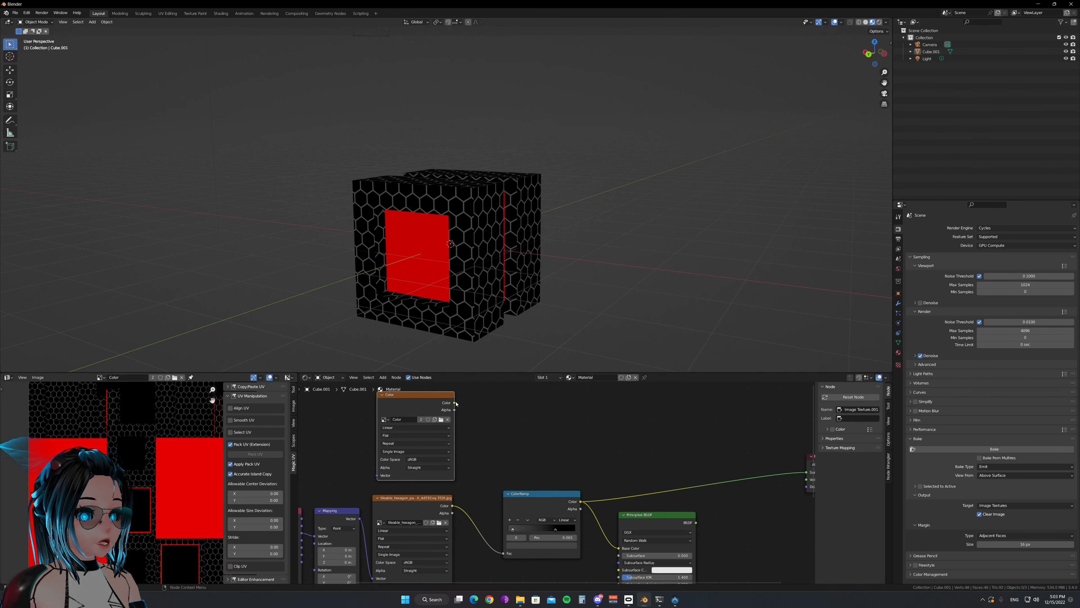
pyautogui.moveTo(454, 403); pyautogui.dragTo(619, 548)
pyautogui.keyDown('ctrl'); pyautogui.keyDown('shift'); pyautogui.click(641, 526); pyautogui.keyUp('shift'); pyautogui.keyUp('ctrl')
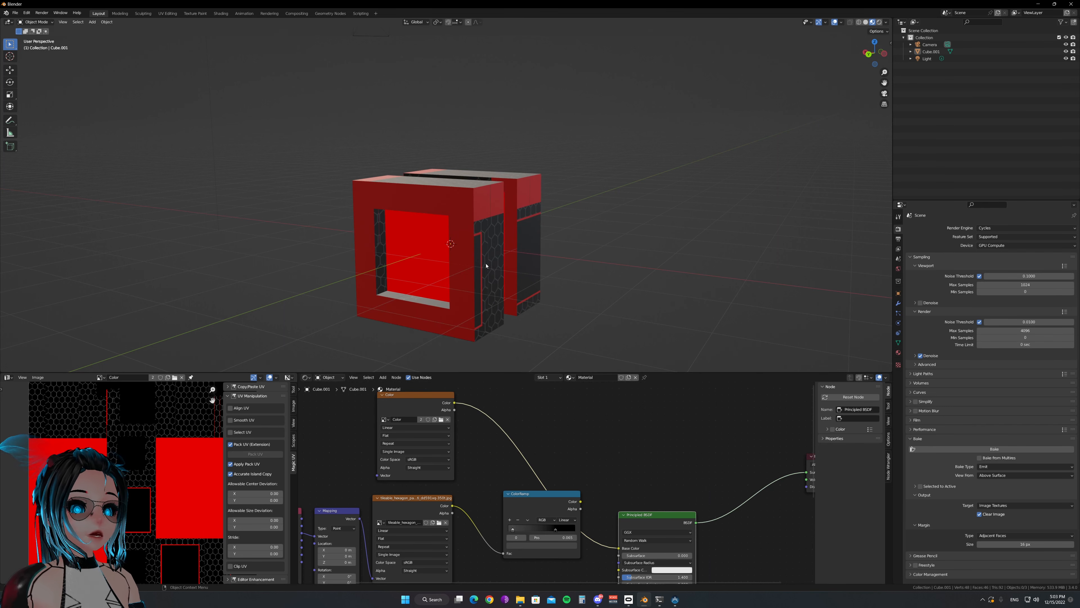
# Make UVMap.001 the cube's active UV map for rendering and select UVMap in its UV map list
pyautogui.click(523, 264)
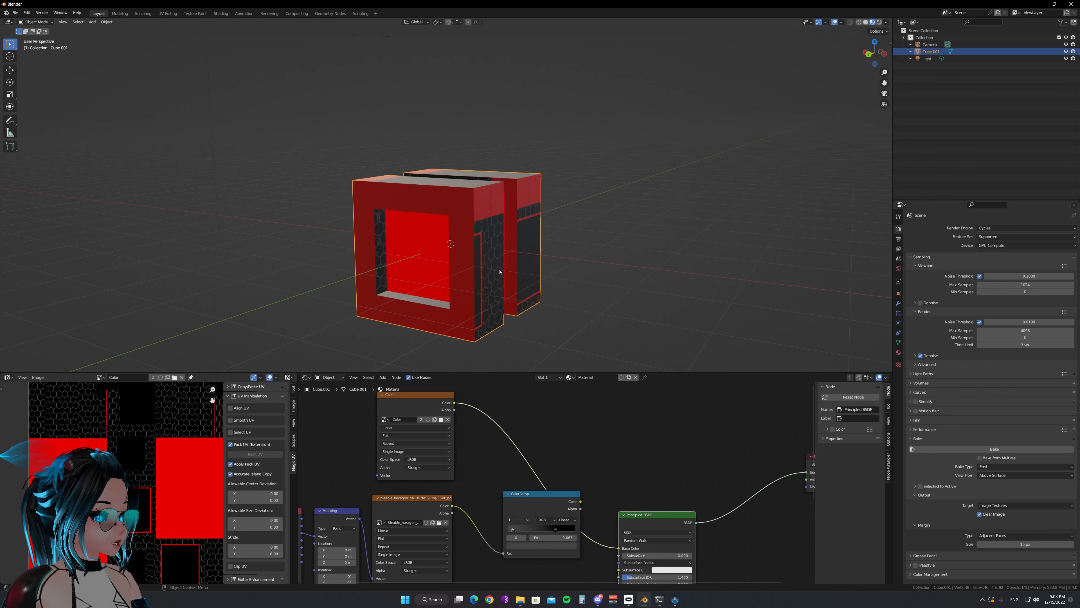
pyautogui.click(899, 342)
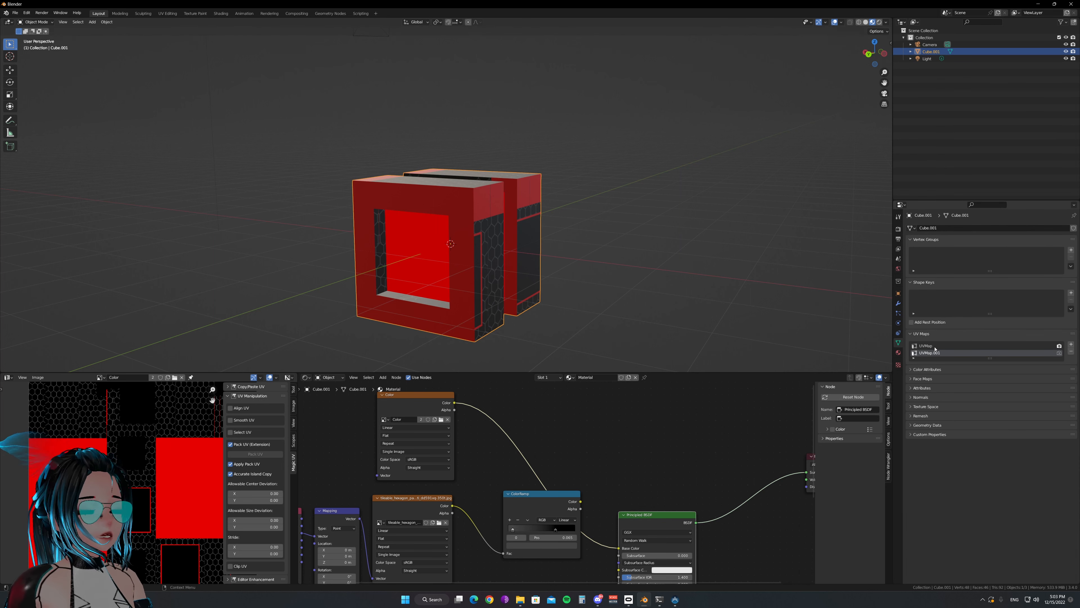
pyautogui.click(1059, 352)
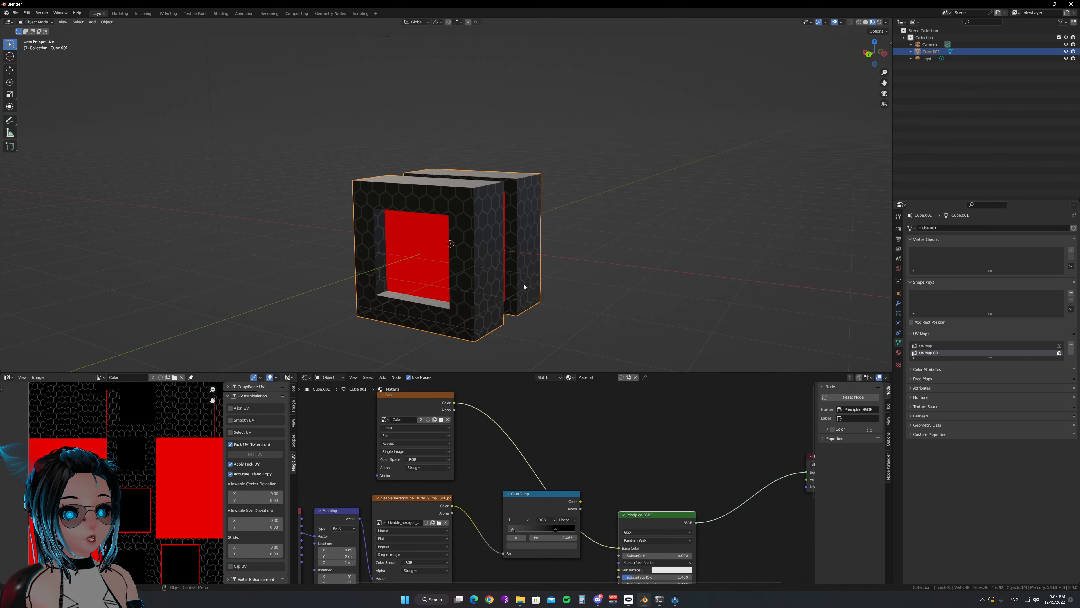
pyautogui.click(639, 299)
pyautogui.click(452, 261)
pyautogui.click(608, 291)
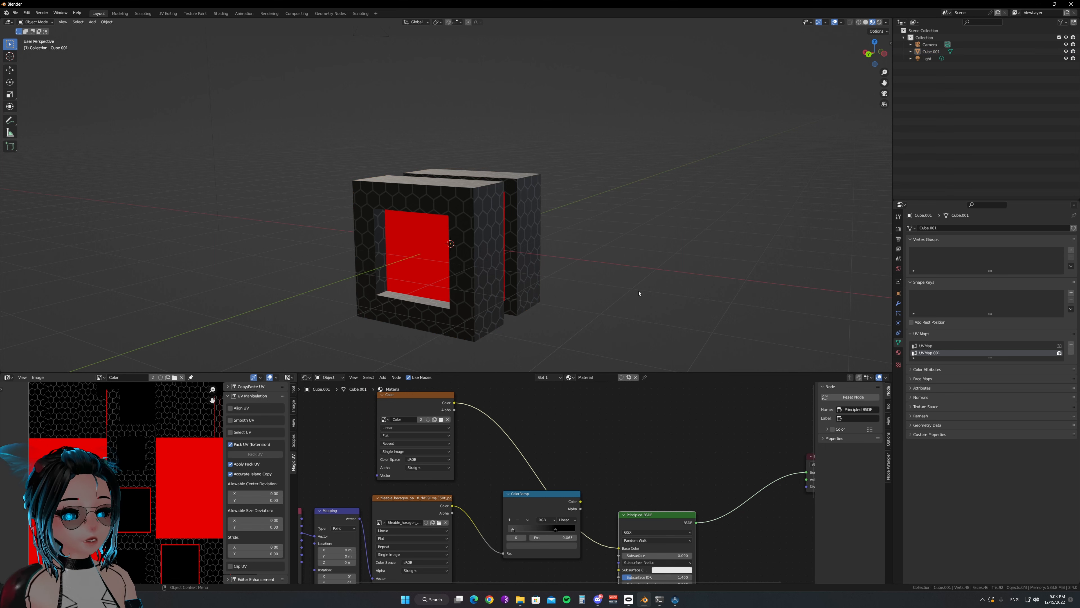
pyautogui.click(926, 346)
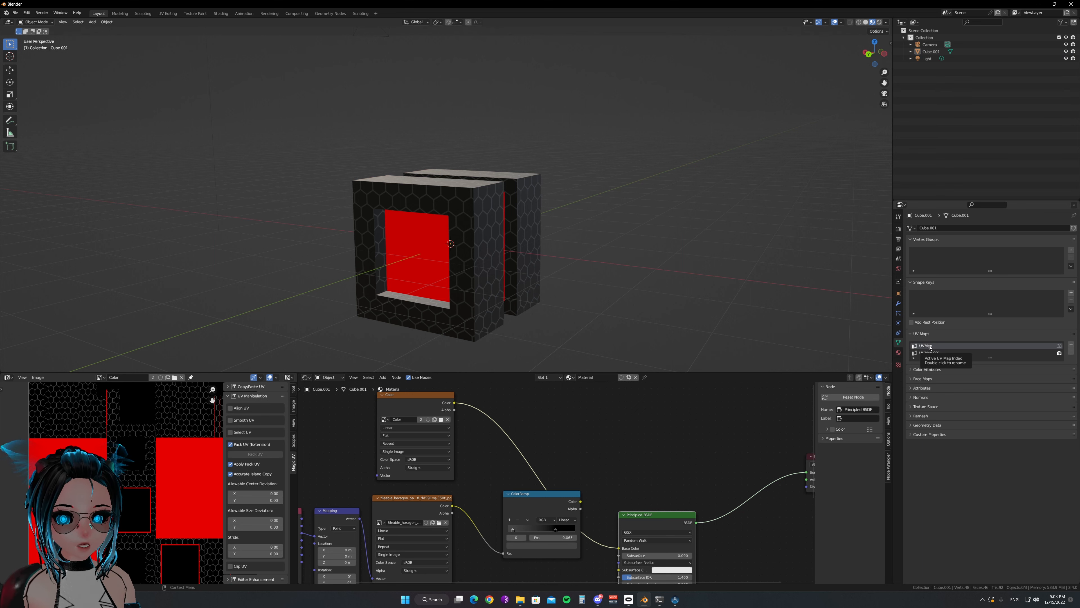
pyautogui.click(540, 288)
pyautogui.click(771, 313)
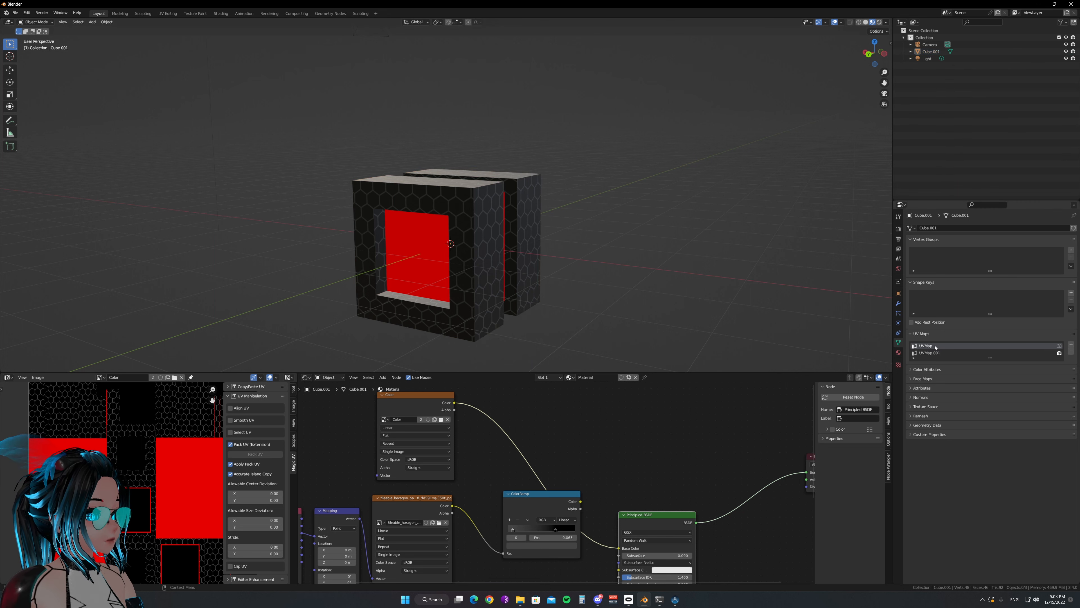
# Duplicate the cube in place and hide the duplicate
pyautogui.click(482, 232)
pyautogui.hotkey('shift', 'd')
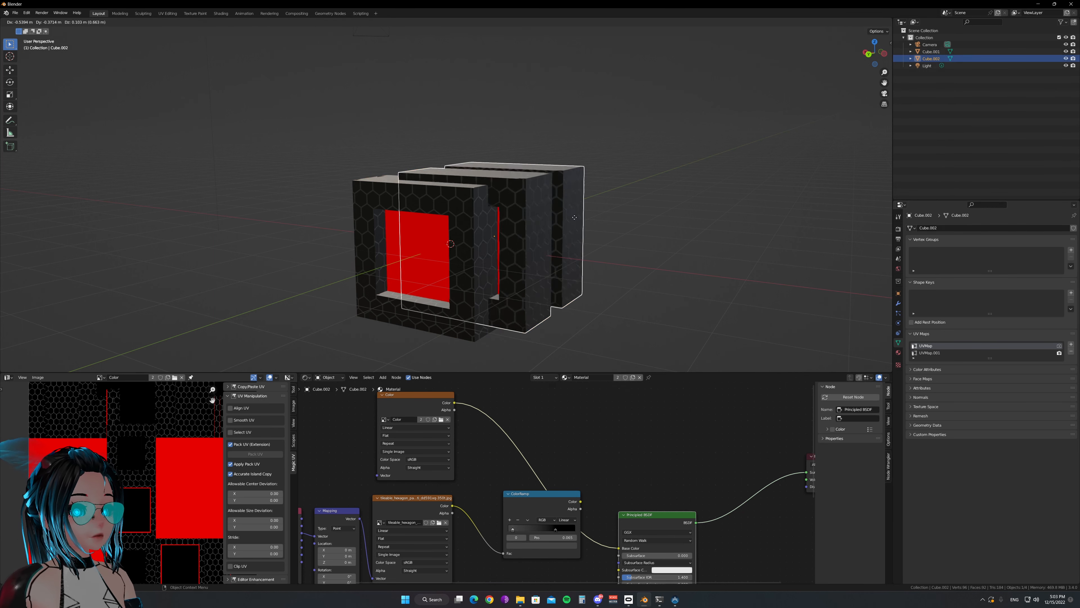
pyautogui.rightClick(621, 214)
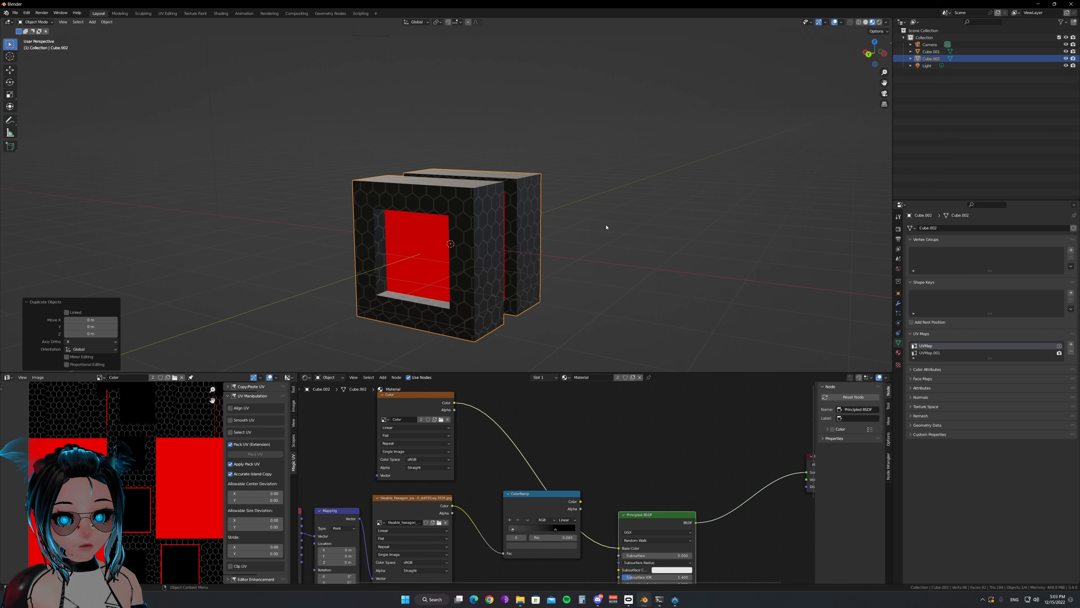
pyautogui.click(500, 398)
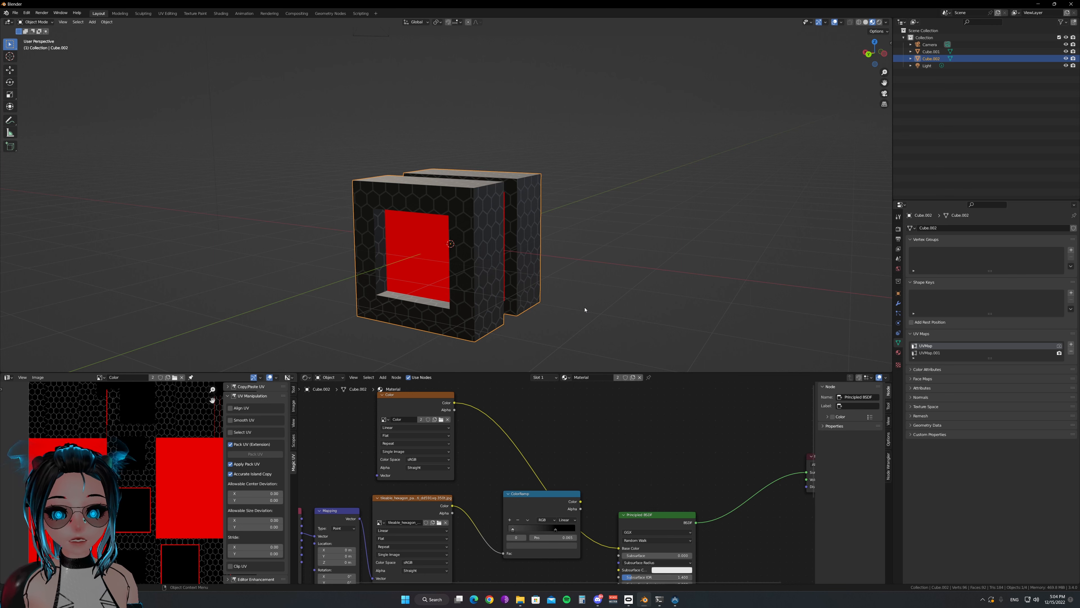
pyautogui.click(549, 312)
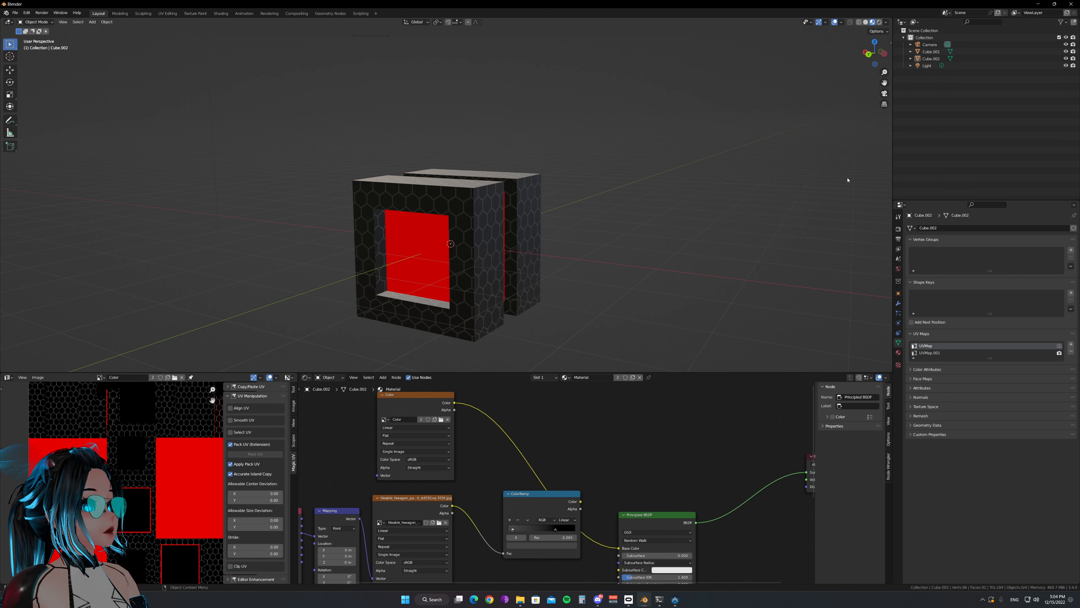
pyautogui.hotkey('ctrl', 'z')
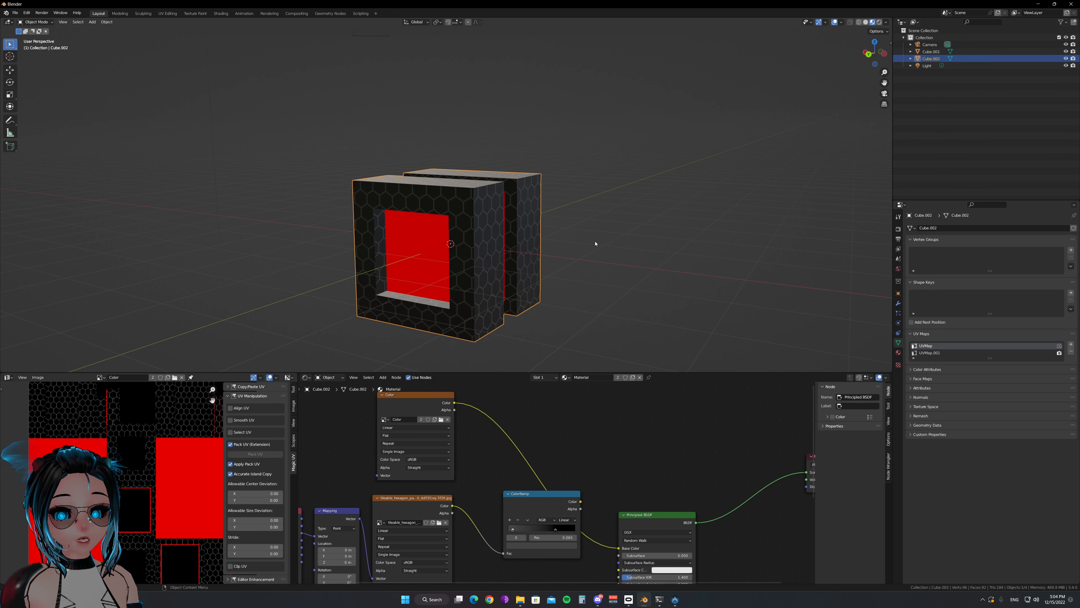
pyautogui.press('h')
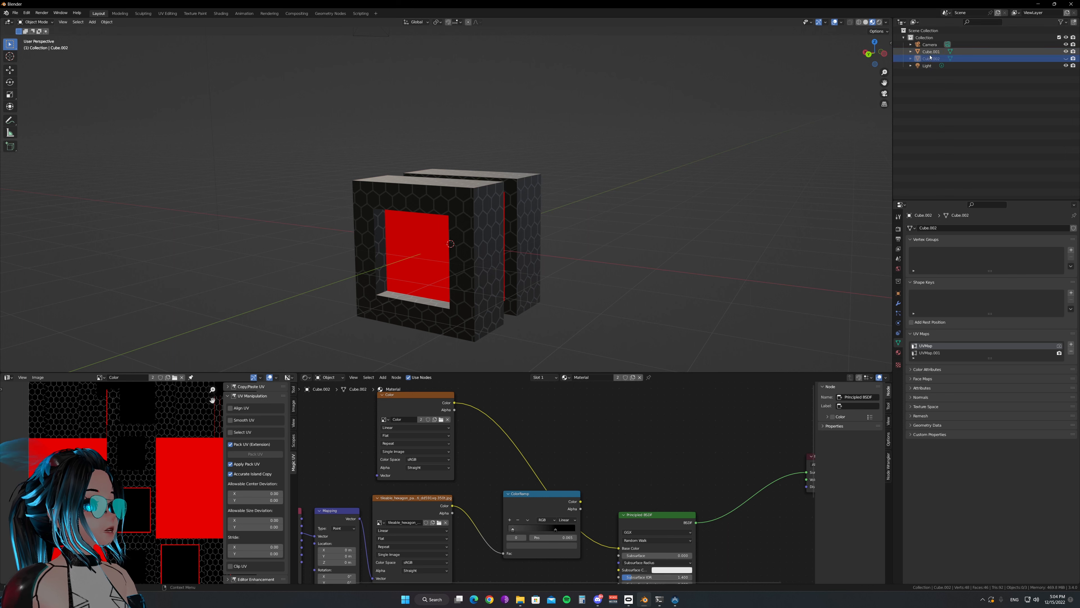
# Remove UVMap from Cube.001 and rename the remaining UVMap.001 to UVMap
pyautogui.click(900, 52)
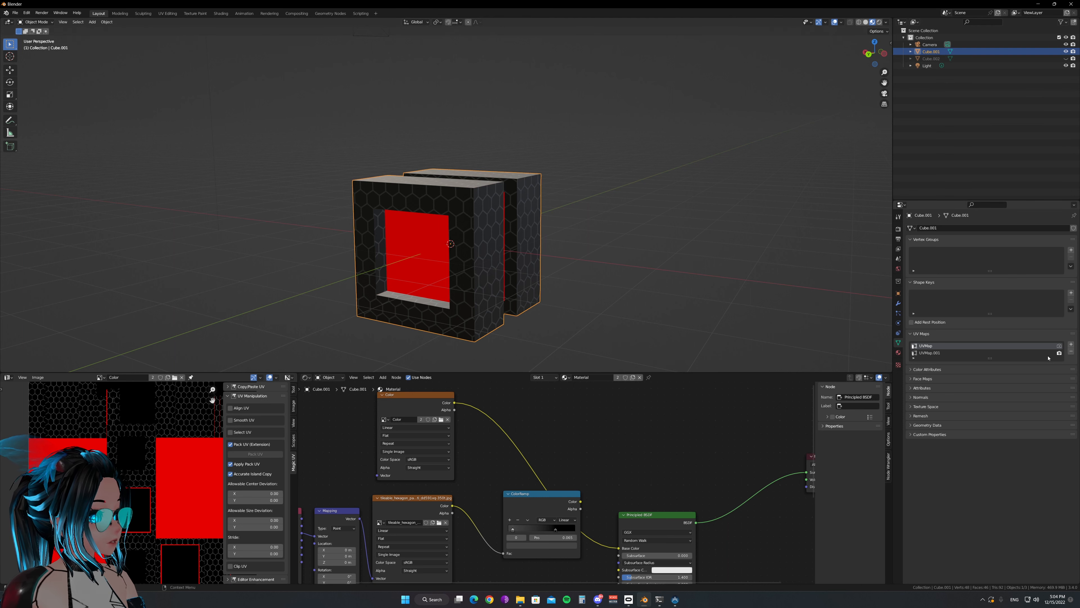
pyautogui.click(1071, 352)
pyautogui.doubleClick(950, 345)
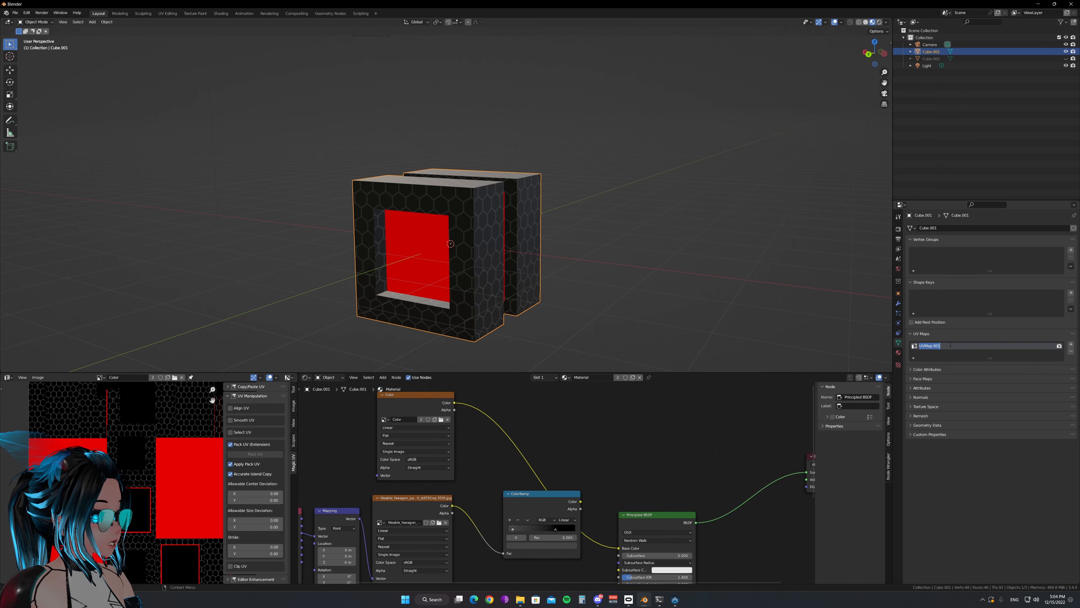
pyautogui.press('End')
pyautogui.press('BackSpace')
pyautogui.press('BackSpace')
pyautogui.press('BackSpace')
pyautogui.press('BackSpace')
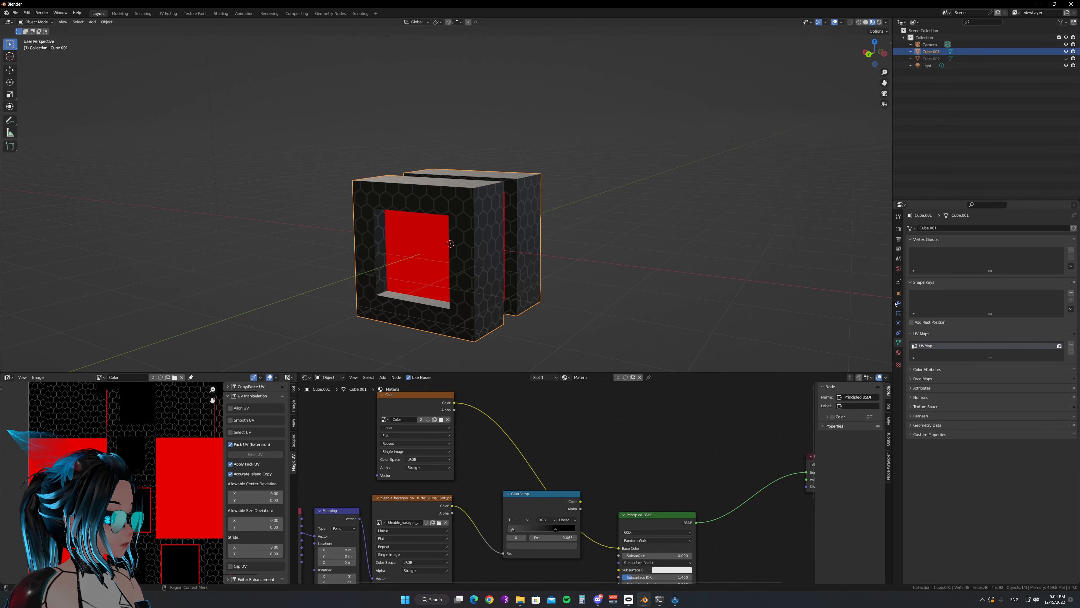
# Remove both material slots from Cube.001 and create a new material for it
pyautogui.click(898, 352)
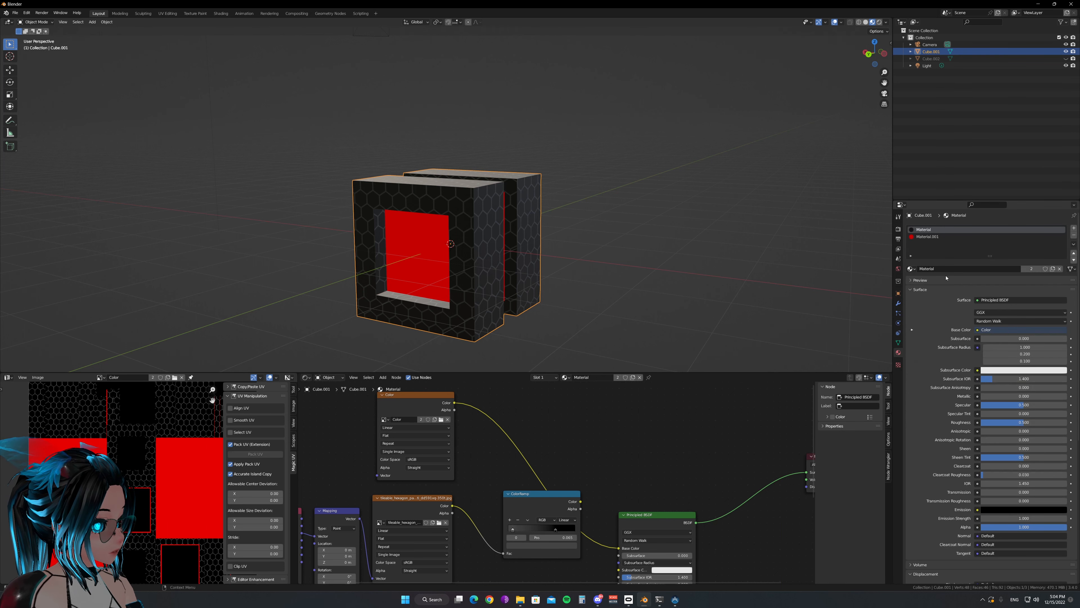
pyautogui.click(1074, 235)
pyautogui.click(1074, 234)
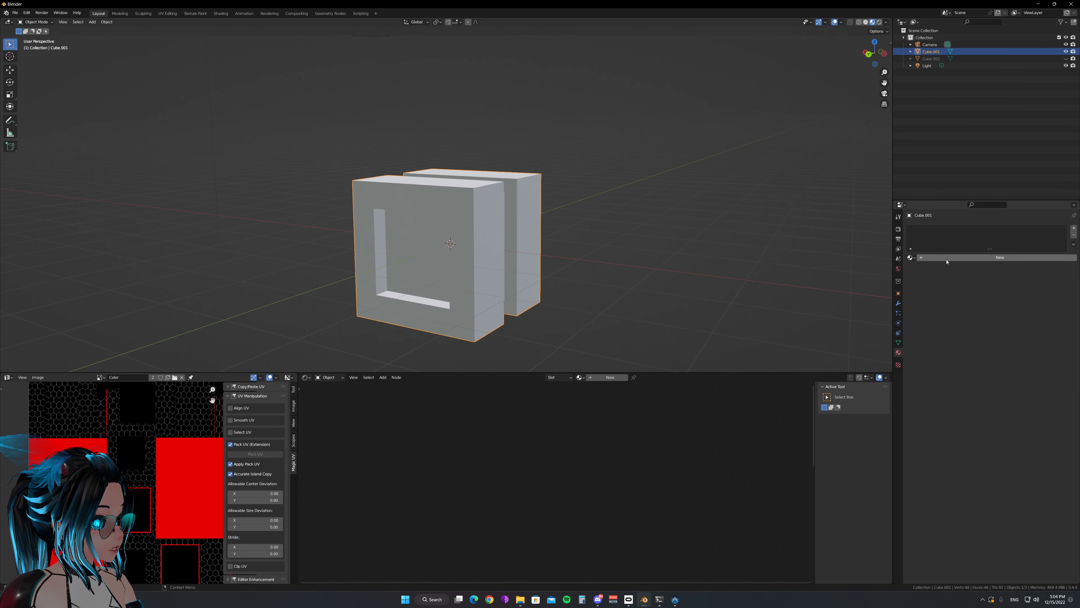
pyautogui.click(929, 258)
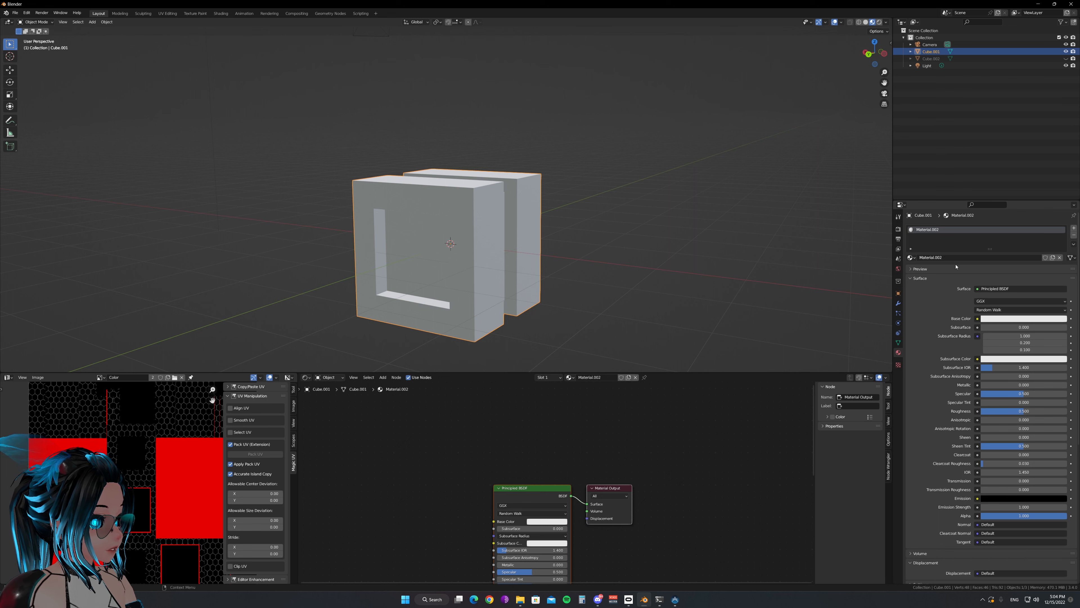
# Add the Color image as a texture node in Material.002 and connect its color output to the Principled BSDF's Base Color
pyautogui.click(429, 475)
pyautogui.moveTo(433, 477); pyautogui.dragTo(513, 426, button='middle')
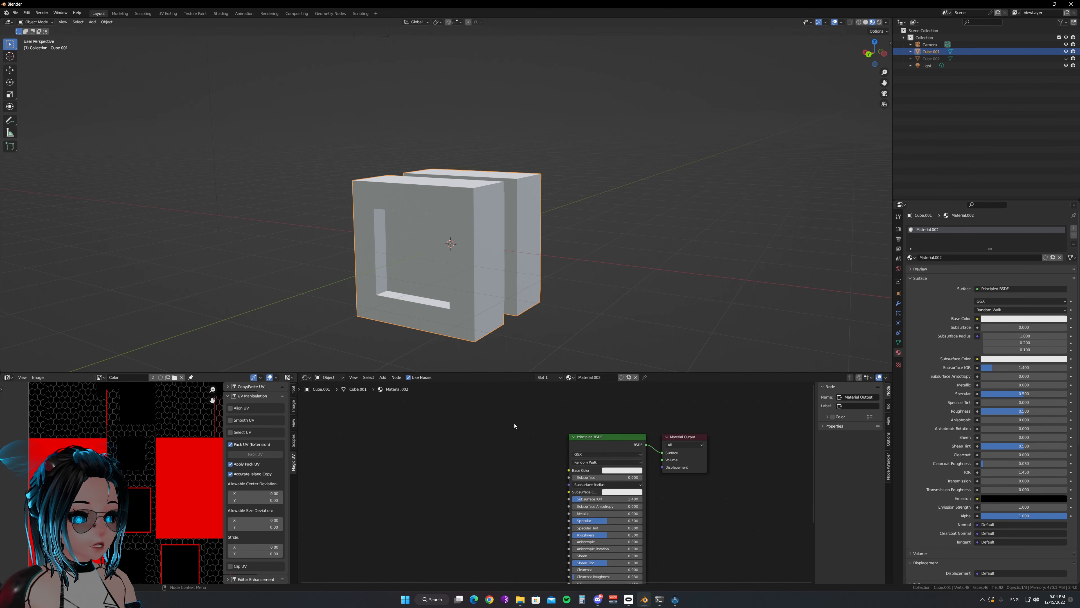
pyautogui.scroll(3, 513, 427)
pyautogui.hotkey('shift', 'a')
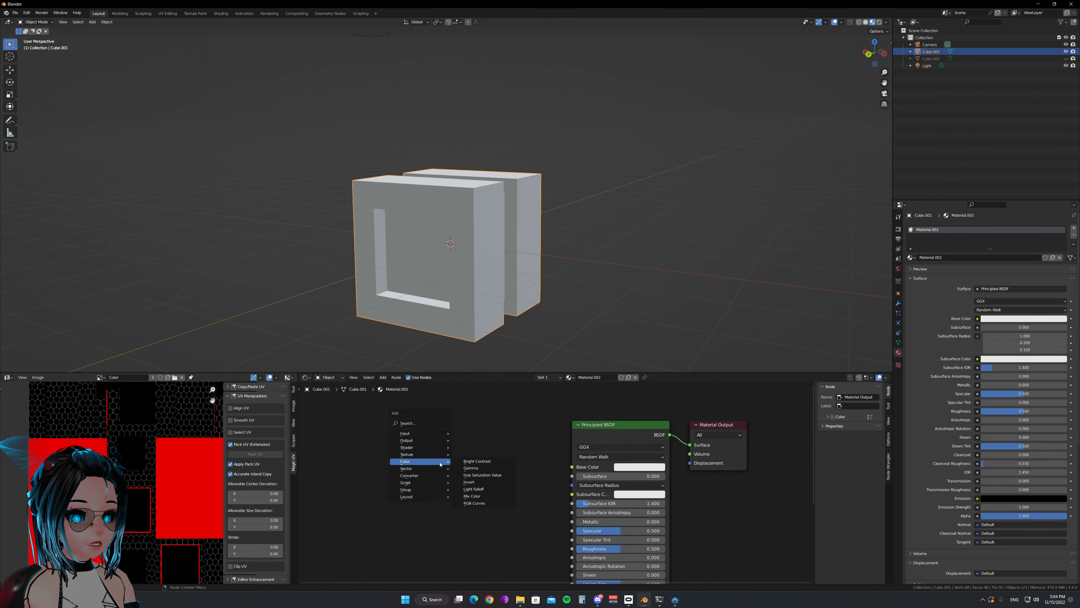
pyautogui.moveTo(437, 454)
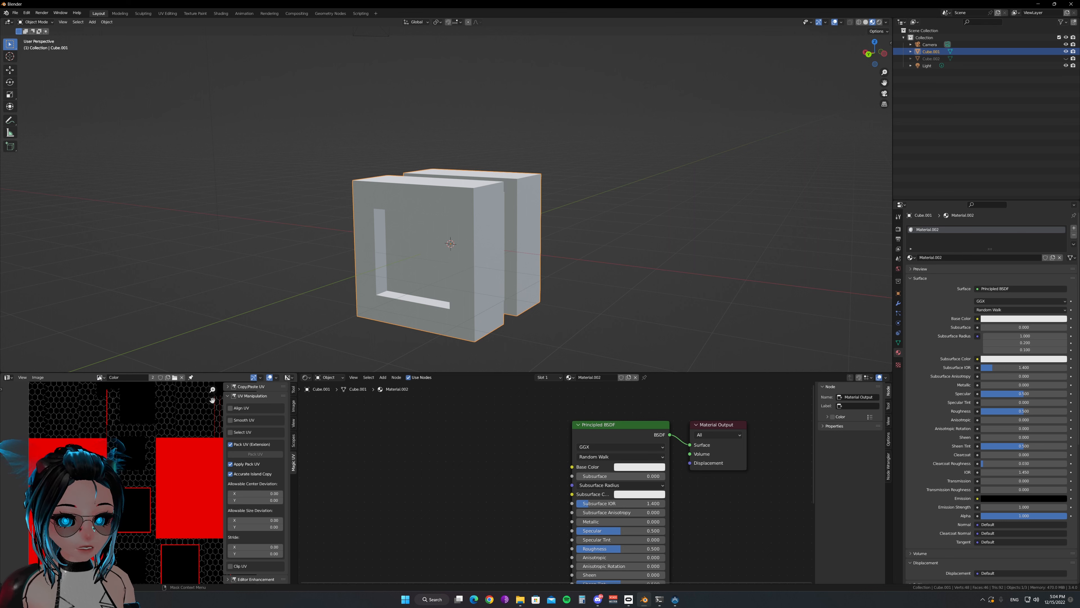
pyautogui.moveTo(99, 377); pyautogui.dragTo(572, 467)
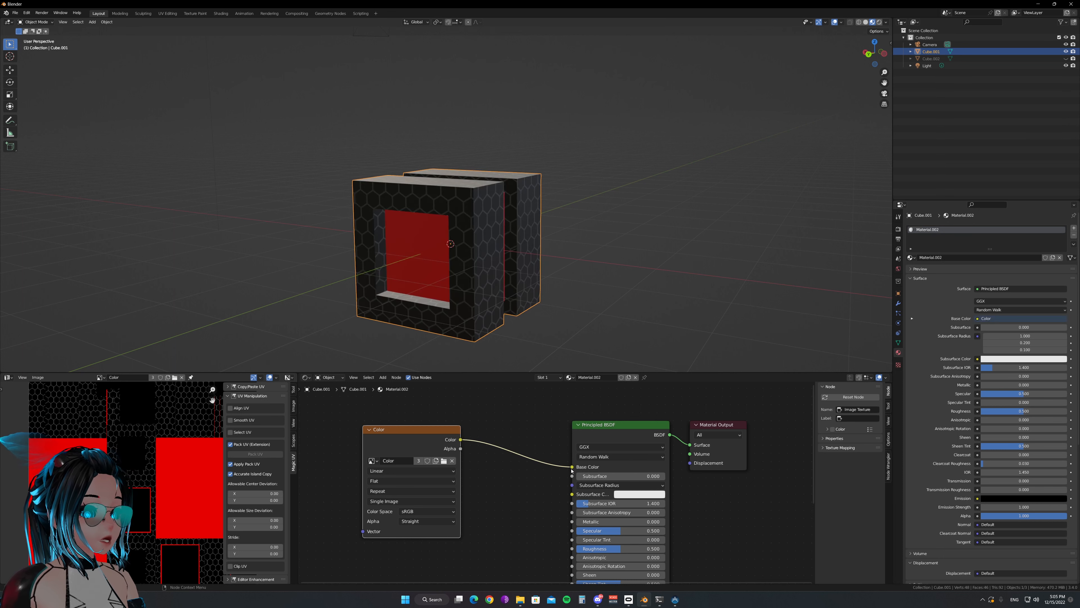
pyautogui.scroll(2, 495, 333)
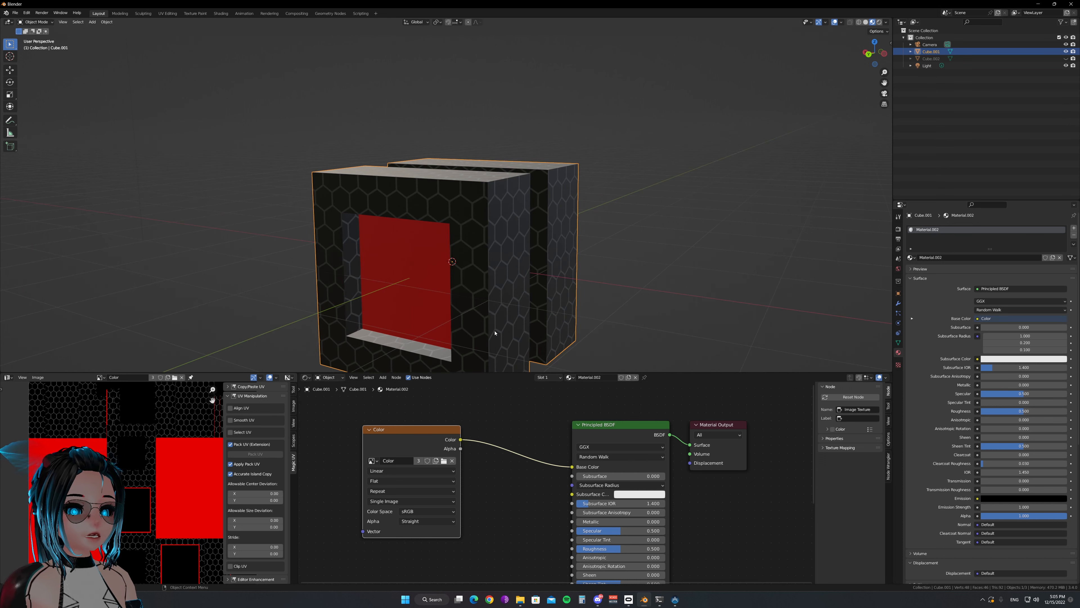
# Compare the material nodes of the hidden duplicate Cube.002 with the baked material on Cube.001, leaving Cube.001 selected
pyautogui.scroll(-4, 523, 447)
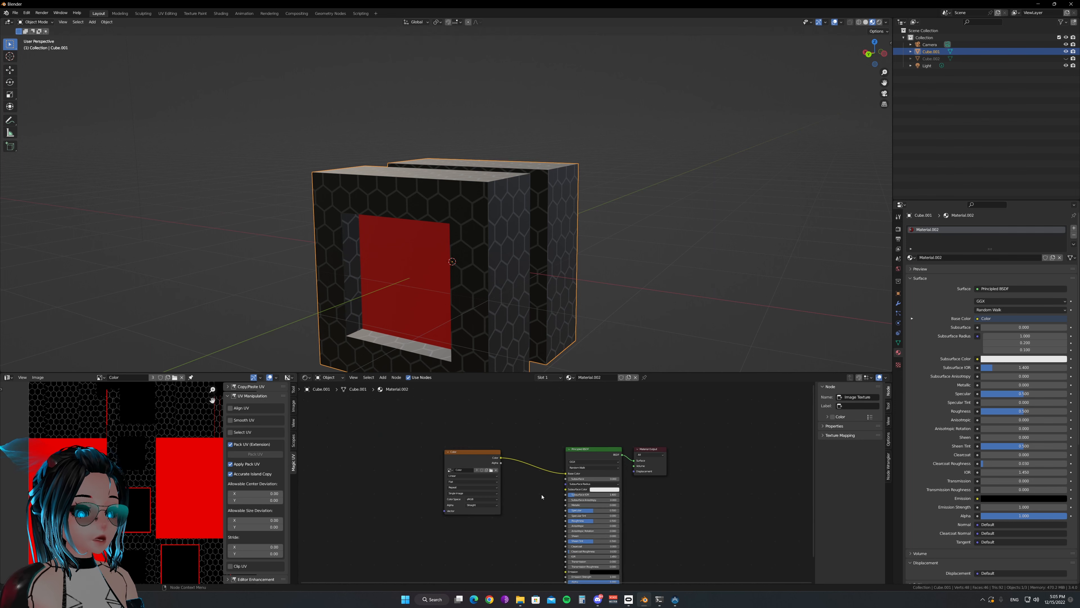
pyautogui.scroll(1, 525, 496)
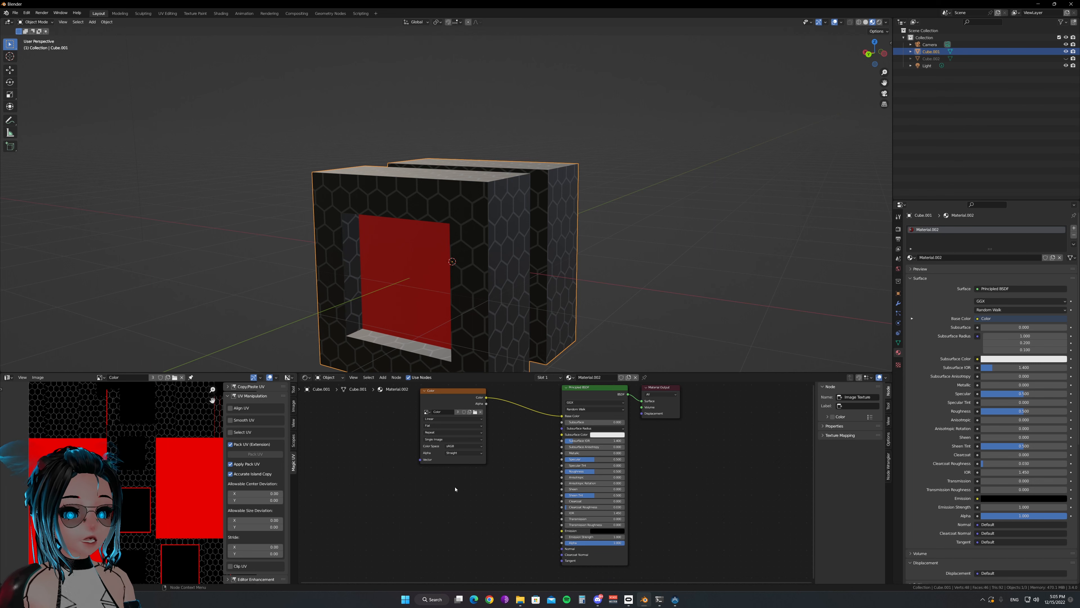
pyautogui.click(926, 58)
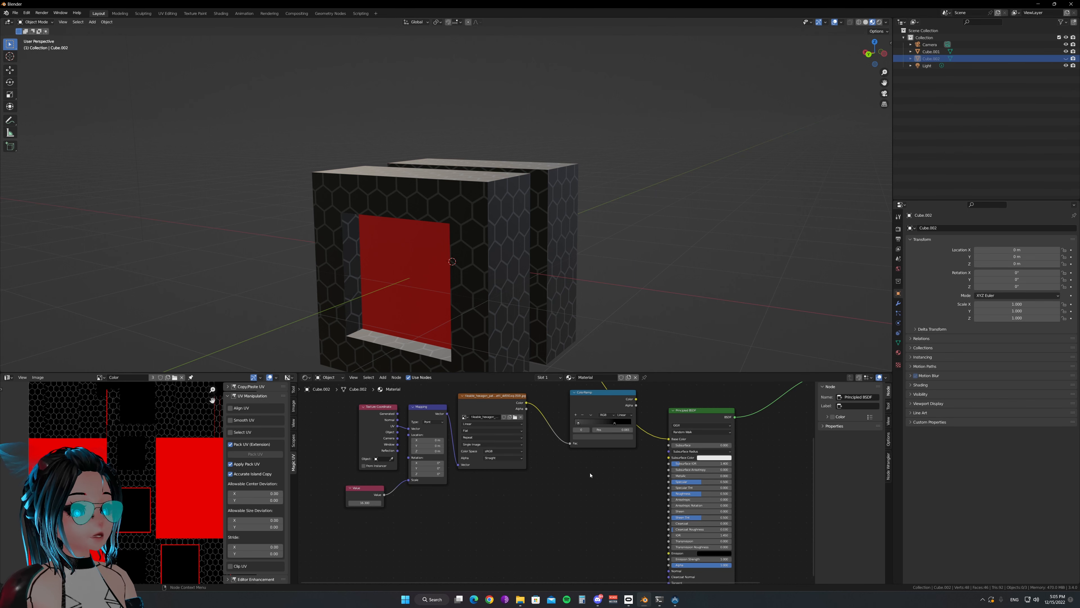
pyautogui.click(920, 52)
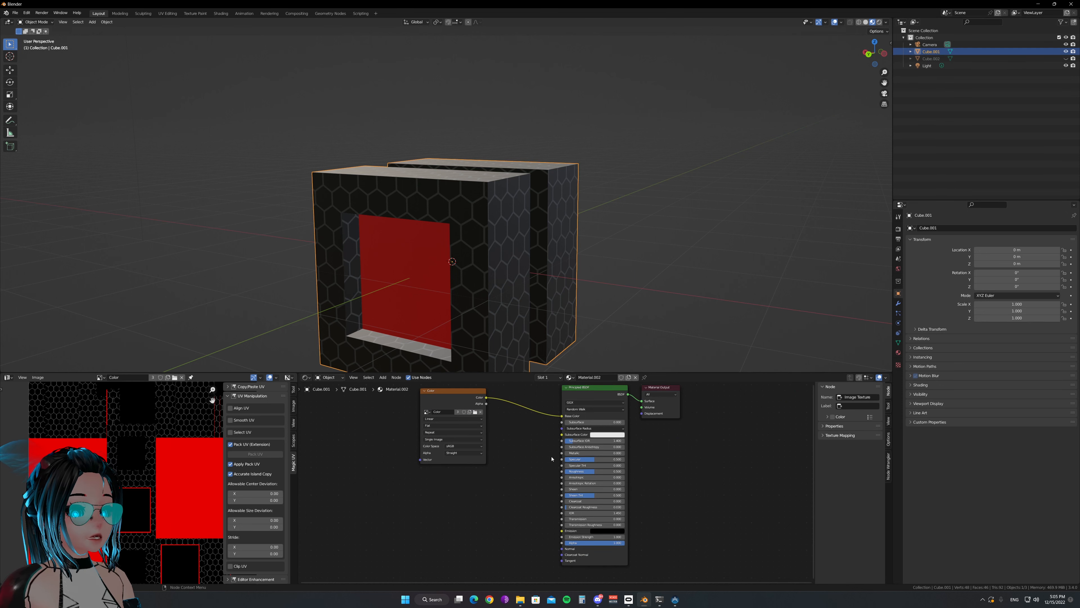
# Move the Color texture node farther from the Principled BSDF and show the scene's Cycles render and bake settings
pyautogui.scroll(2, 516, 469)
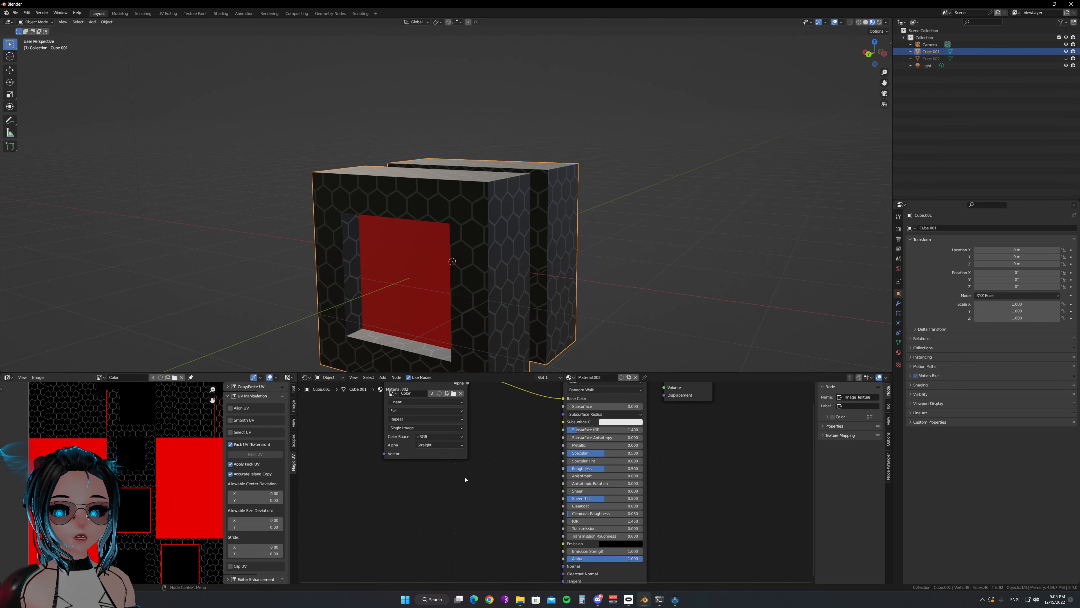
pyautogui.scroll(-1, 483, 470)
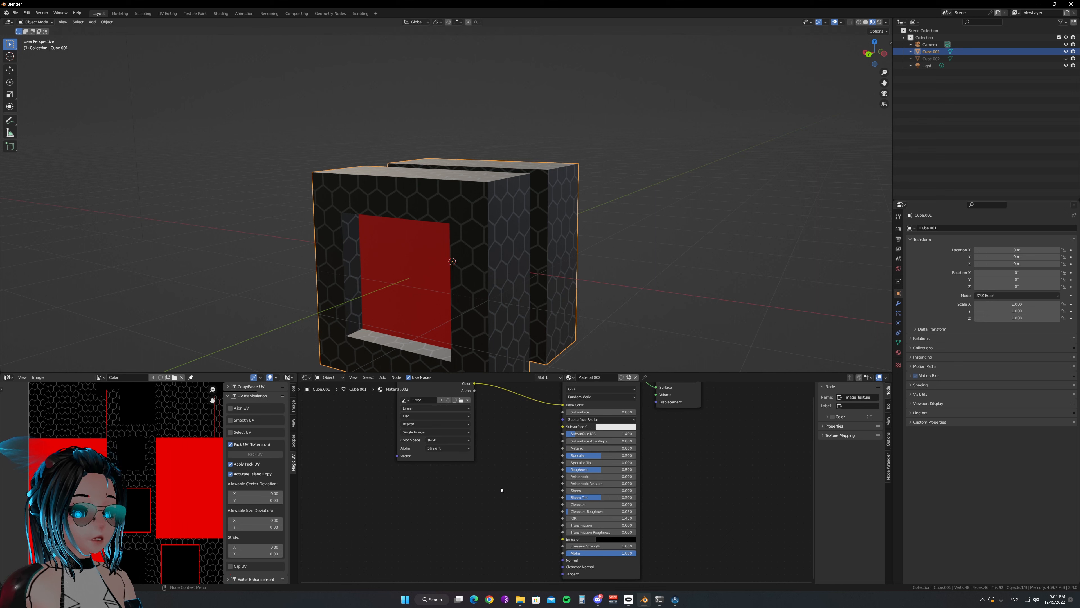
pyautogui.moveTo(469, 453); pyautogui.dragTo(428, 496)
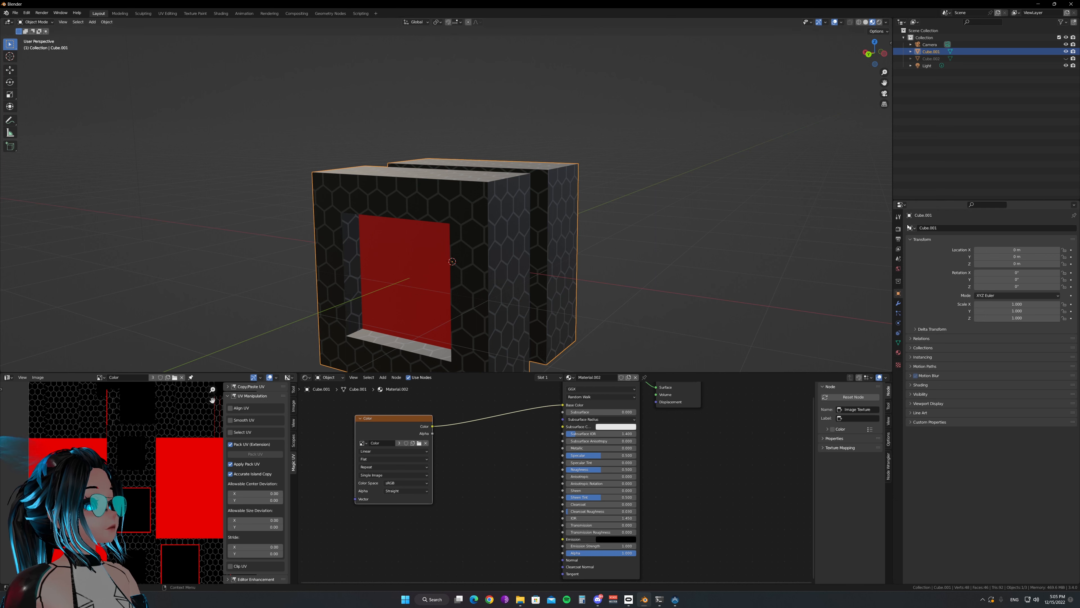
pyautogui.click(899, 228)
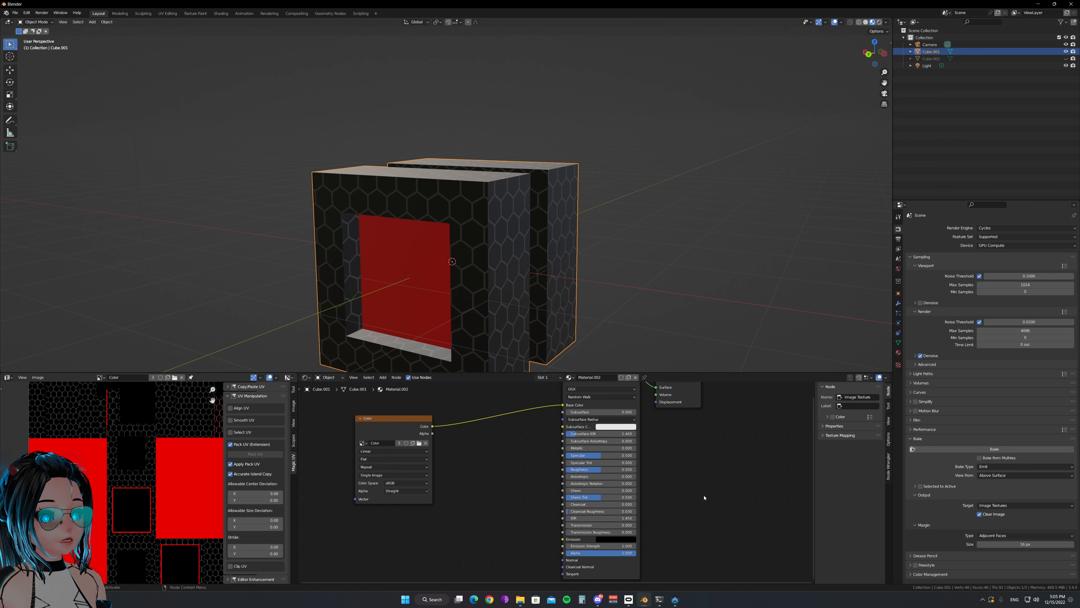
pyautogui.scroll(-2, 715, 504)
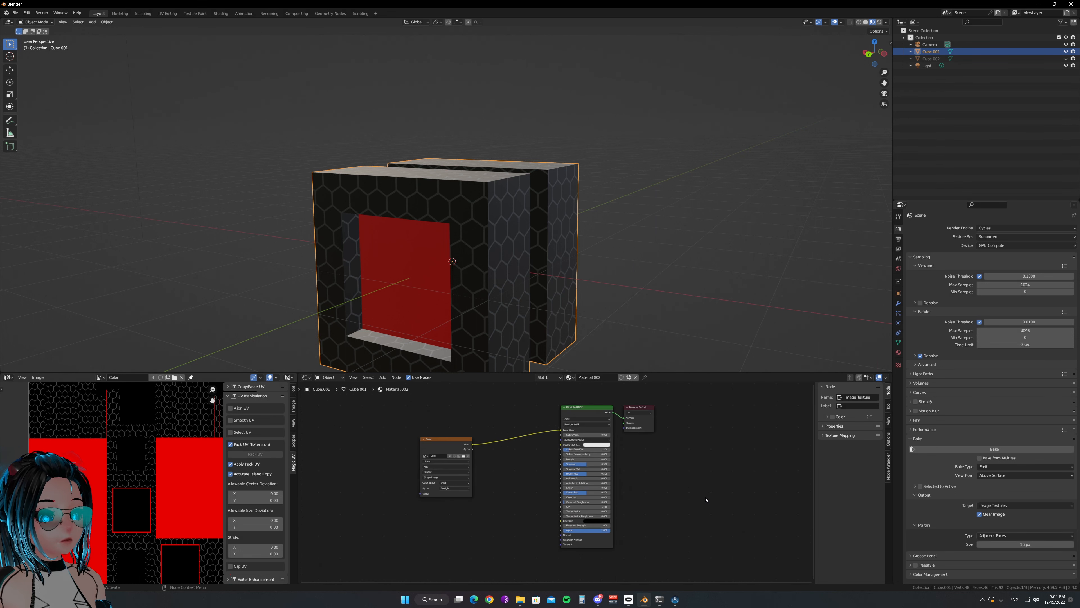